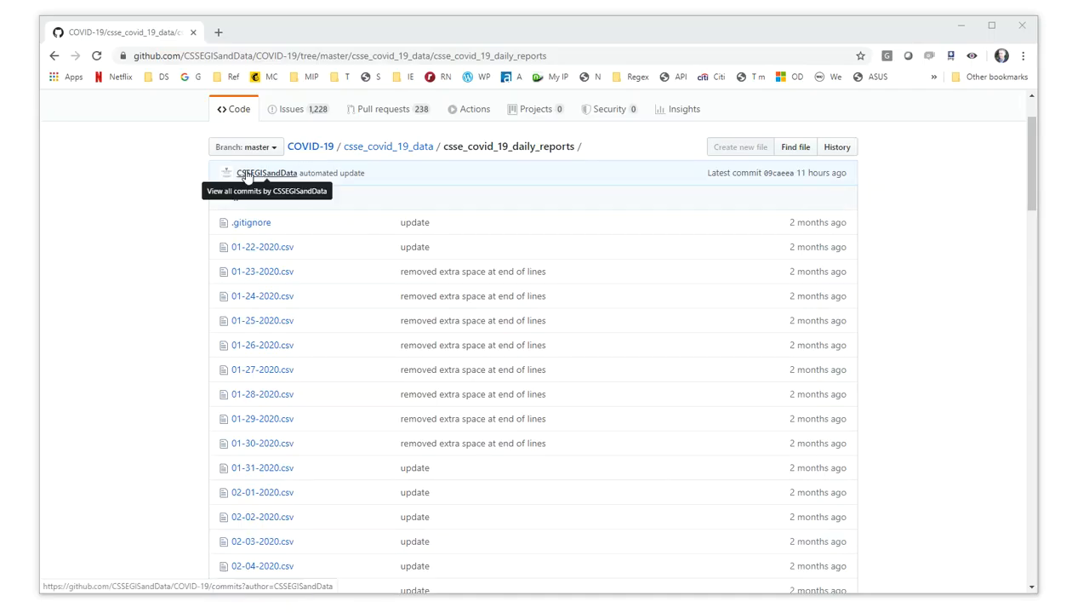
Look over the table columns of the 01-22-2020.csv daily report and return to the csse_covid_19_daily_reports folder
mouse_move(226, 178)
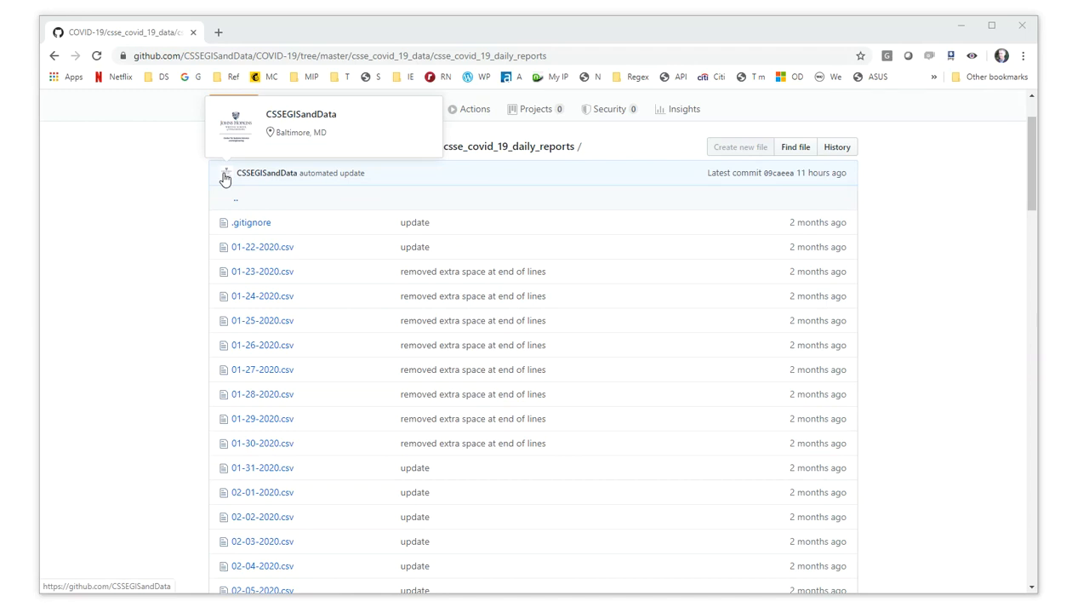
click(275, 254)
scroll(531, 455, down, 3)
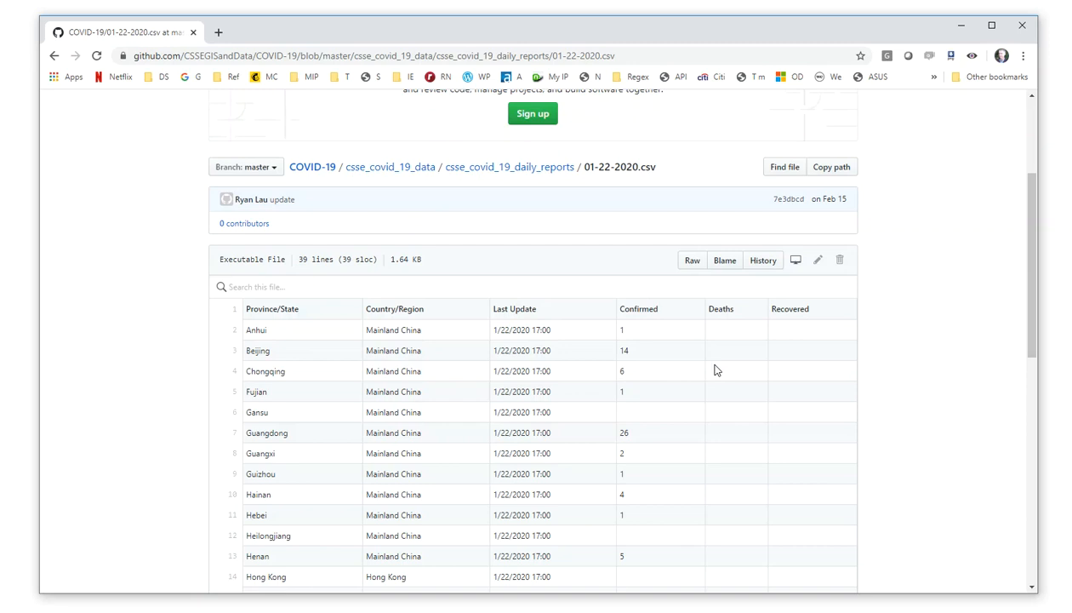
click(488, 175)
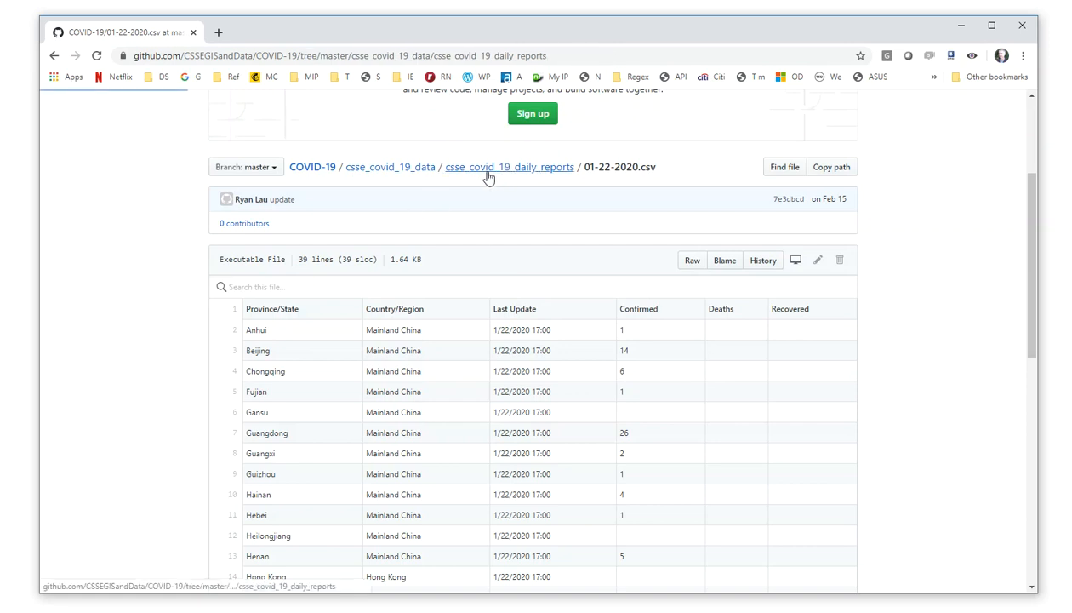
Examine all rows and columns of the 04-20-2020.csv daily report and return to the daily reports folder
drag(1029, 180, 899, 550)
click(288, 445)
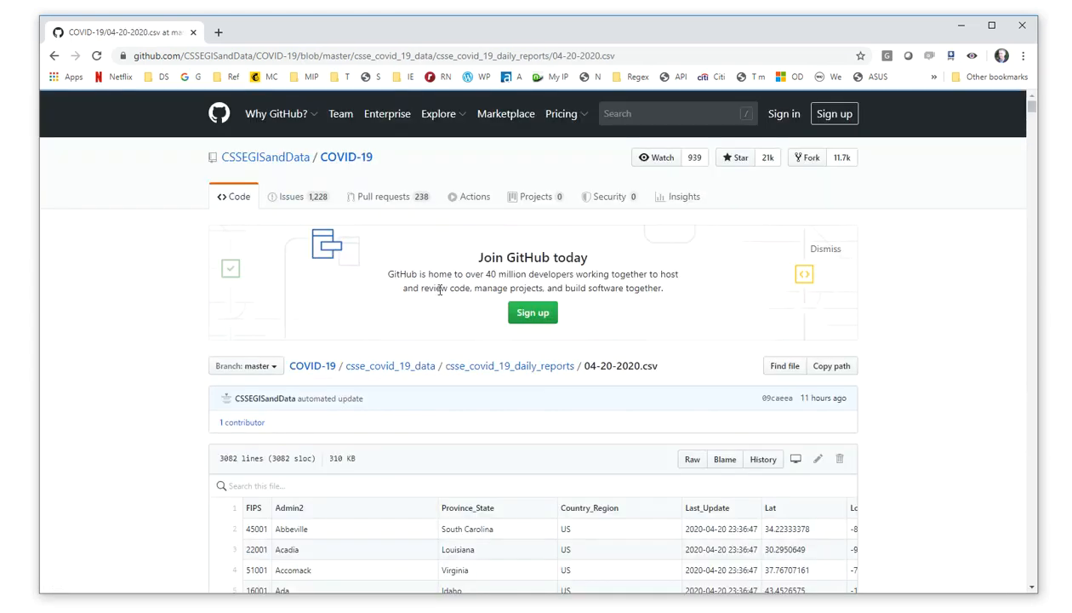
scroll(514, 435, down, 2)
drag(808, 351, 763, 361)
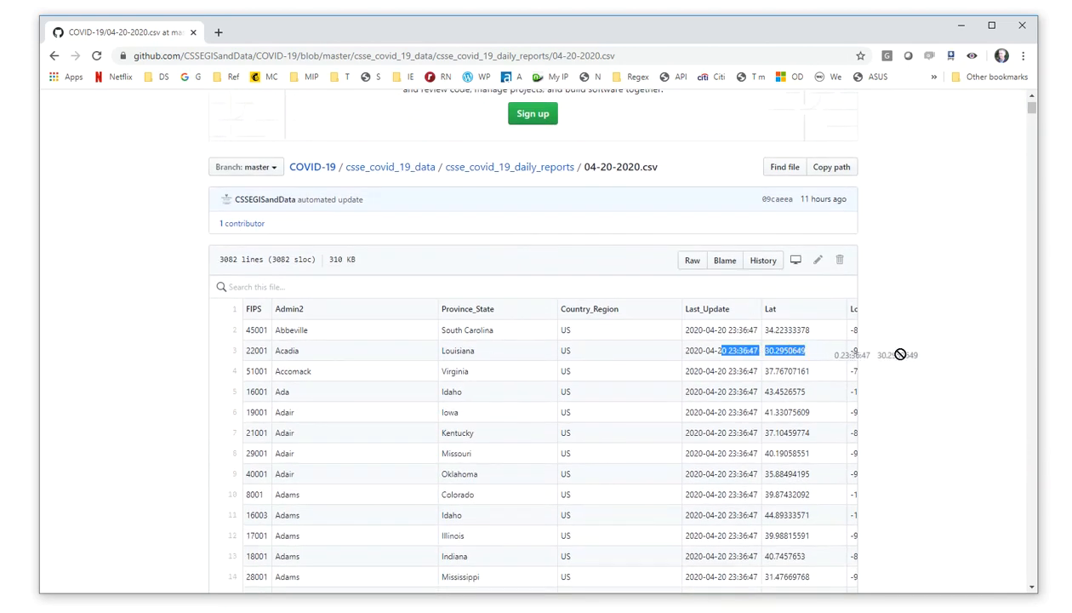
drag(1030, 108, 1025, 609)
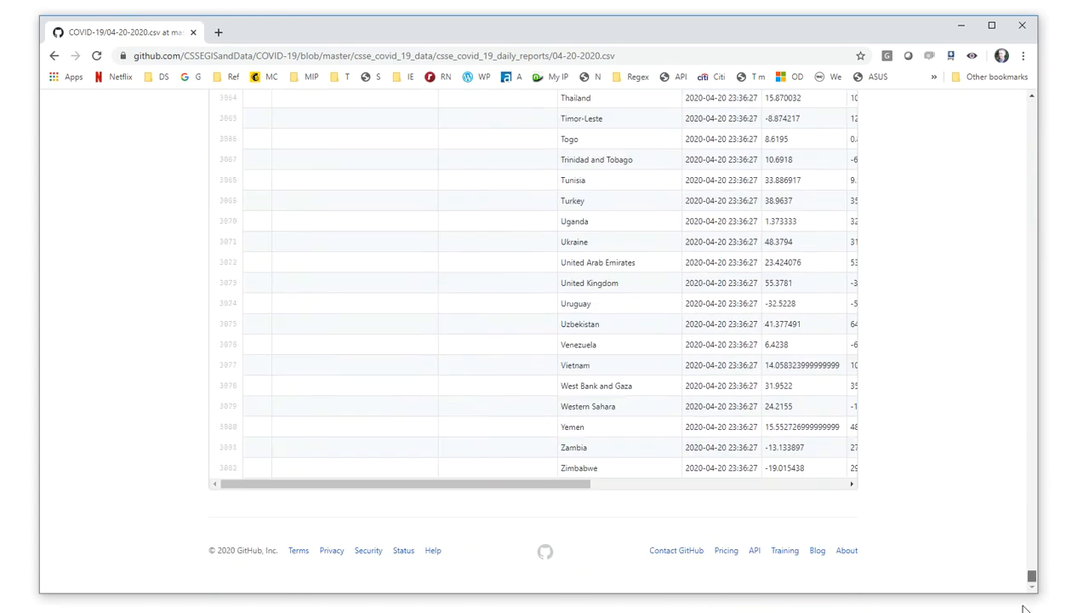
click(627, 484)
drag(1031, 579, 1066, 98)
scroll(855, 377, down, 3)
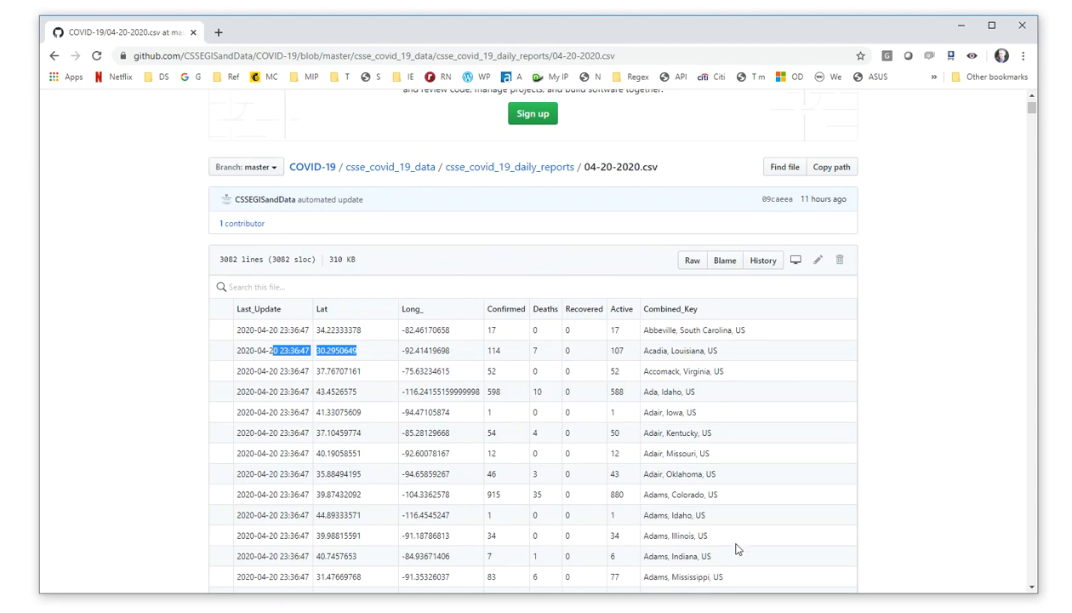
click(476, 170)
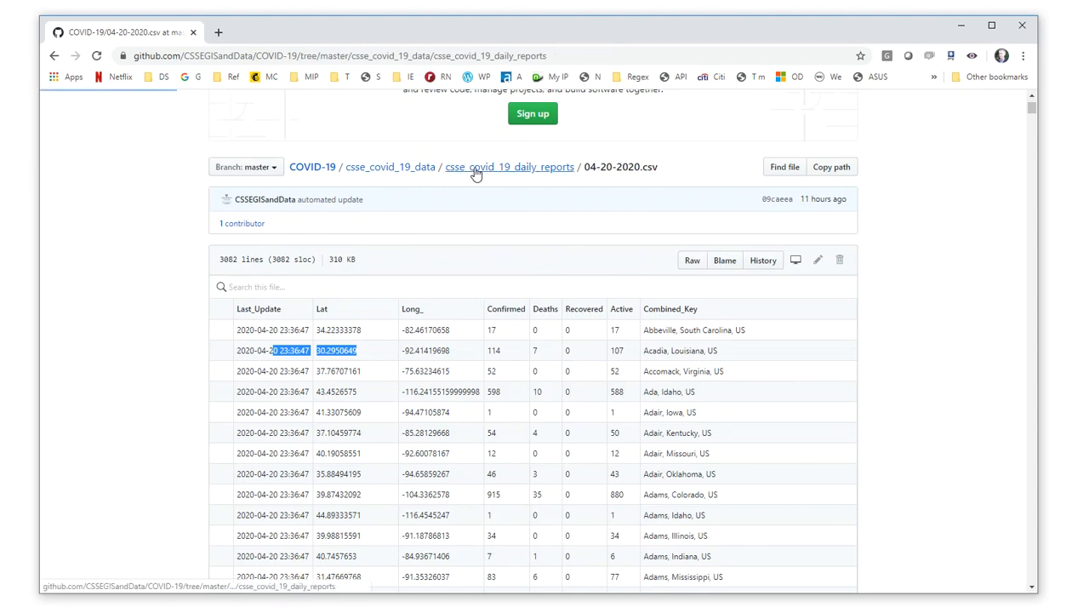
Inspect the 01-22-2020.csv report both as a table and as raw text, returning to the daily reports folder
click(274, 337)
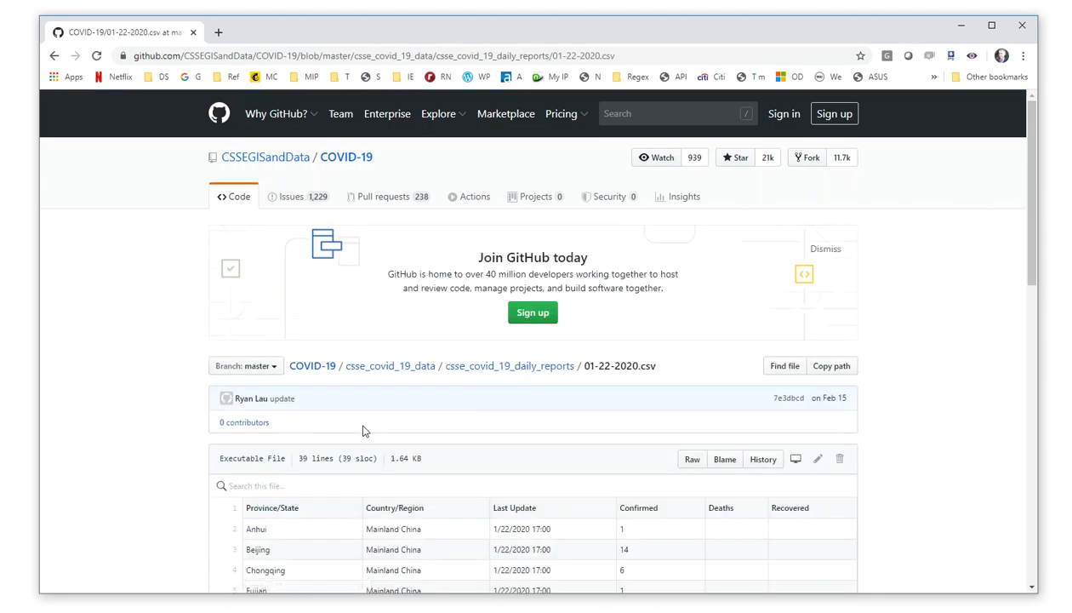
scroll(363, 430, down, 2)
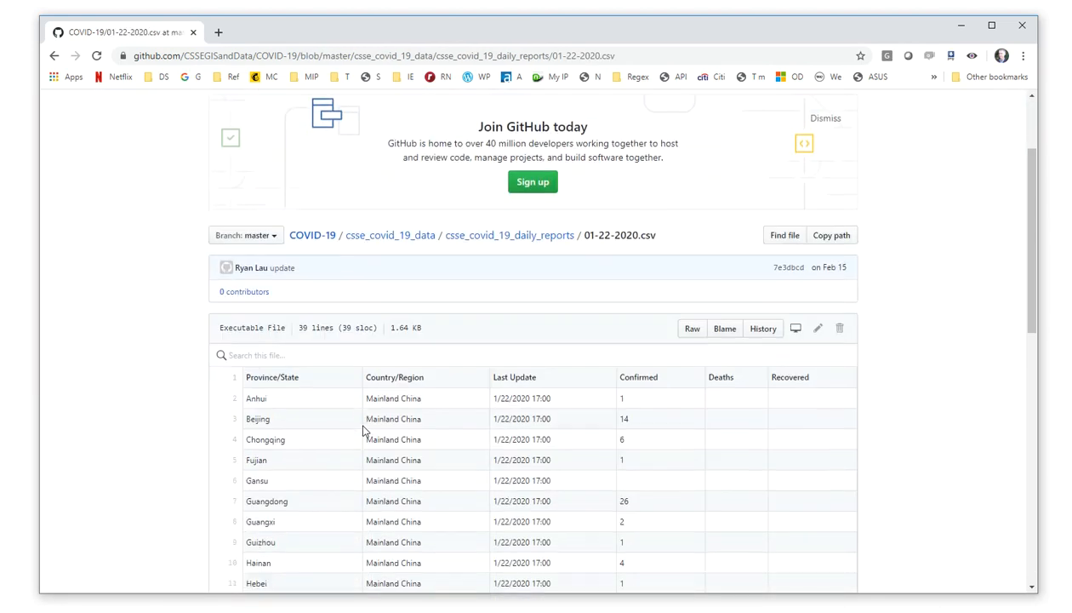
double_click(395, 375)
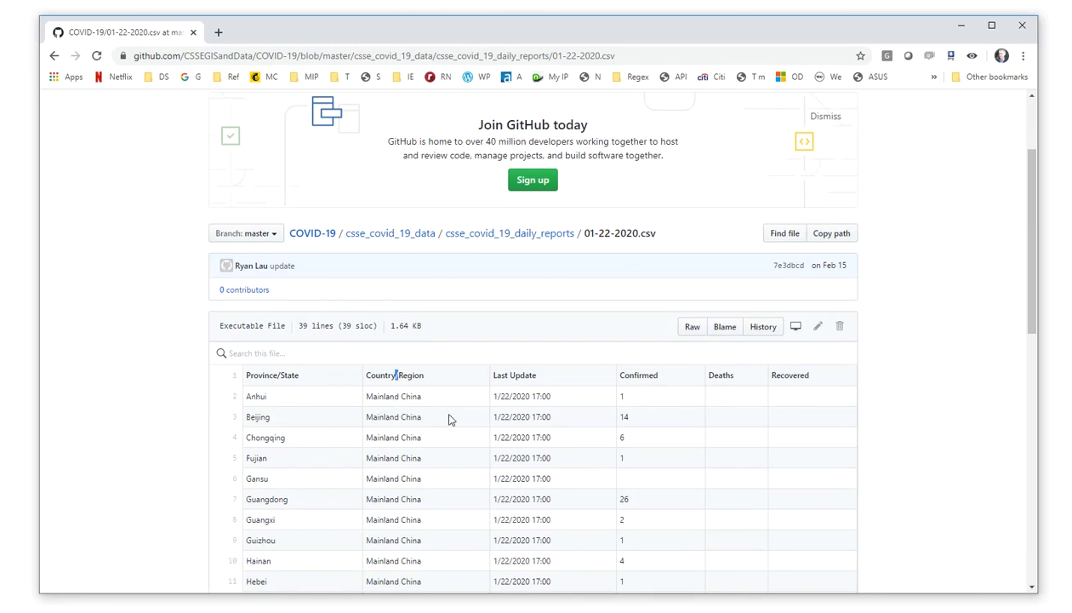
click(691, 329)
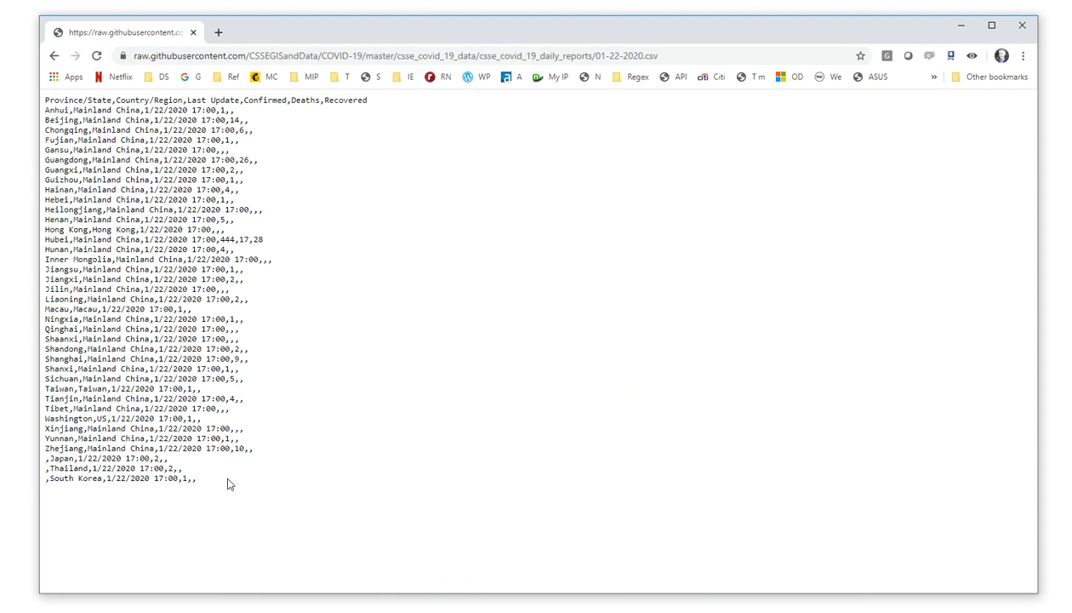
click(54, 56)
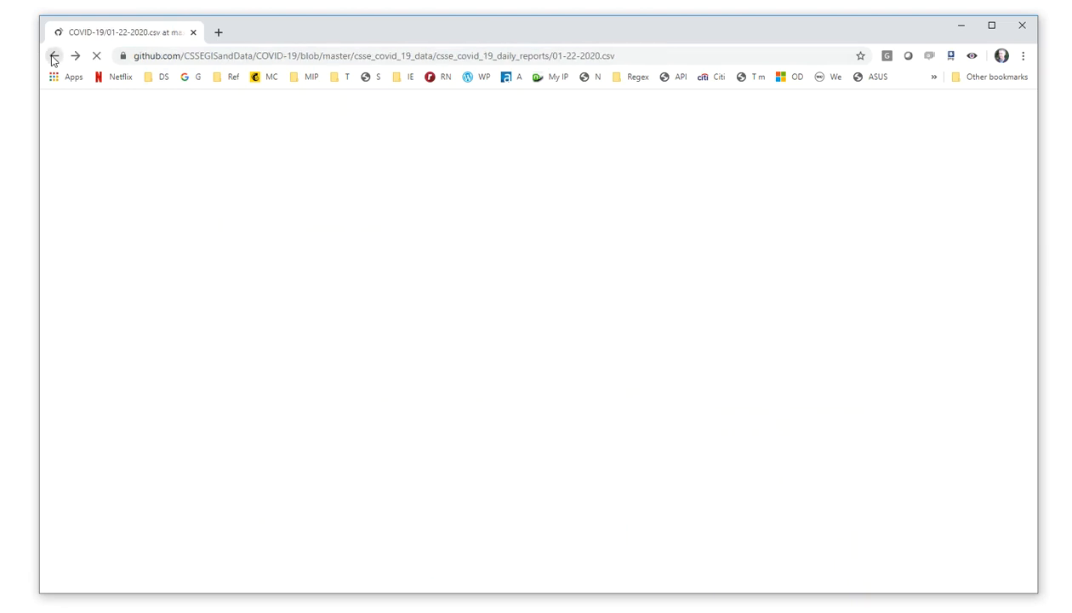
click(495, 235)
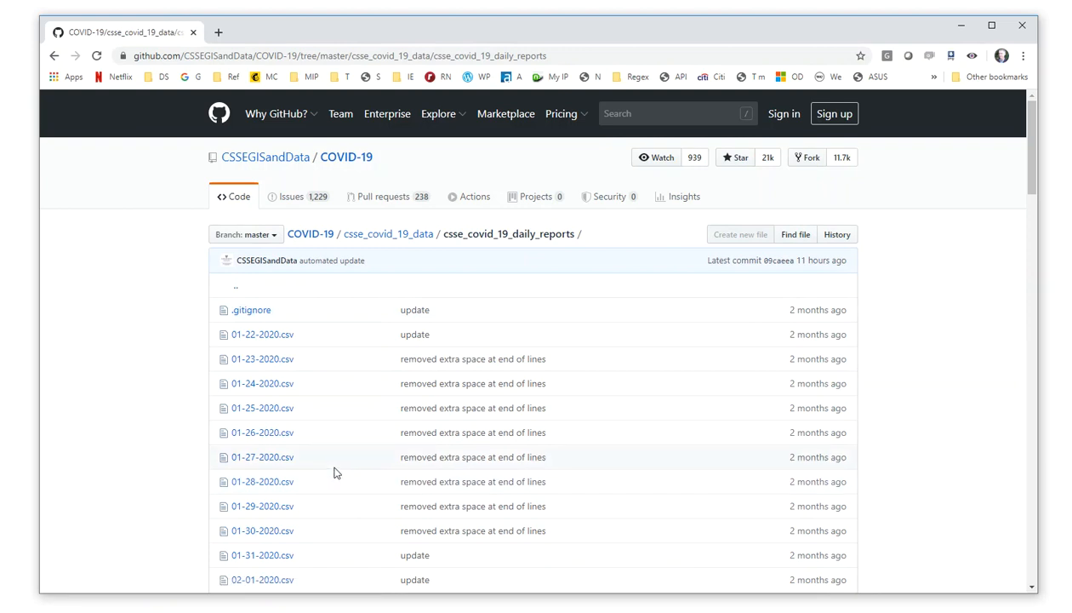
Open the 01-23-2020.csv report in a new browser tab and show its raw version
middle_click(273, 365)
click(257, 34)
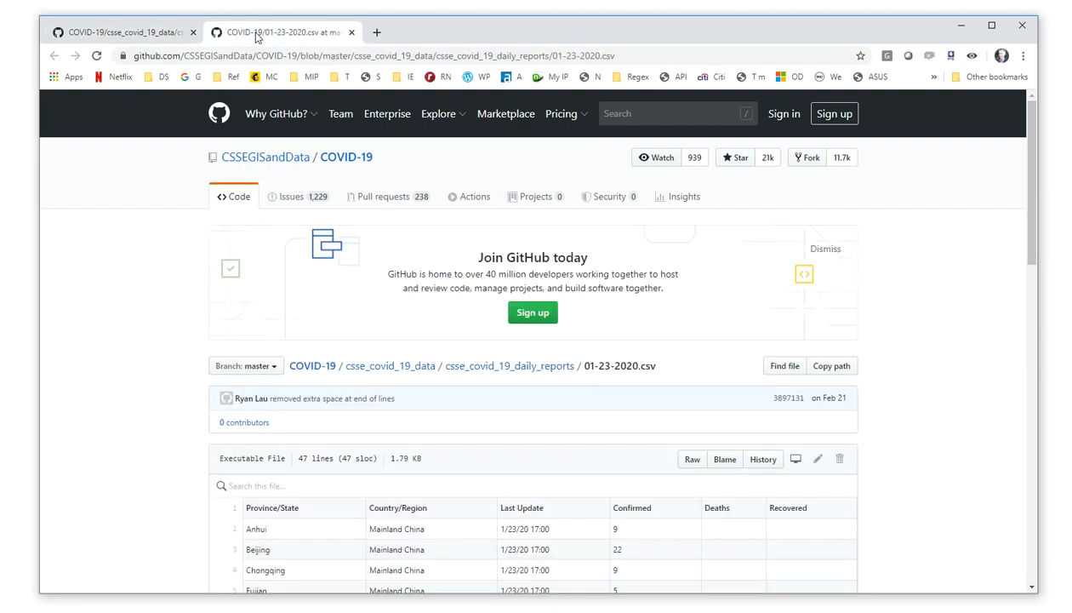
click(691, 460)
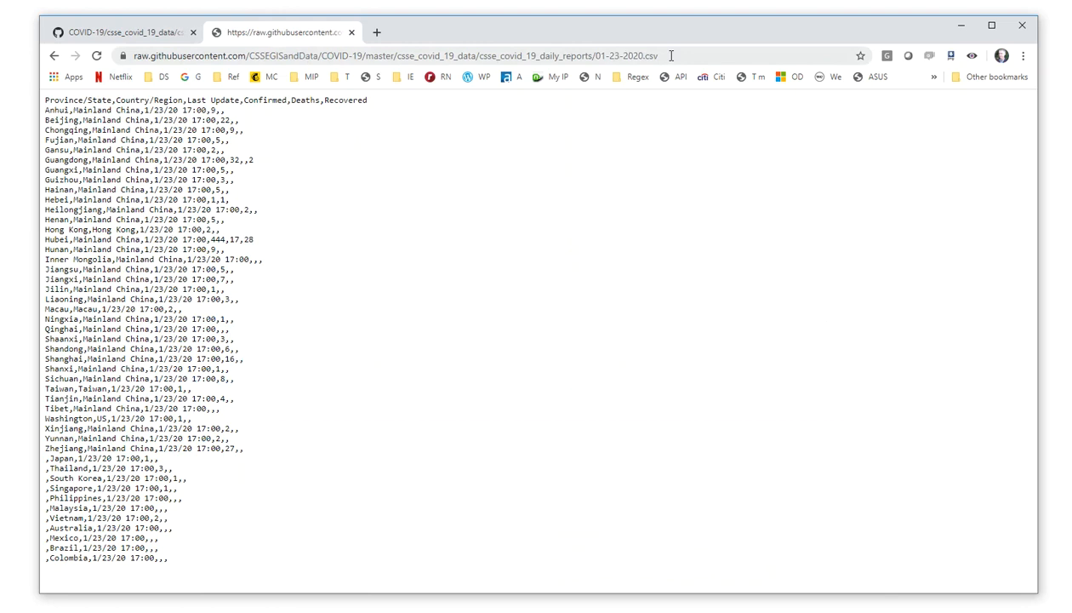
drag(593, 56, 537, 58)
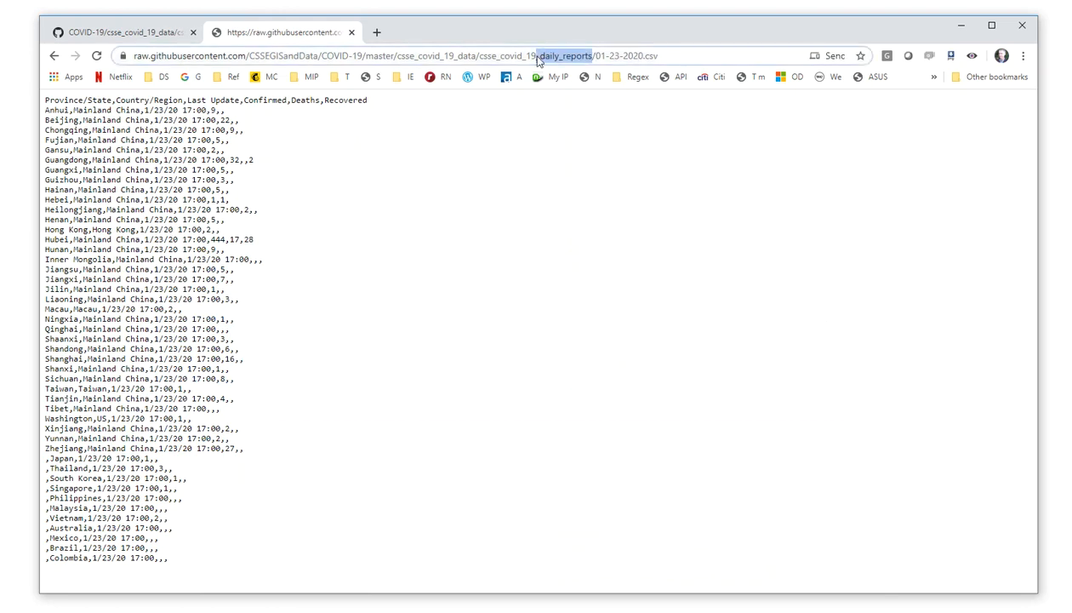
click(620, 56)
drag(621, 56, 126, 62)
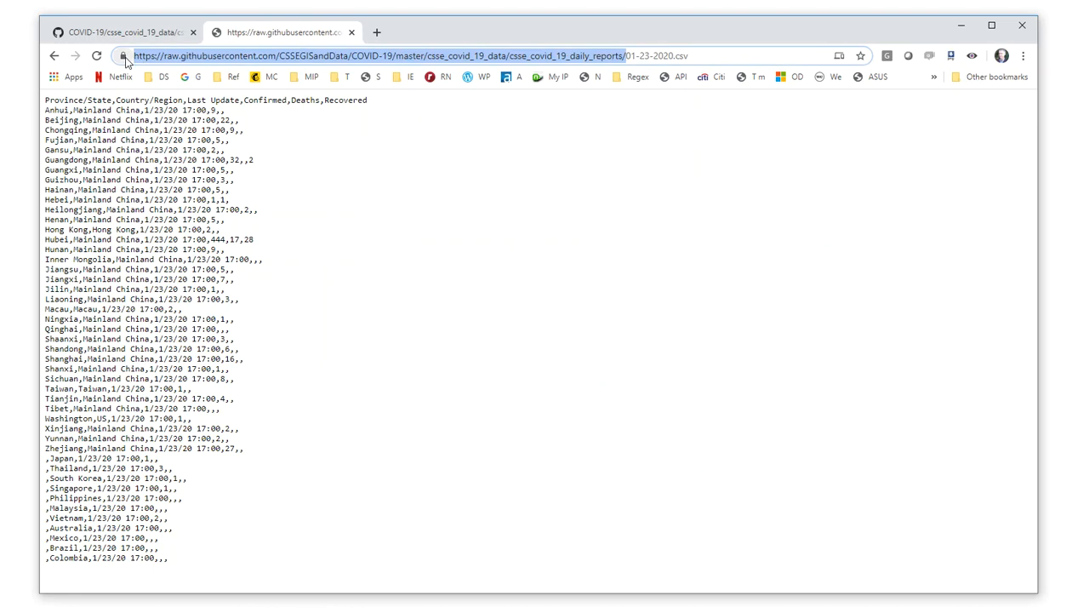
Switch to Alteryx Designer and insert a Text Input tool on the empty New Workflow11 canvas
key(alt+Tab)
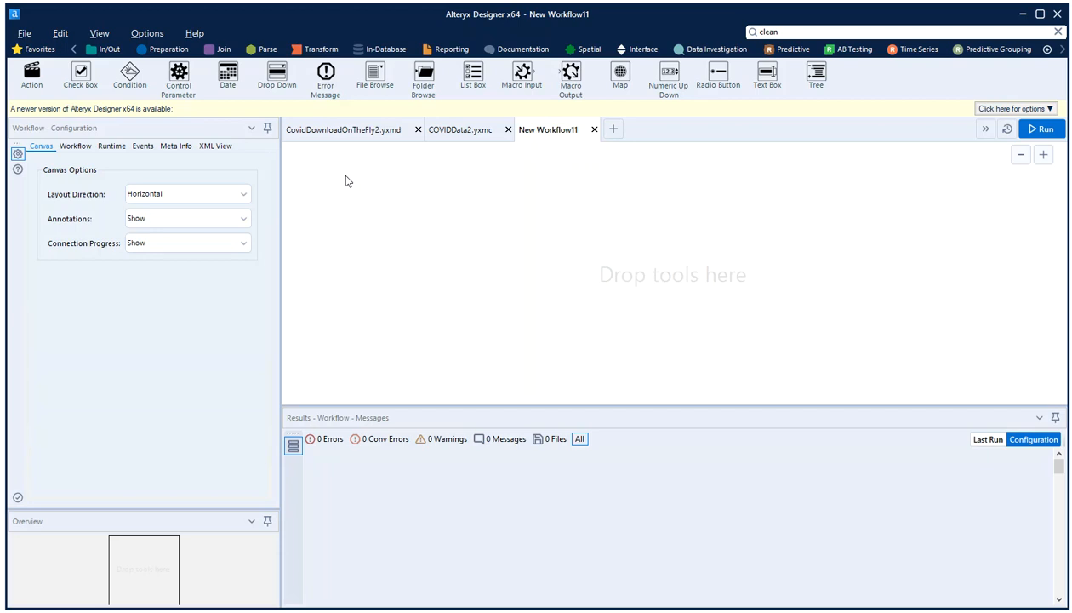
right_click(343, 286)
mouse_move(375, 310)
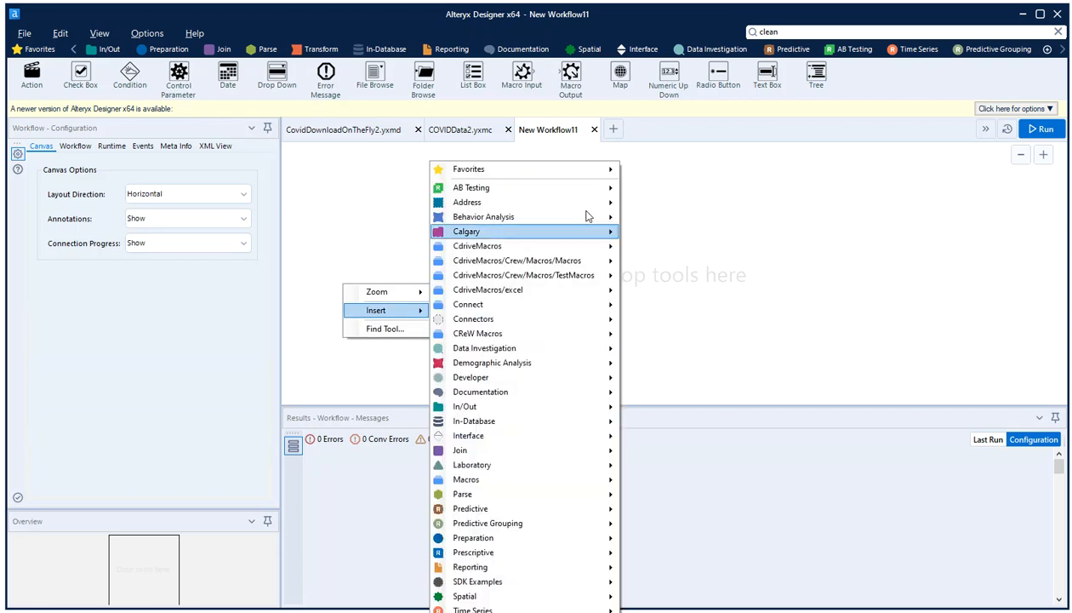
mouse_move(595, 174)
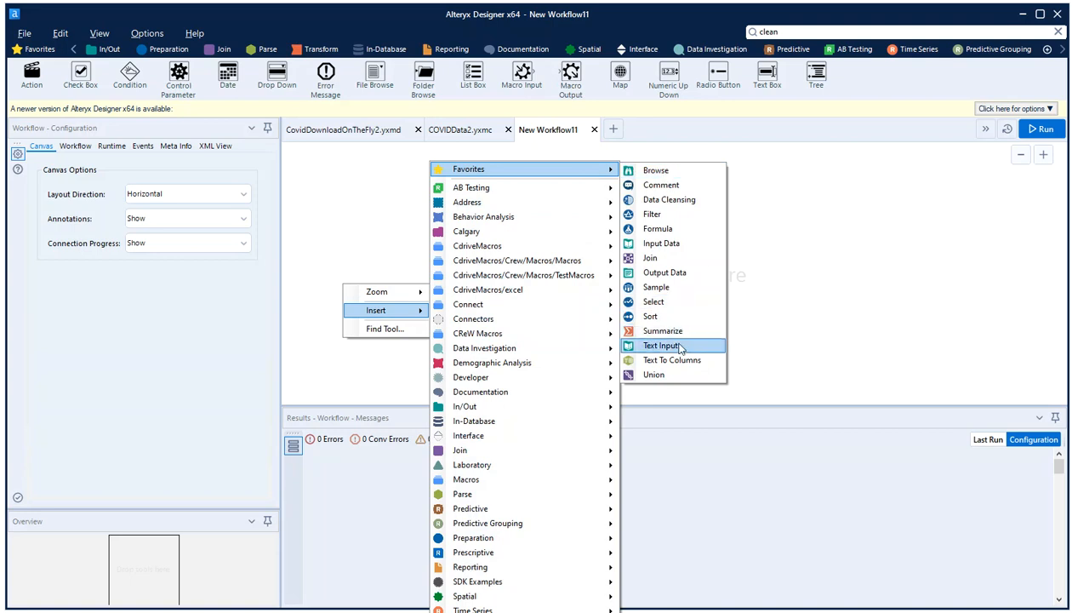
click(634, 340)
Name the Text Input's first column URL Folder and paste the copied raw GitHub folder address into row 1
click(62, 166)
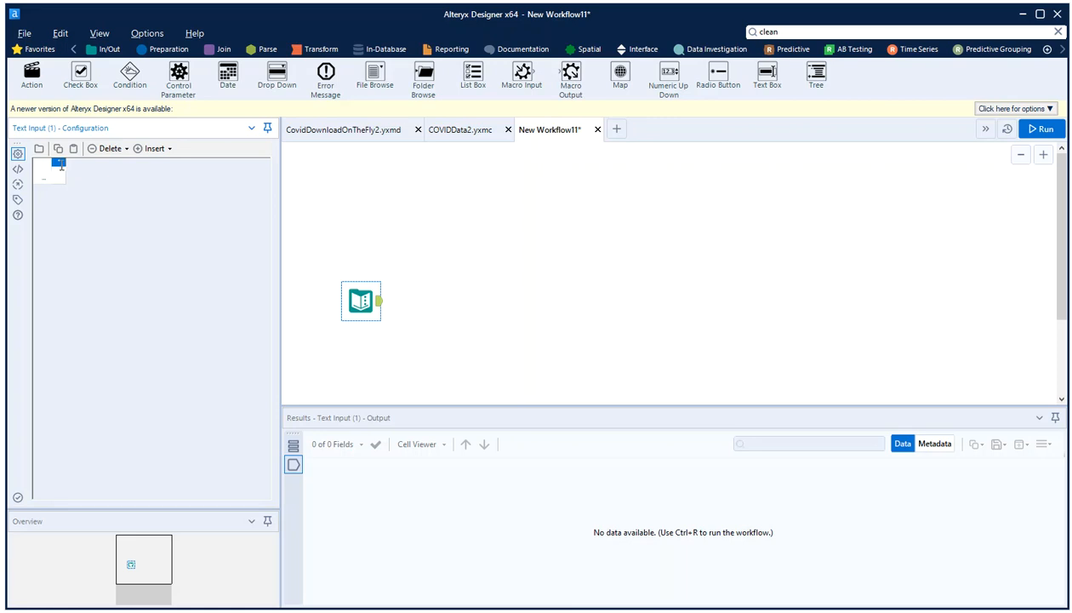
text(URL Folder)
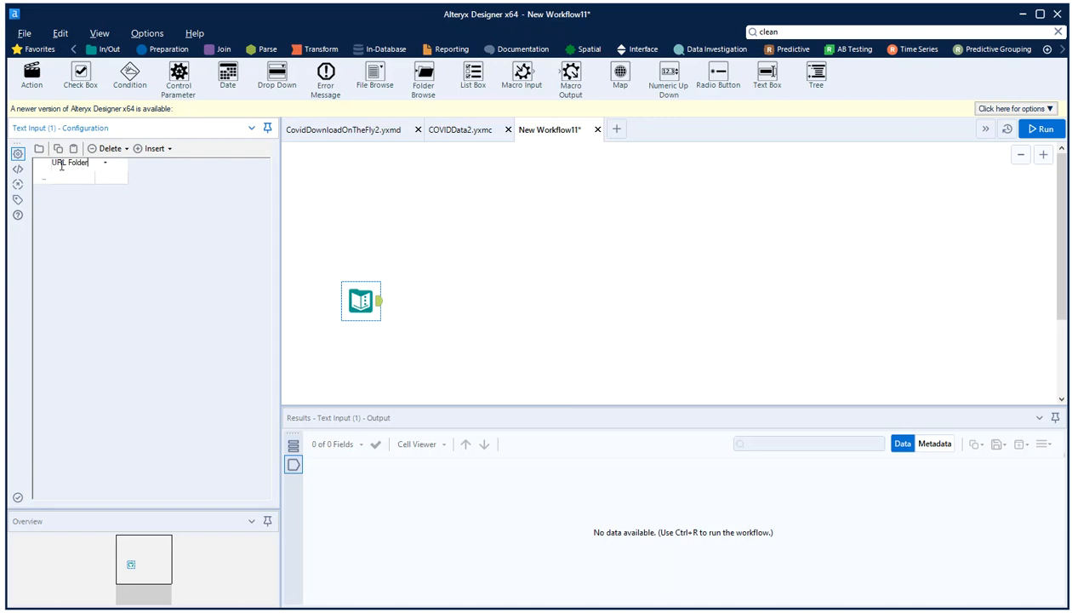
key(Return)
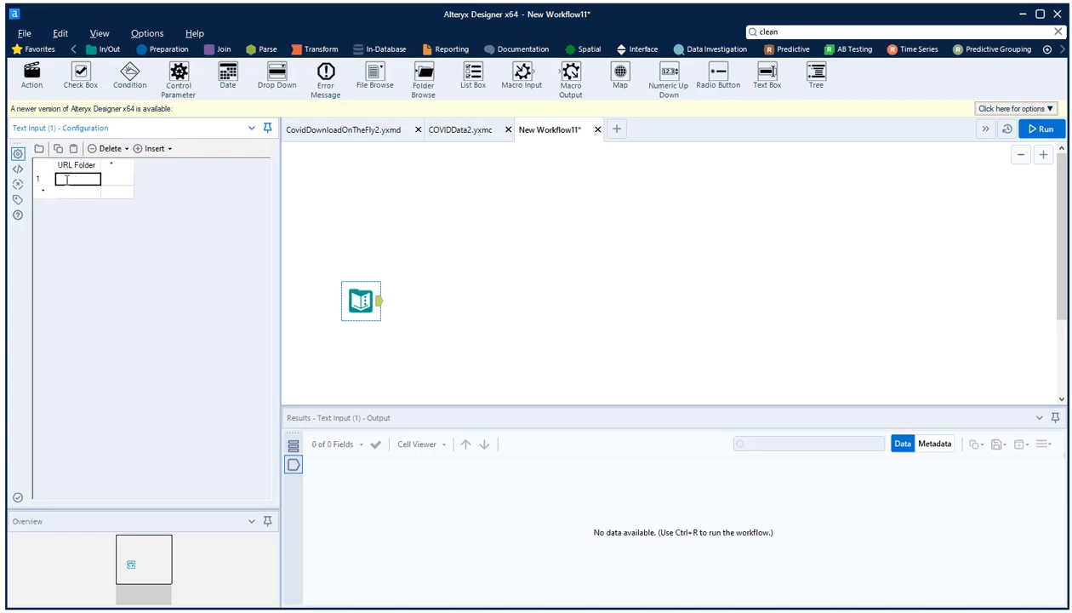
right_click(68, 180)
click(60, 242)
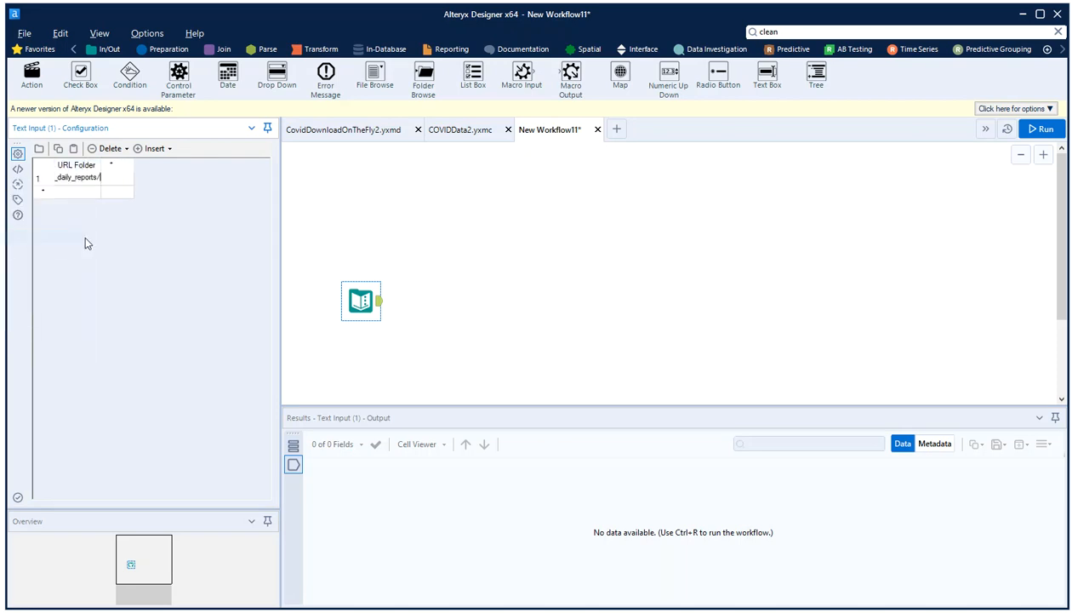
key(Return)
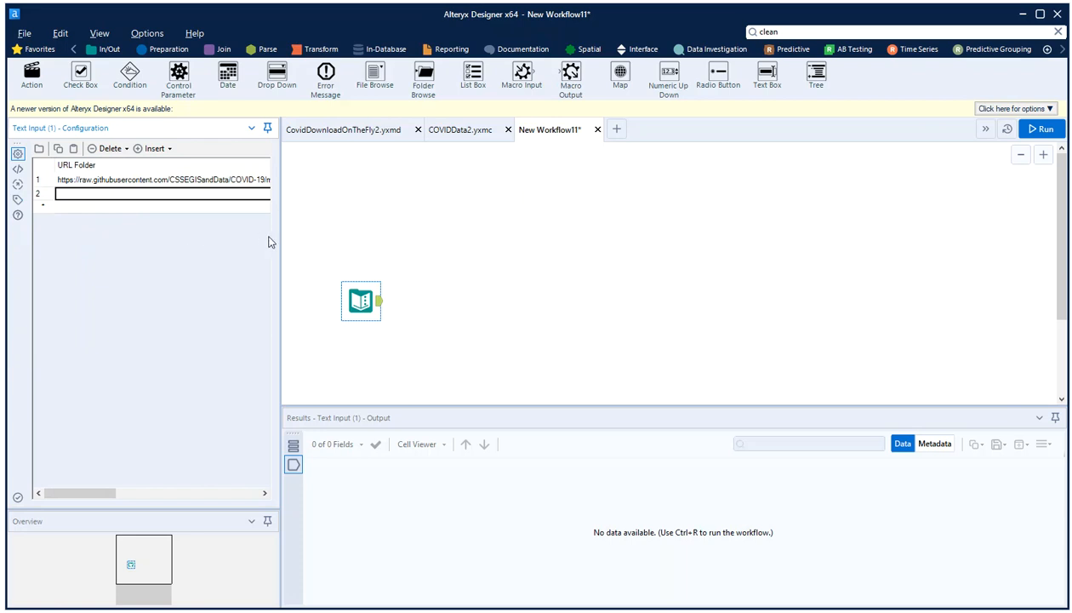
mouse_move(83, 493)
mouse_down()
mouse_move(271, 487)
mouse_move(72, 495)
mouse_up()
click(440, 215)
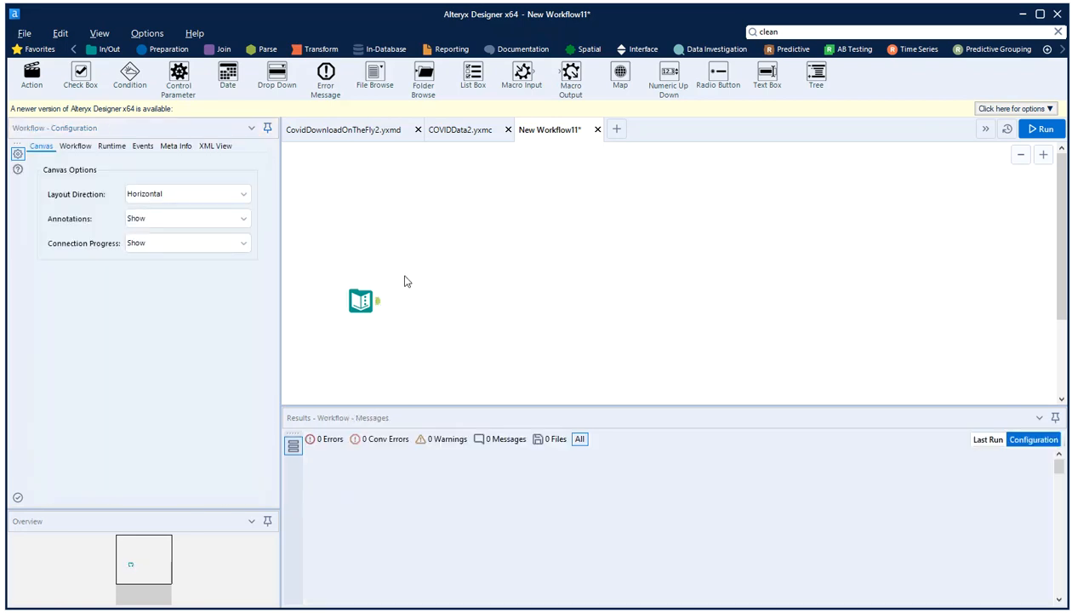
Attach a Browse tool to the Text Input and run the workflow, widening the URL Folder results column to show the full address
click(374, 302)
drag(361, 300, 597, 302)
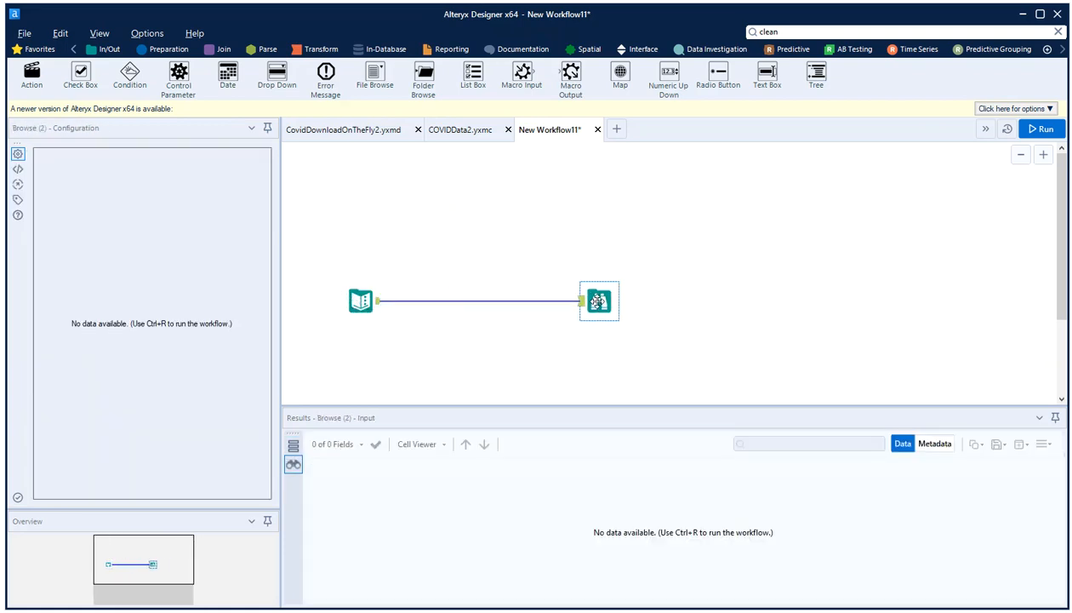
key(ctrl+r)
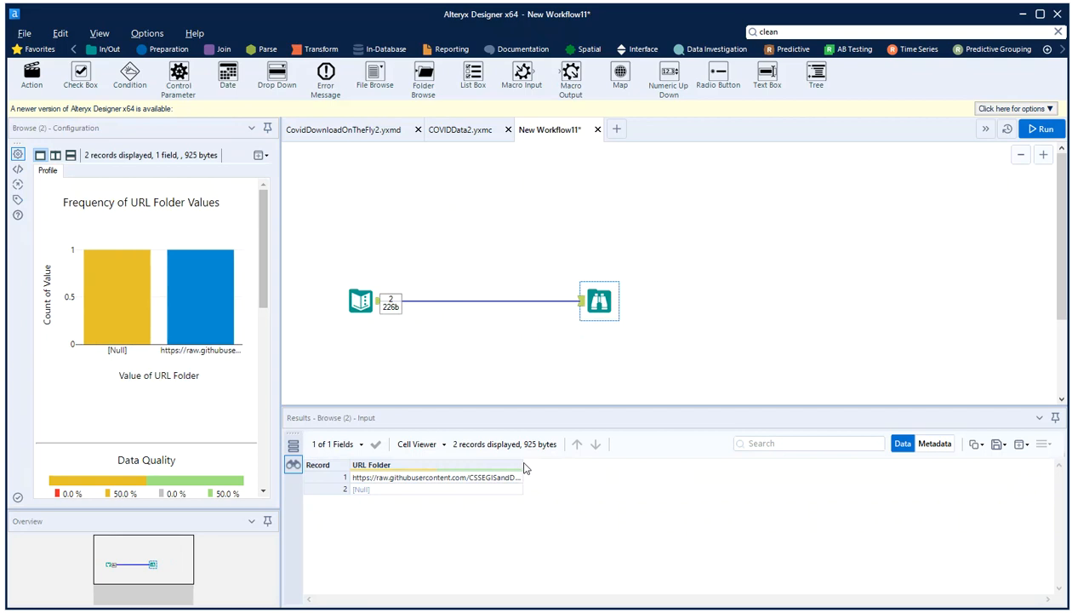
mouse_move(522, 470)
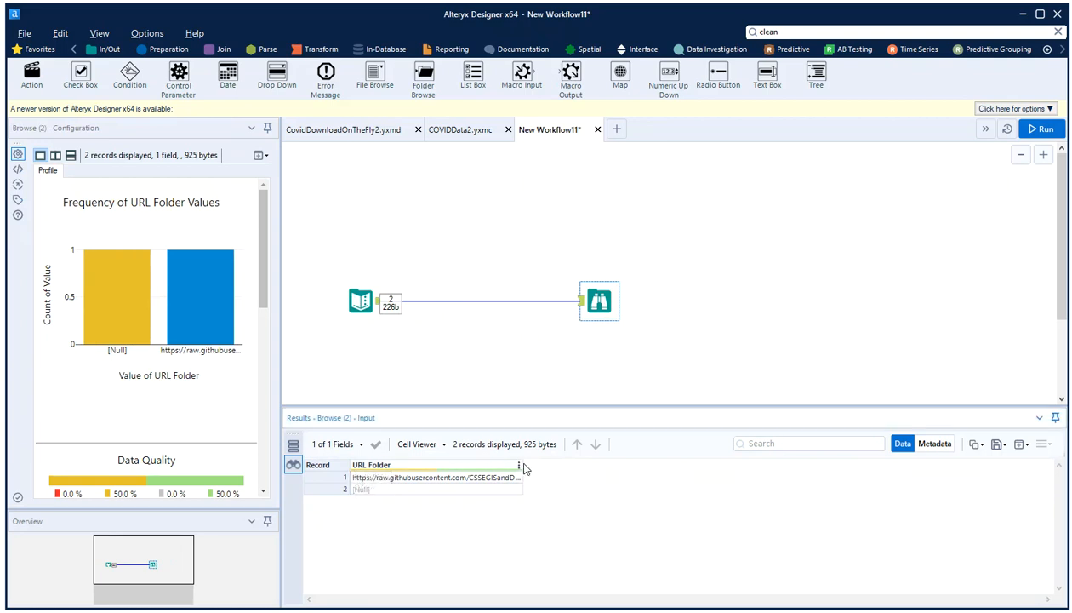
drag(517, 465, 846, 473)
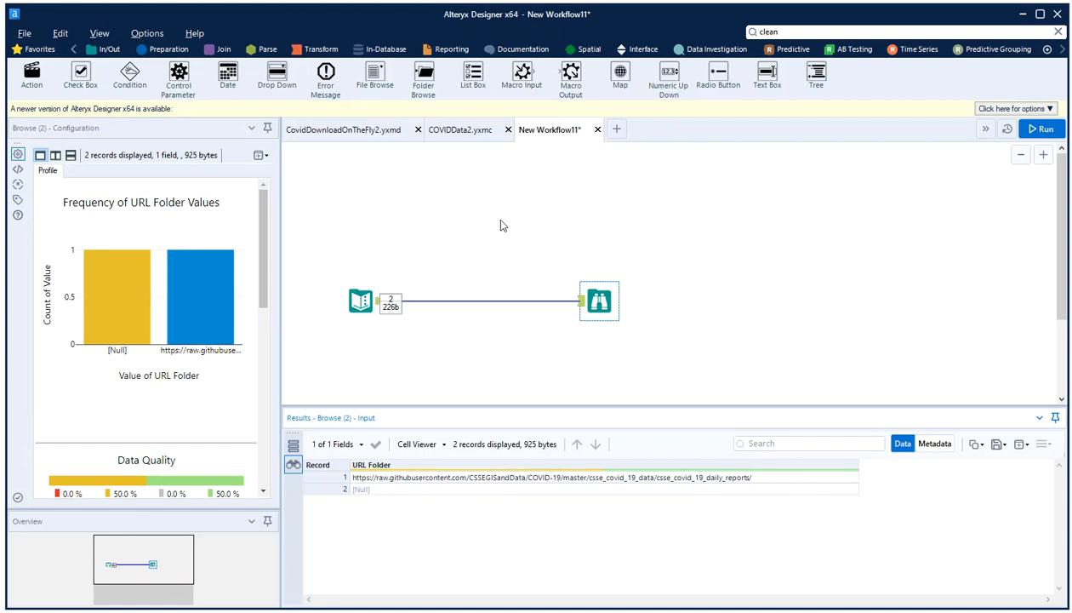
Find the Generate Rows tool and place it on the canvas above the Text Input
click(791, 33)
text(gener)
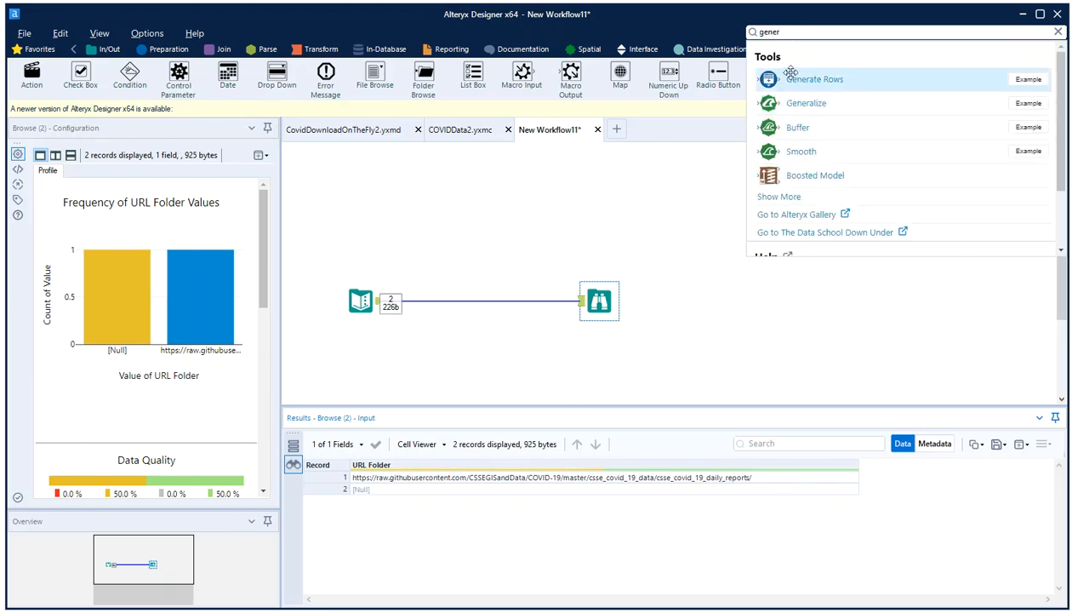
drag(791, 73, 369, 189)
Name the Generate Rows tool's new field RawDate and set its data type to Date
click(83, 190)
drag(83, 190, 25, 185)
text(RawDate)
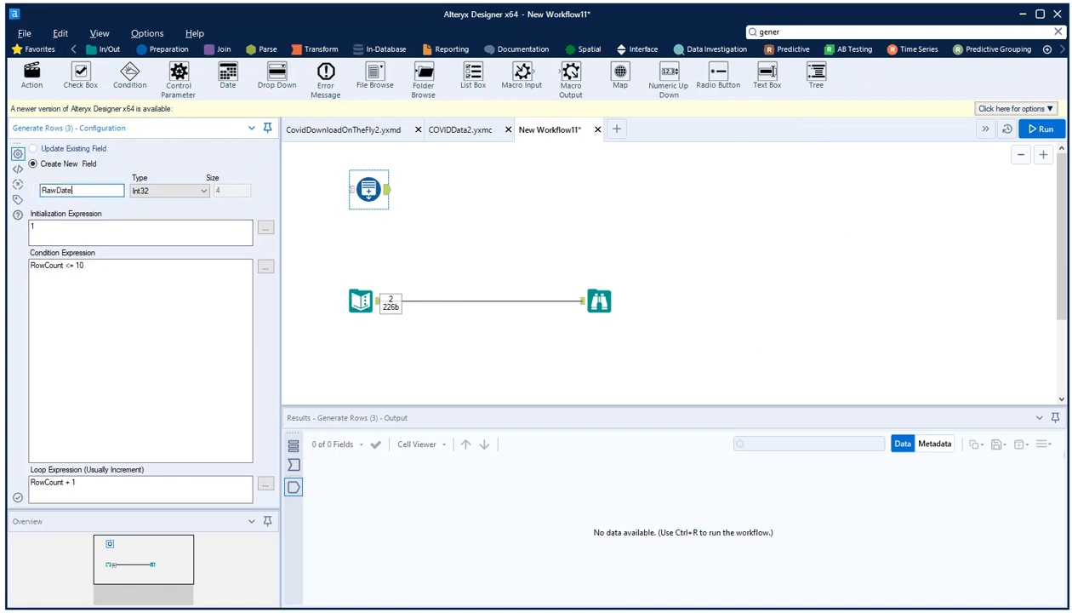
click(141, 192)
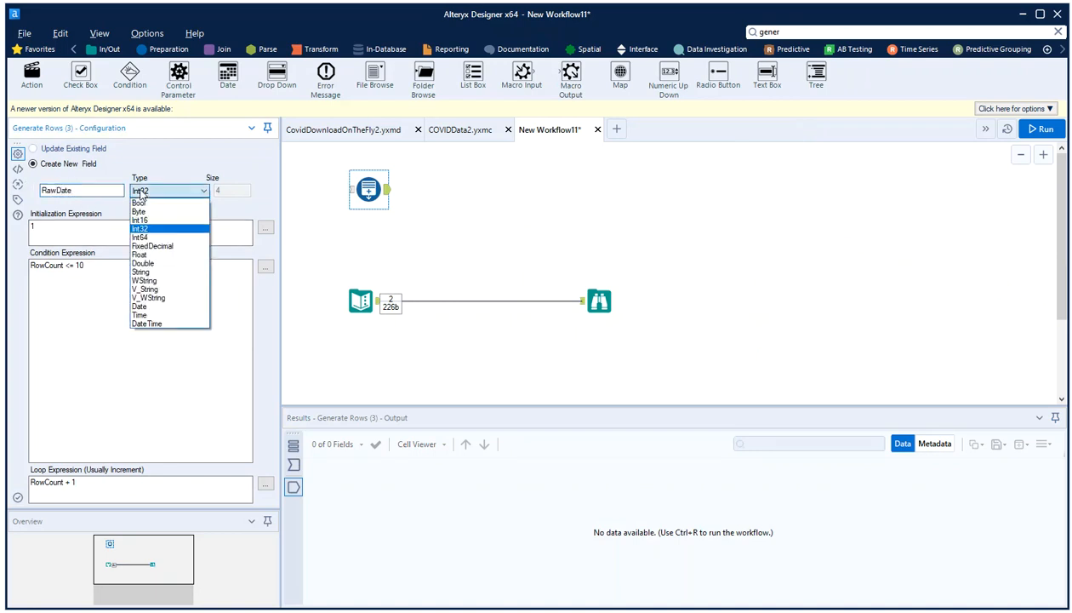
click(139, 306)
Set the Generate Rows initialization expression to '2020-01-22'
drag(40, 226, 18, 224)
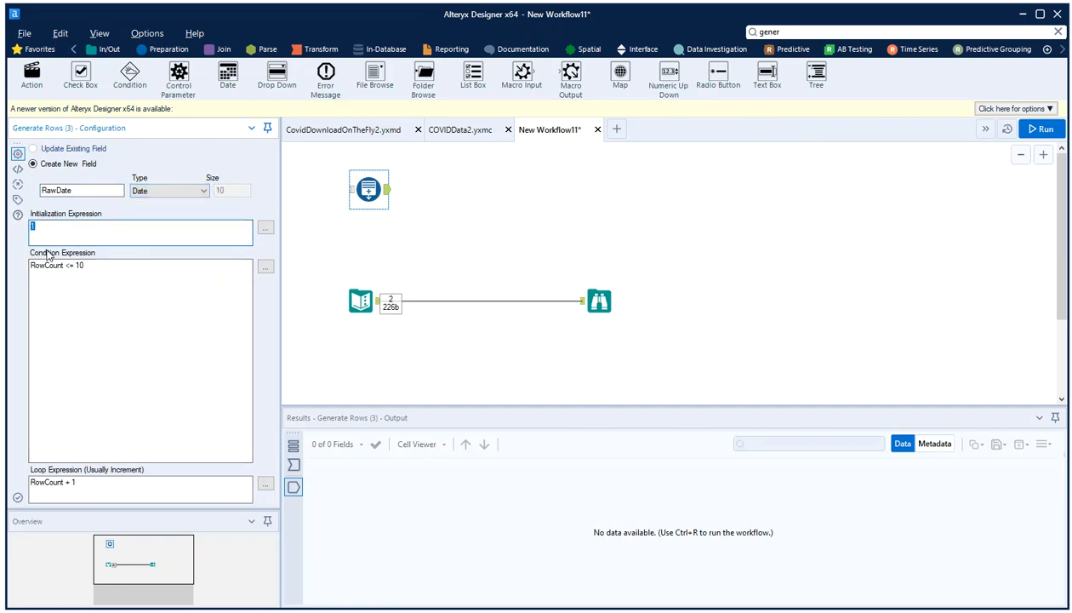
text('2020-01-22)
click(55, 279)
Replace the Generate Rows condition expression with [RawDate] < DateTimeToday(), using the new field and the built-in date function
drag(86, 264, 27, 265)
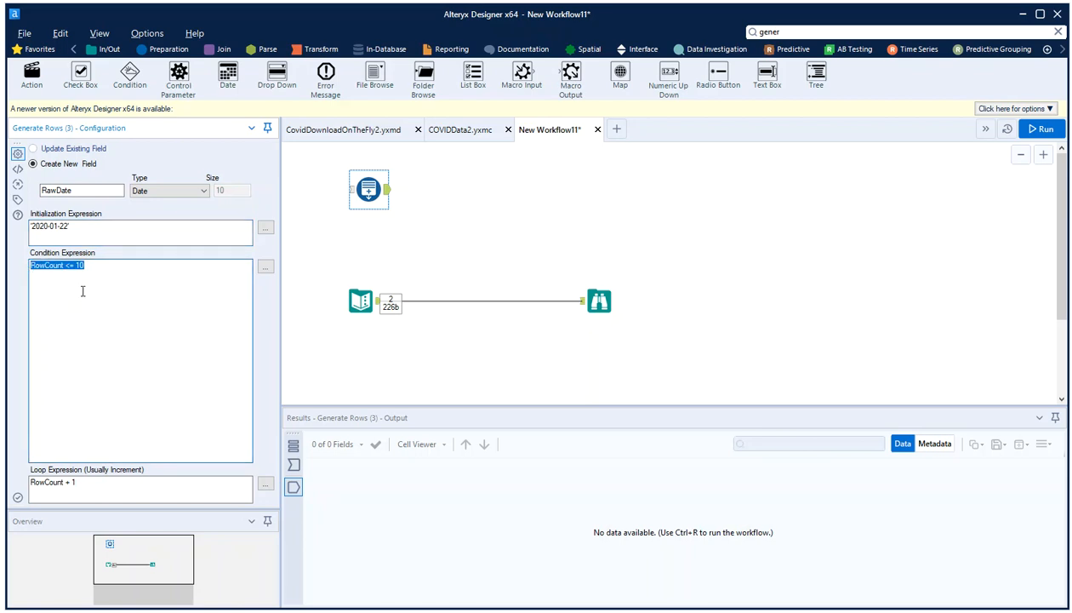
key(Delete)
click(265, 269)
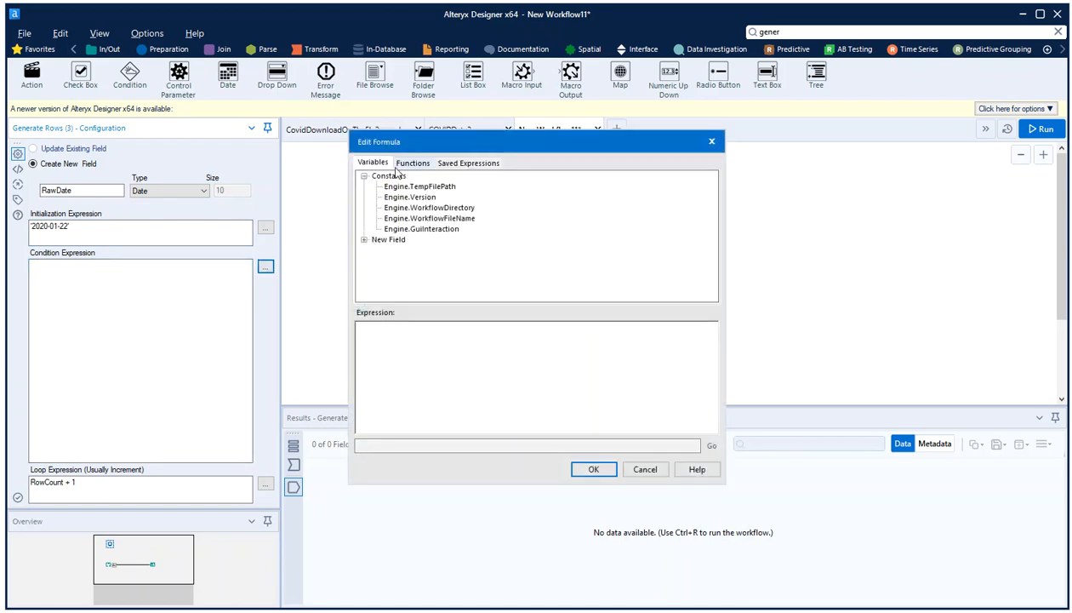
click(364, 240)
double_click(395, 251)
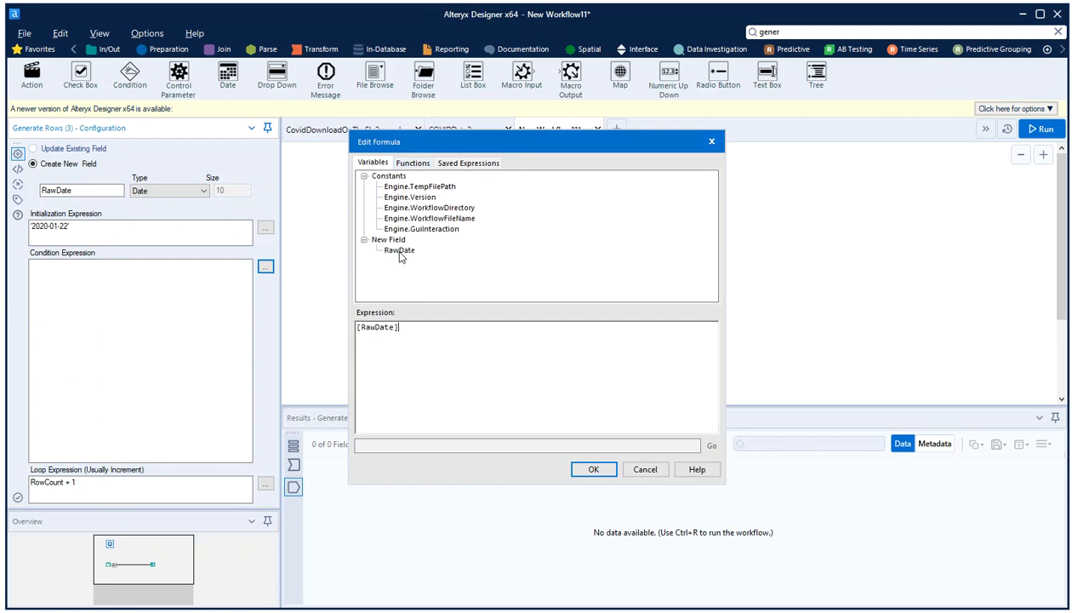
text(<)
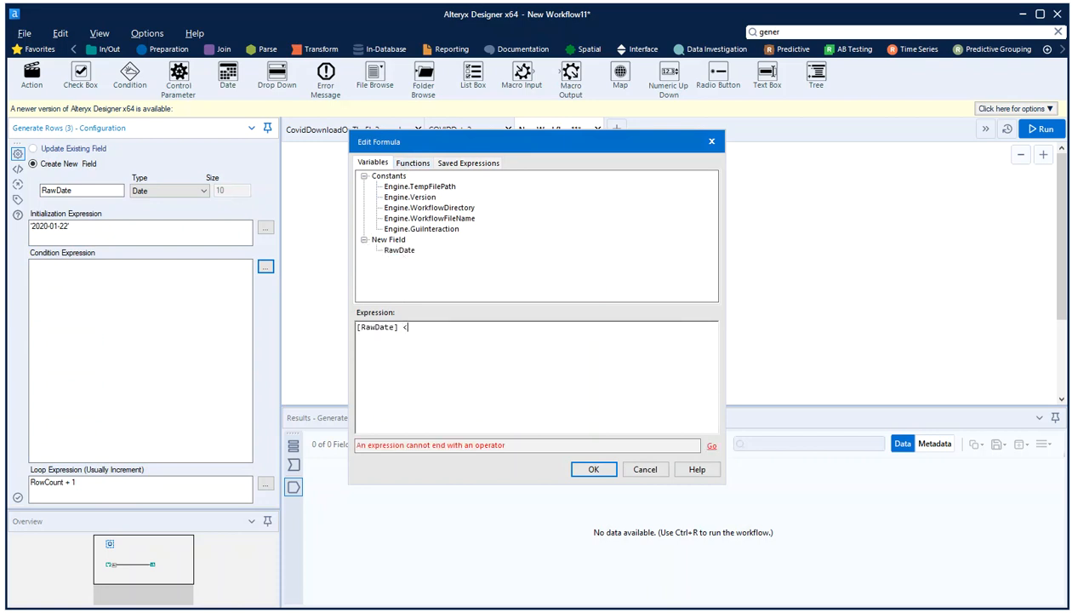
click(412, 163)
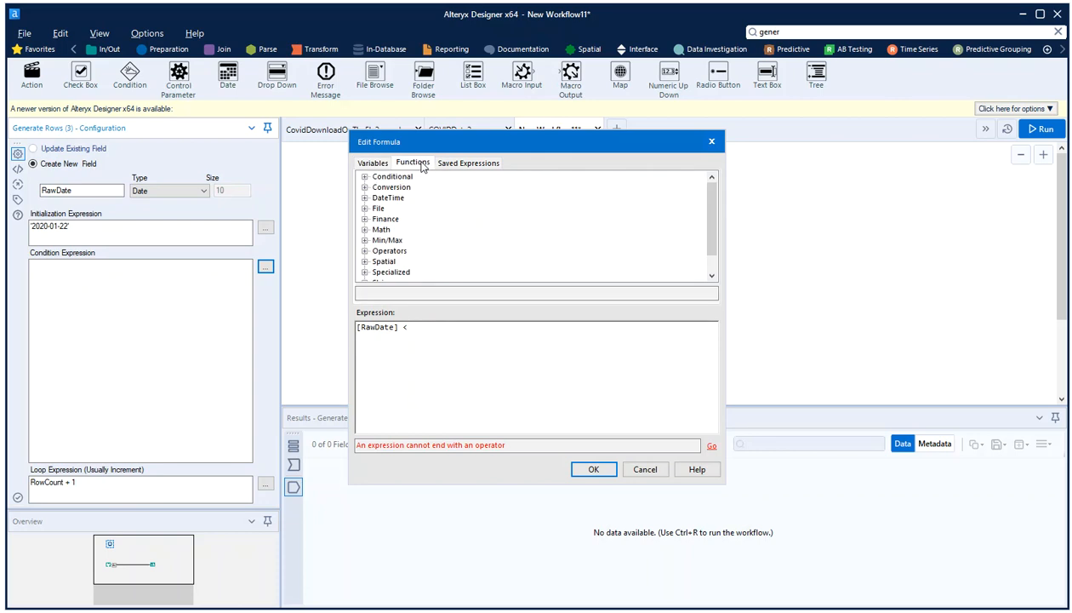
click(365, 198)
scroll(426, 234, down, 6)
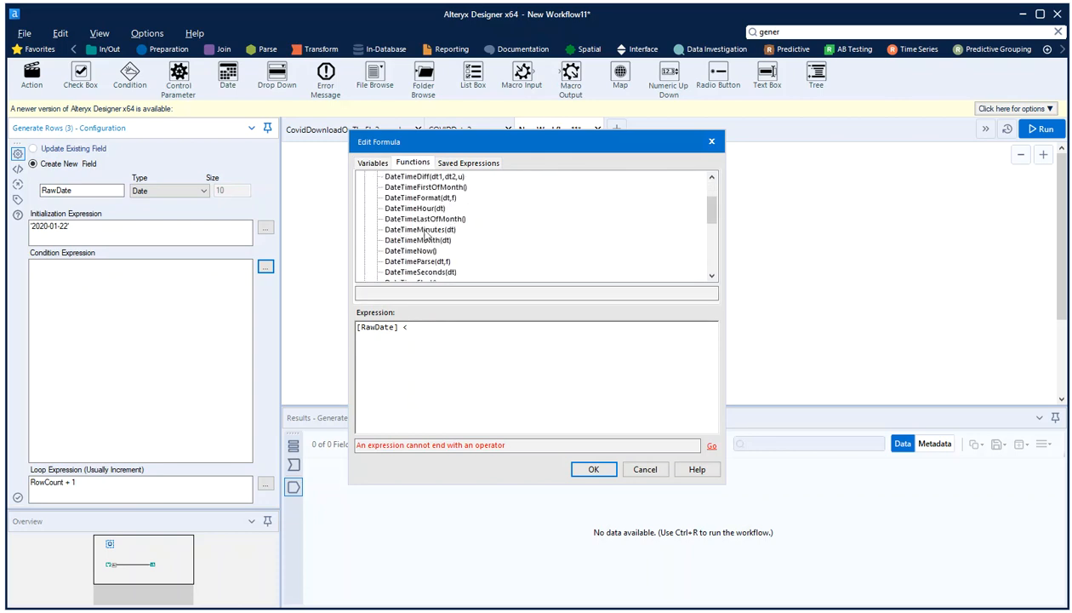
scroll(426, 234, up, 1)
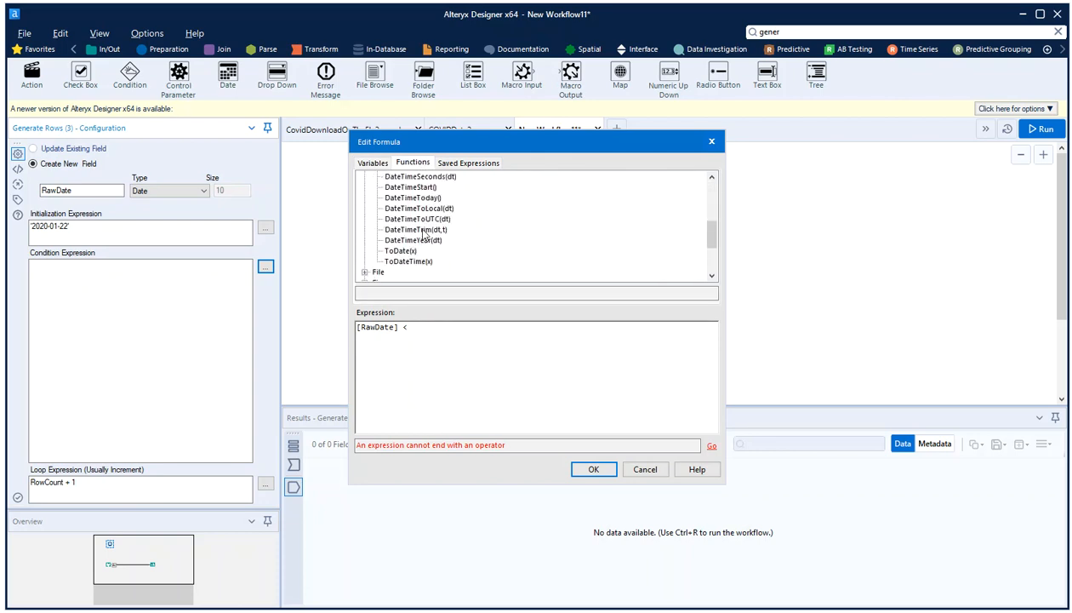
double_click(413, 198)
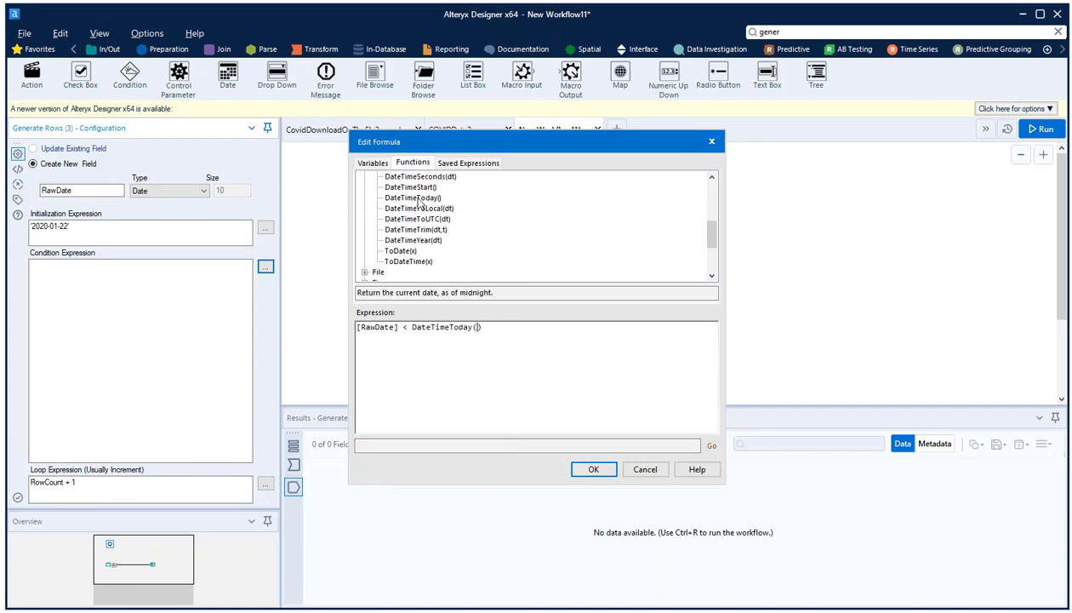
click(593, 469)
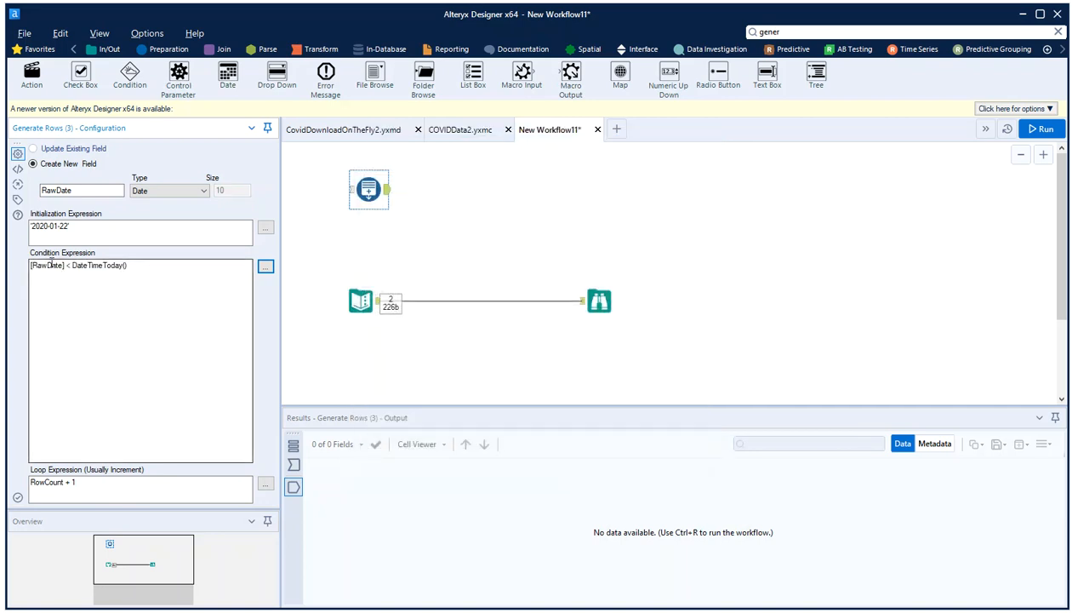
Replace the Generate Rows loop expression with DateTimeAdd([RawDate],1,'days')
key(Tab)
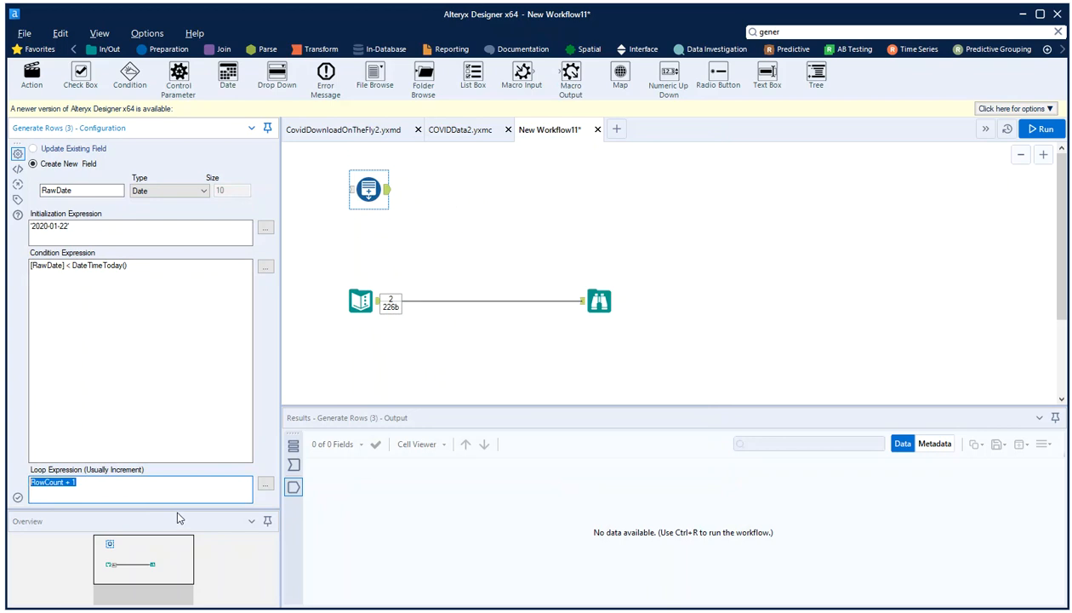
click(265, 484)
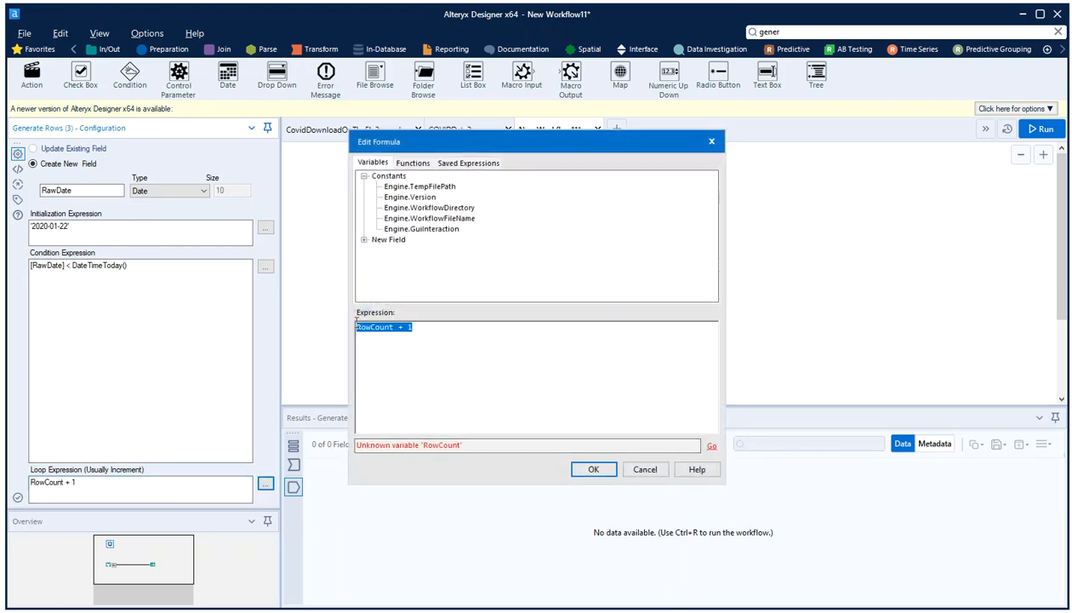
key(BackSpace)
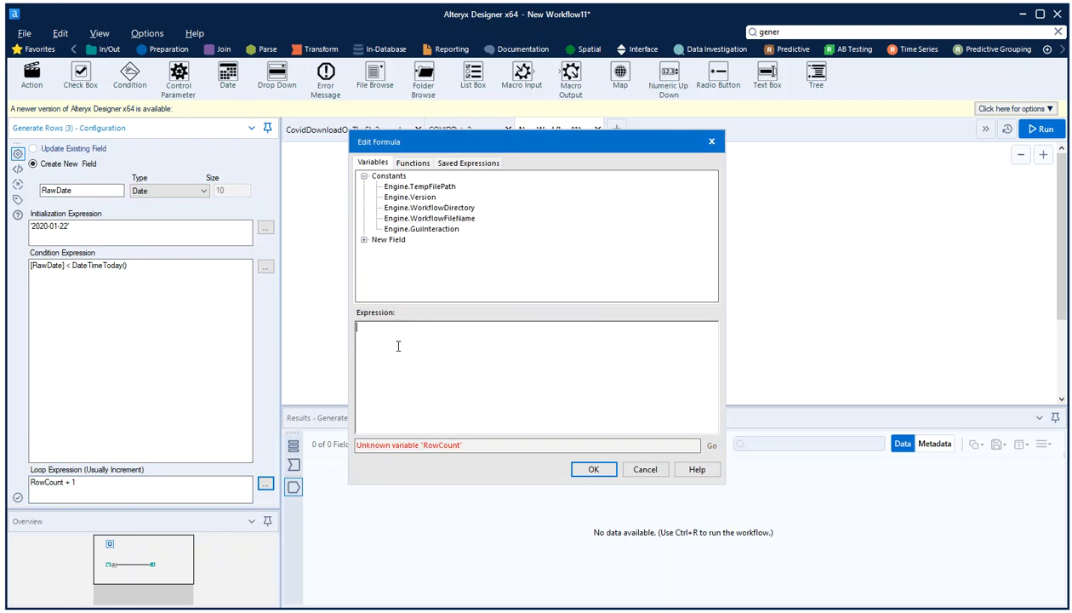
click(415, 163)
click(365, 202)
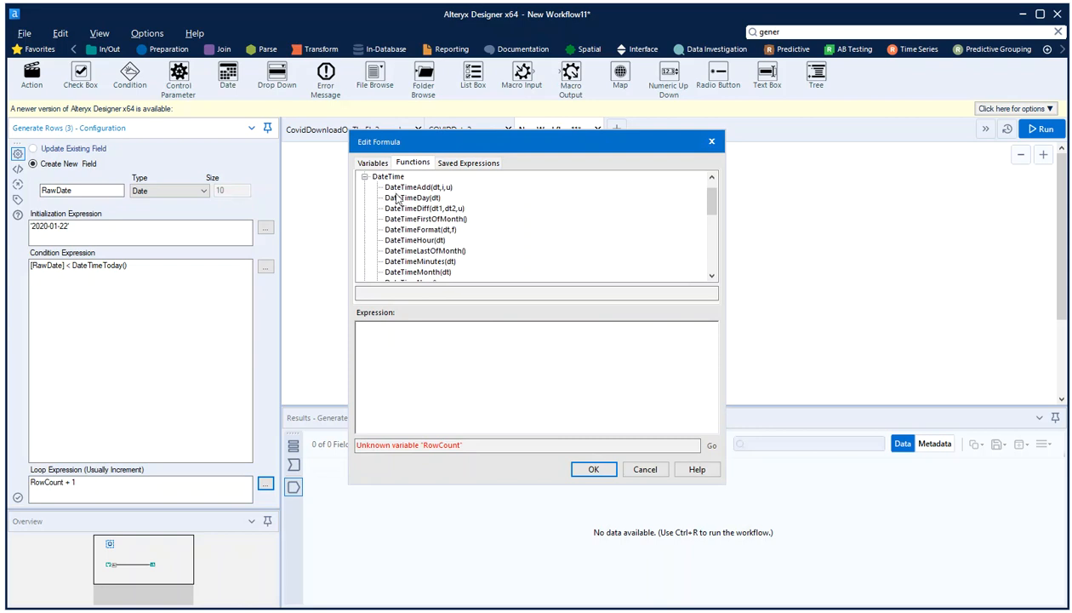
double_click(419, 187)
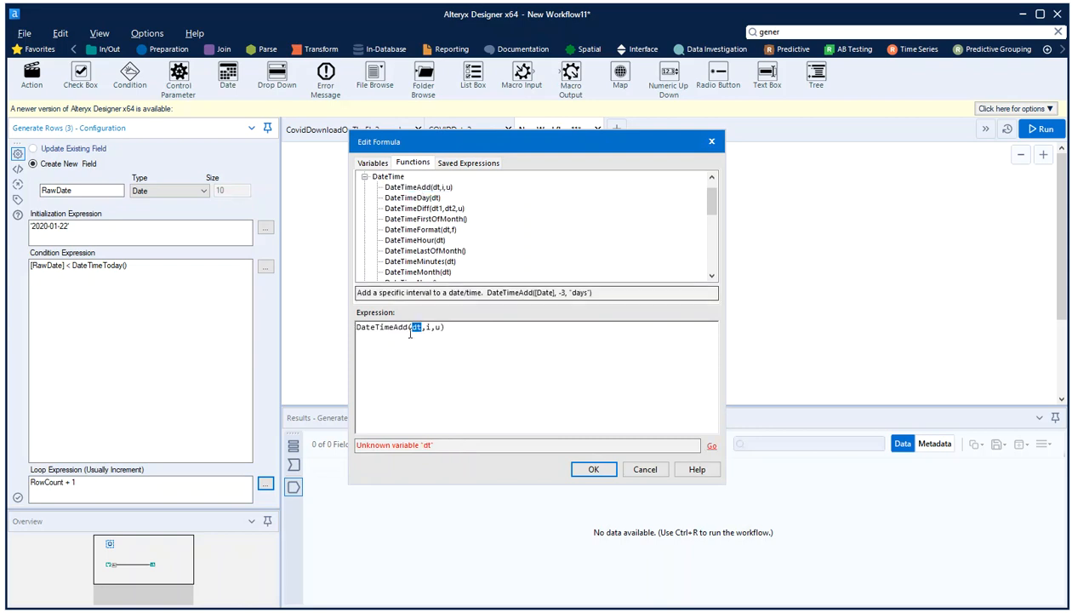
click(375, 163)
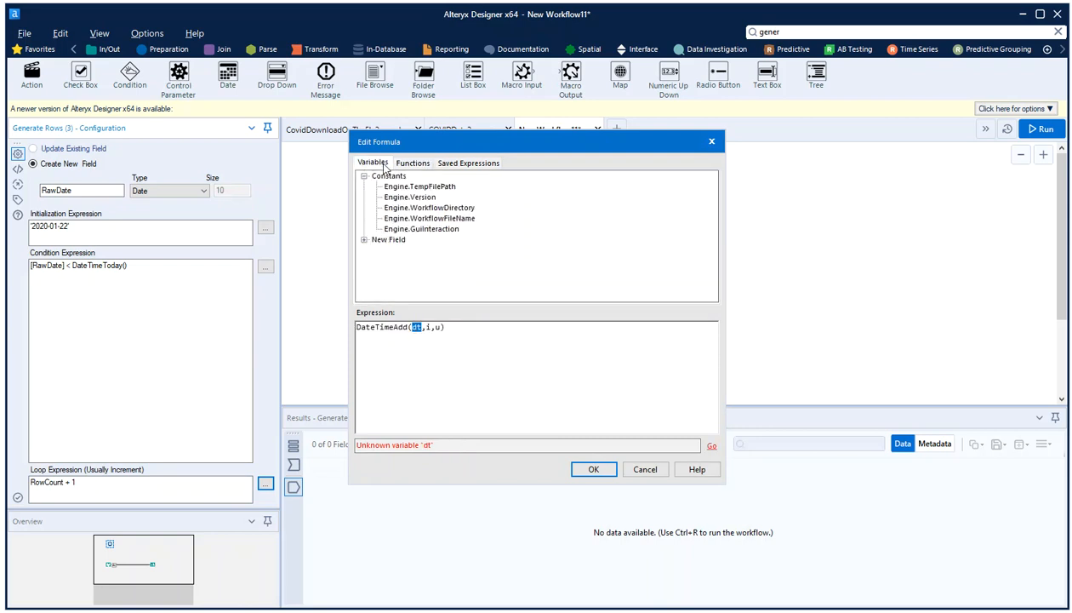
click(364, 241)
double_click(399, 250)
double_click(461, 330)
click(461, 328)
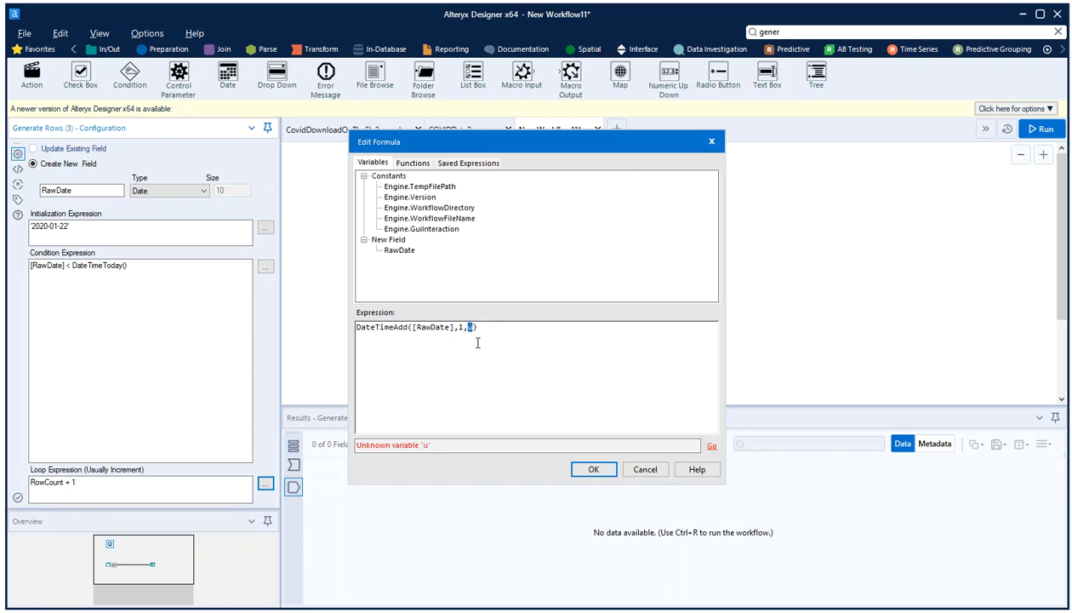
text('days')
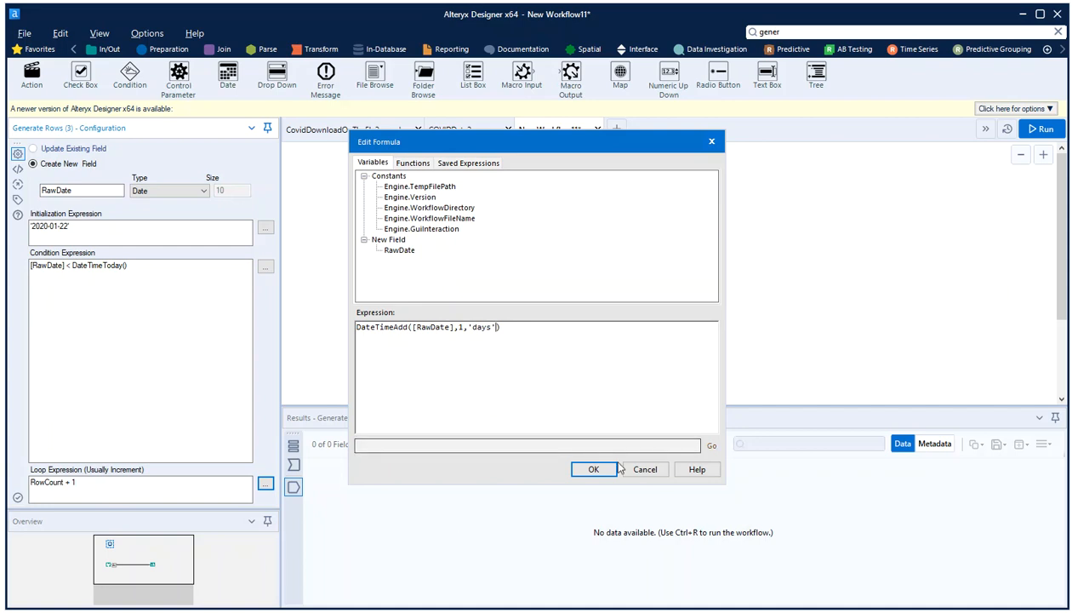
click(593, 468)
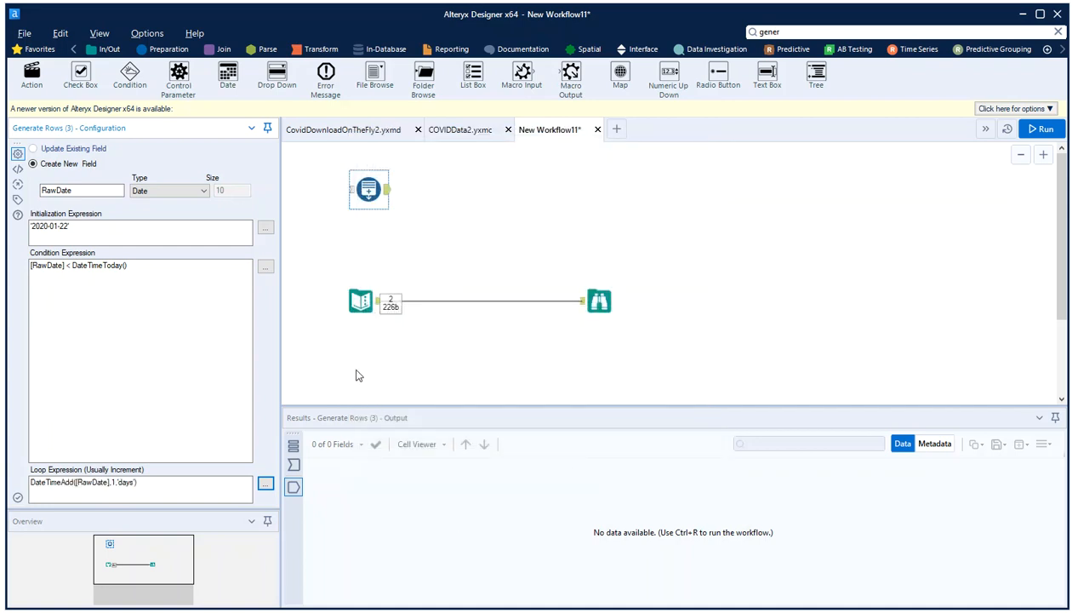
Attach a Browse tool to the Generate Rows output, place it above the existing Browse, and run the workflow
click(367, 190)
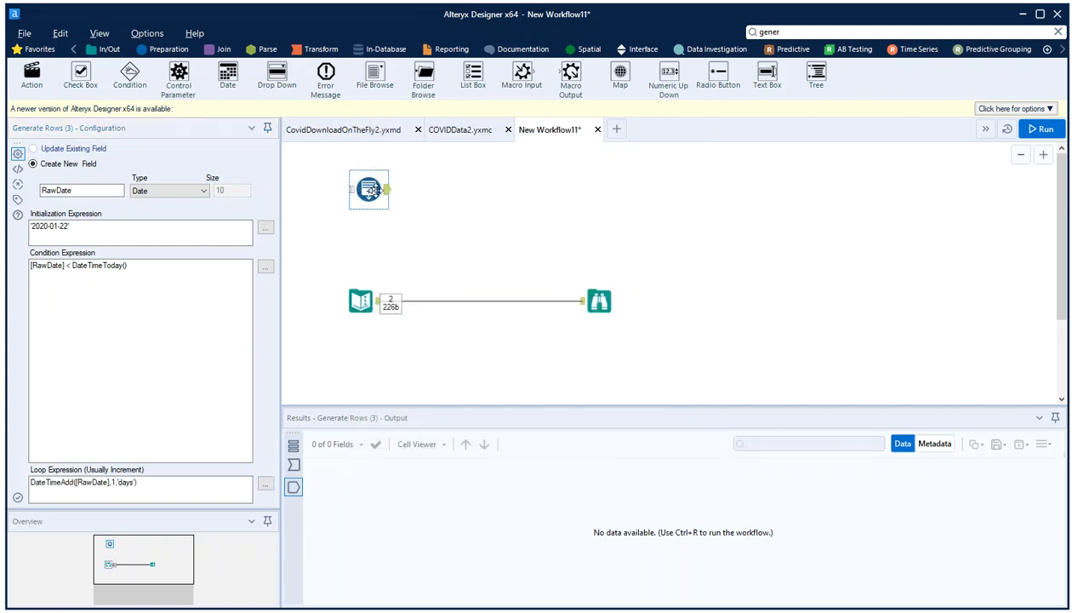
key(ctrl+shift+b)
drag(436, 188, 595, 195)
key(ctrl+r)
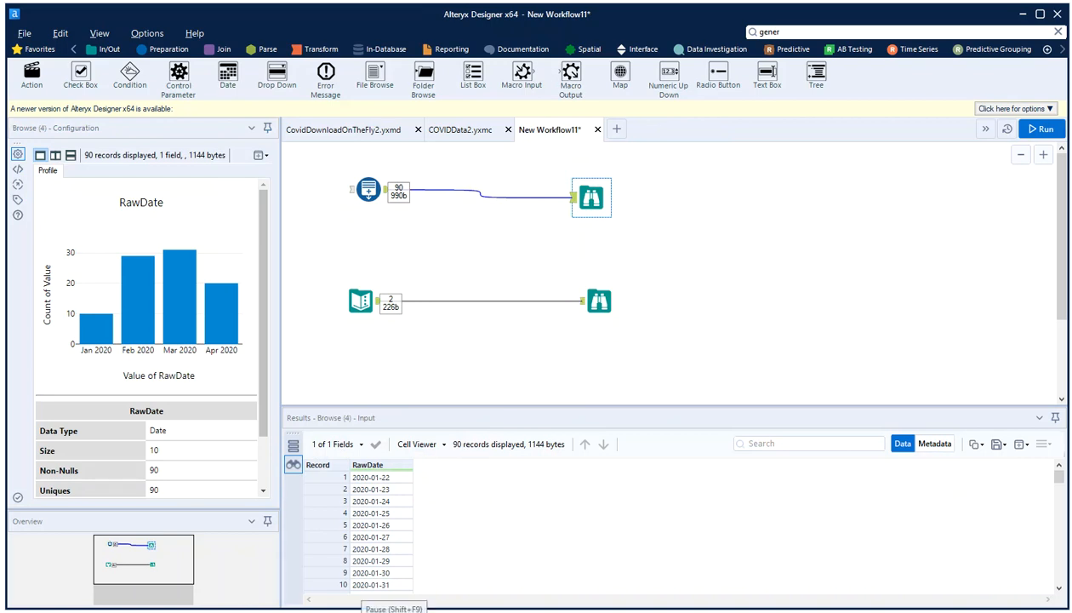
Find the Append Fields tool, insert it between Generate Rows and its Browse, and connect the Text Input to its source anchor
click(789, 29)
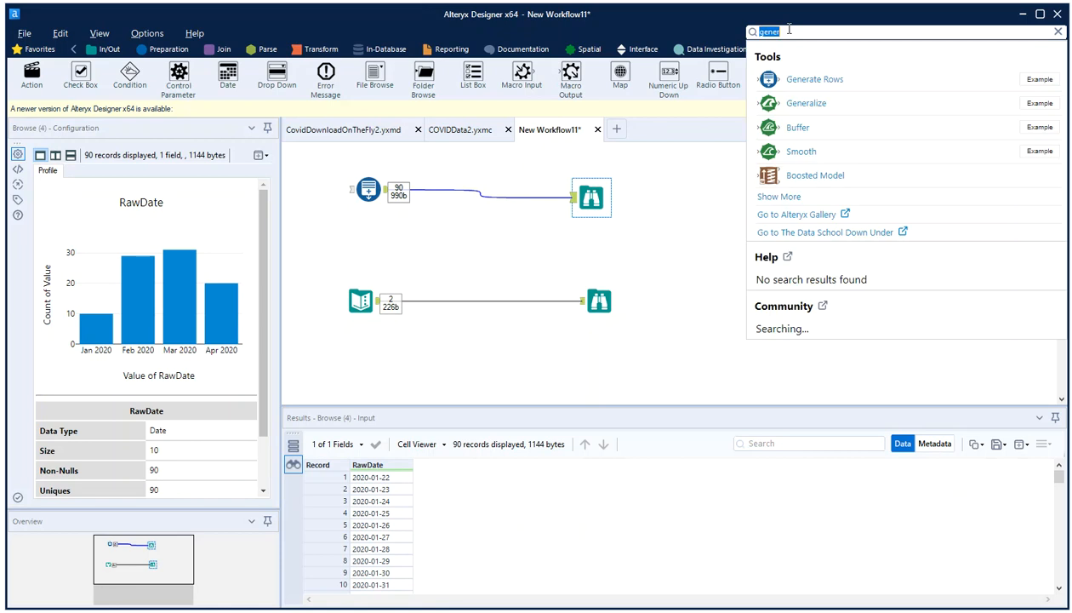
text(appen)
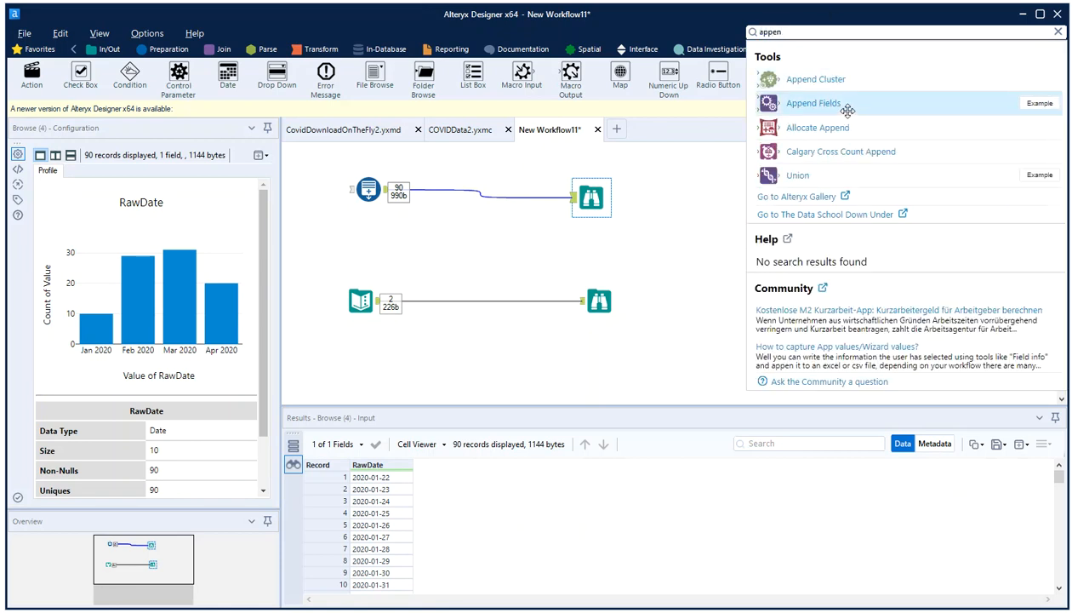
drag(798, 103, 496, 197)
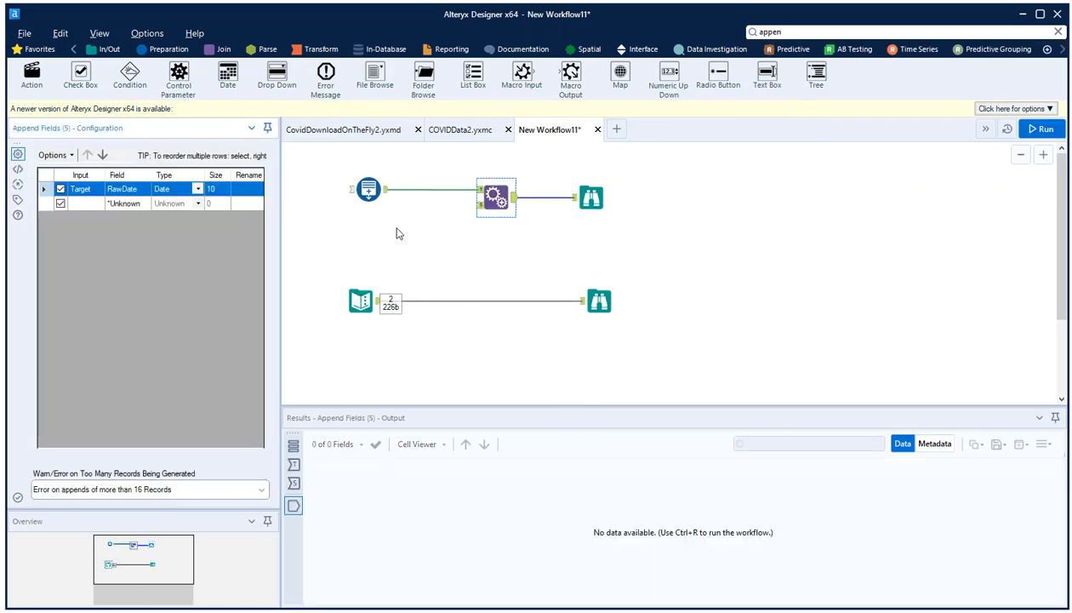
drag(379, 299, 495, 212)
Move the upper Browse farther from Append Fields, run the workflow and widen the URL Folder results column
drag(591, 199, 671, 199)
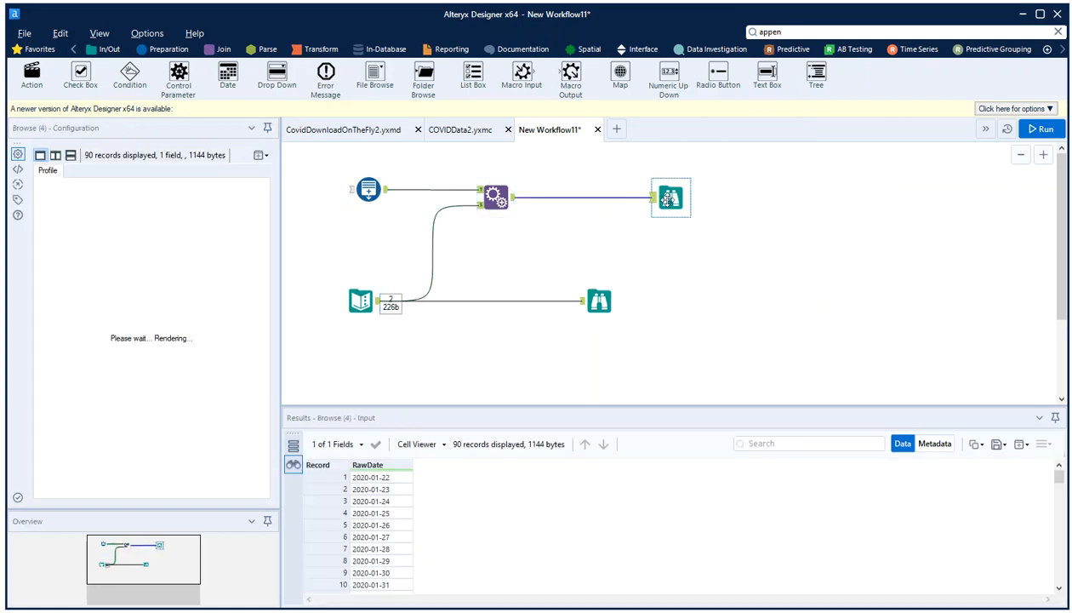
key(ctrl+r)
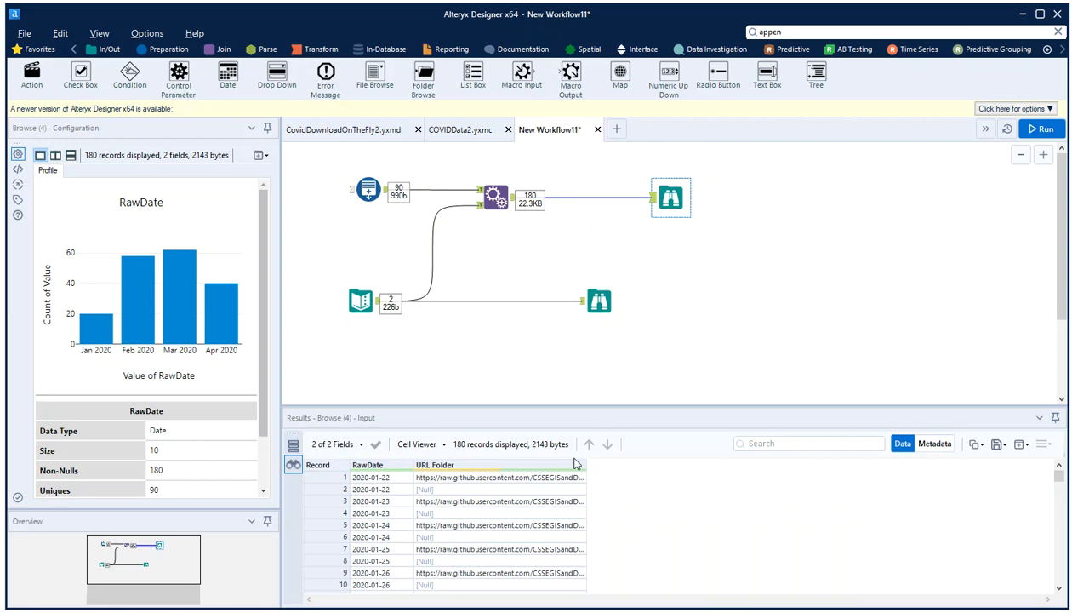
drag(587, 464, 737, 467)
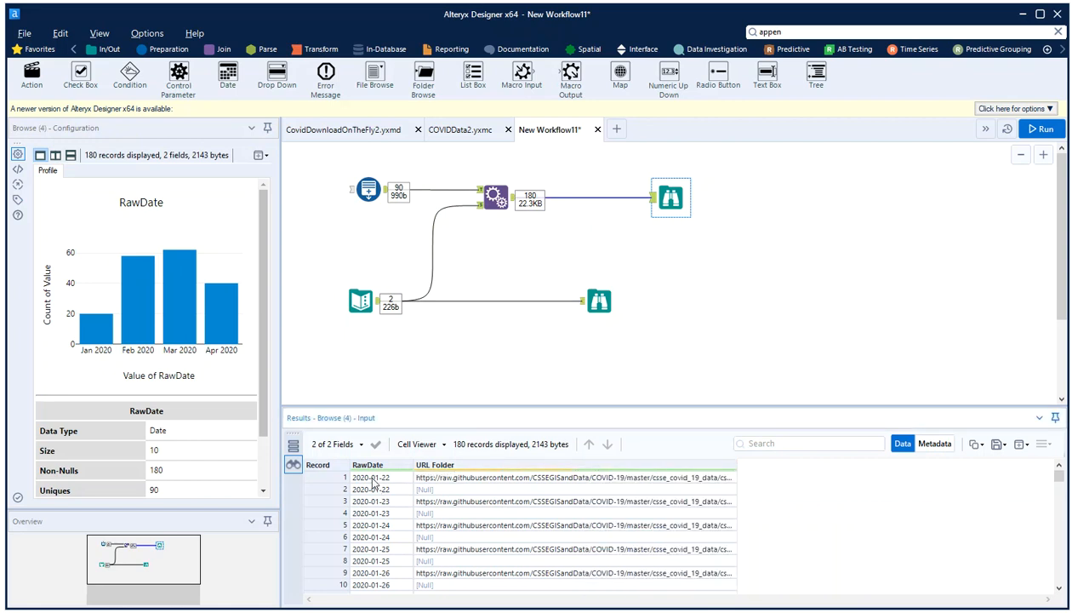
Delete the empty row 2 from the Text Input
click(362, 306)
click(43, 192)
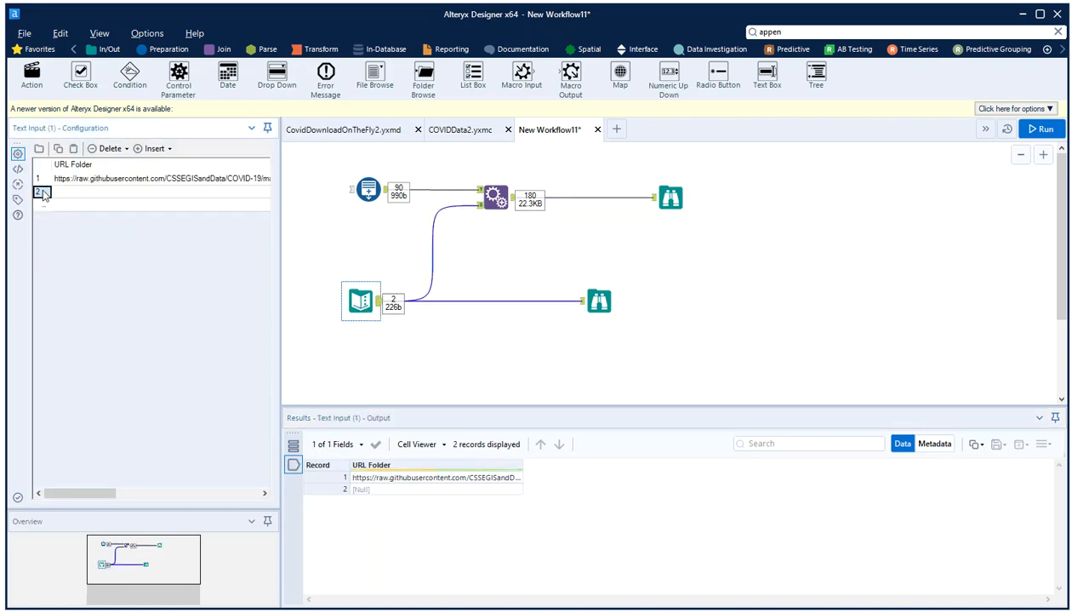
click(118, 150)
click(120, 178)
click(610, 364)
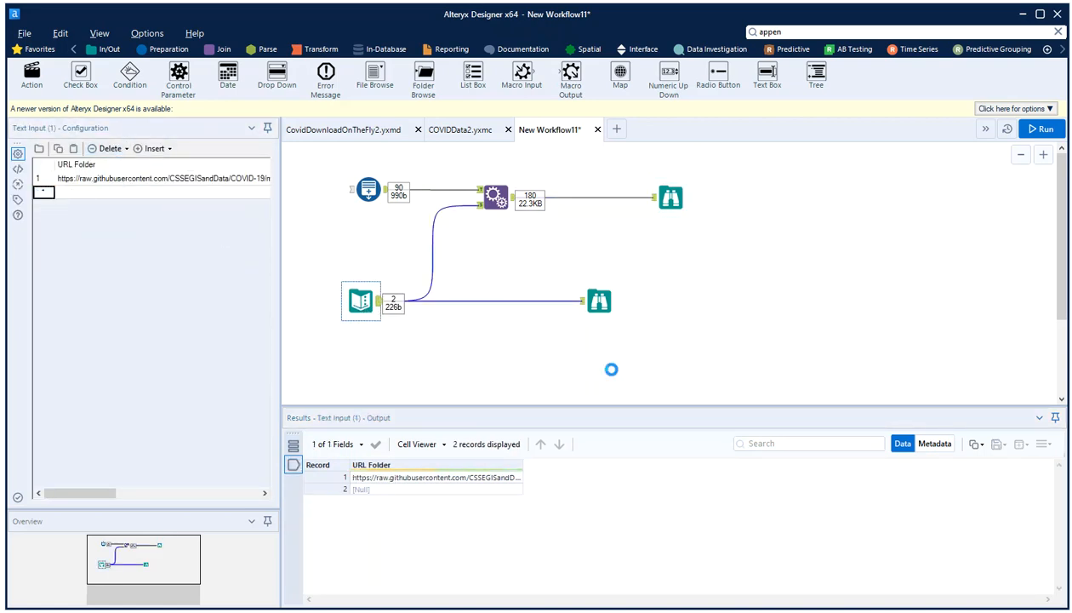
Rerun the workflow and examine the Append Fields output with the URL Folder column widened to show full addresses
key(ctrl+r)
click(496, 197)
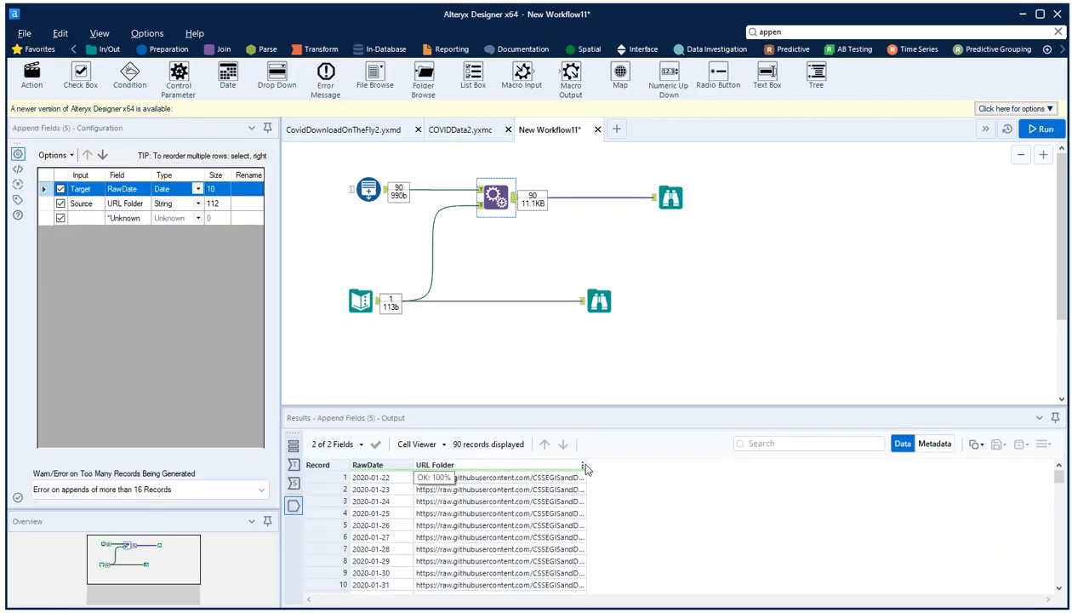
drag(585, 464, 828, 466)
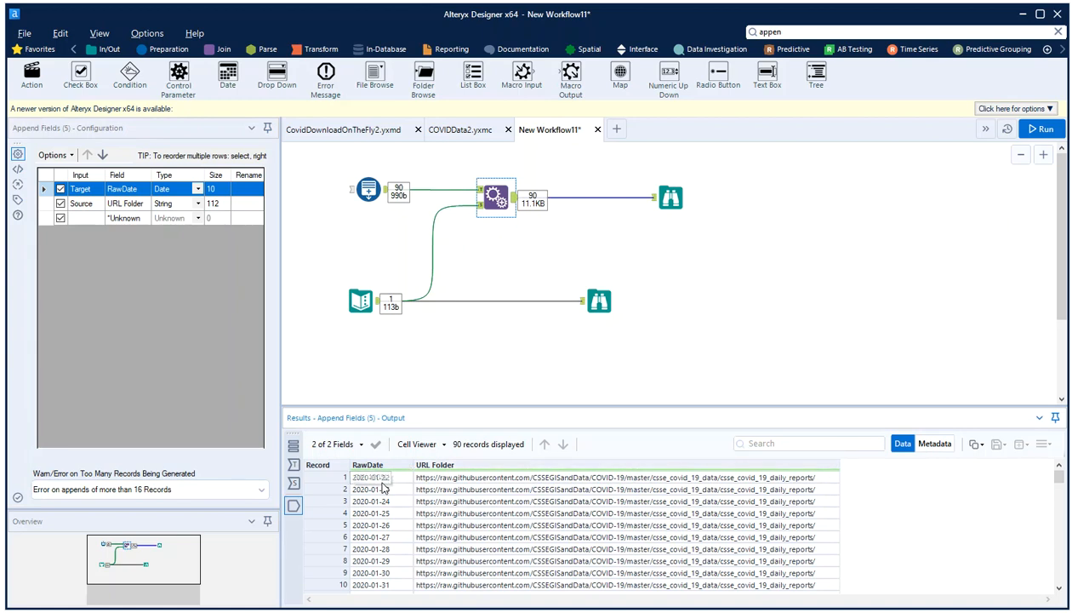
Insert a Formula tool between Append Fields and the Browse, and add a new output column named Filename
click(789, 33)
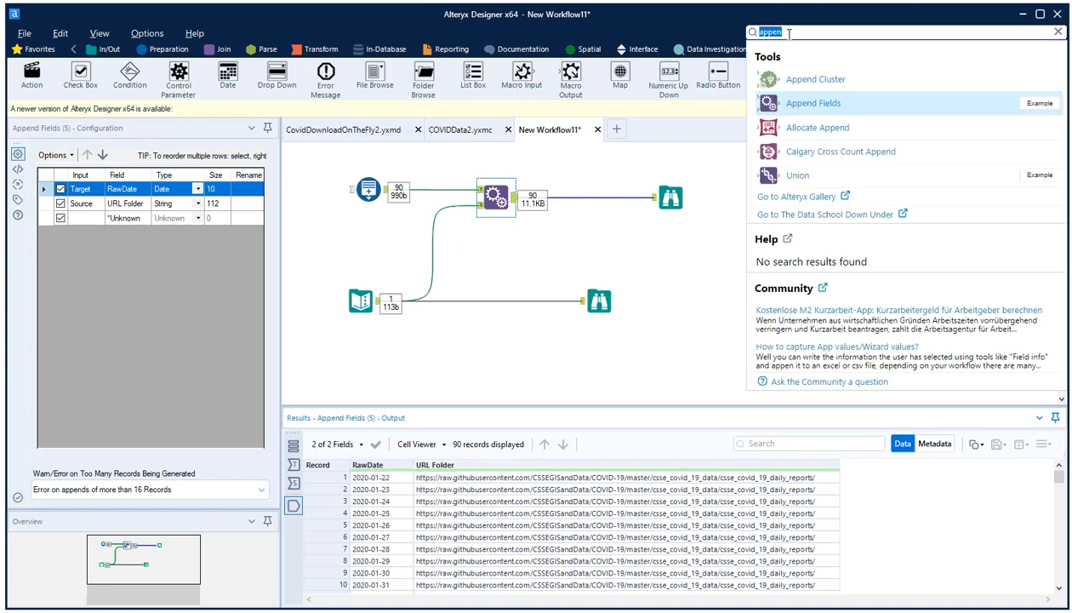
text(form)
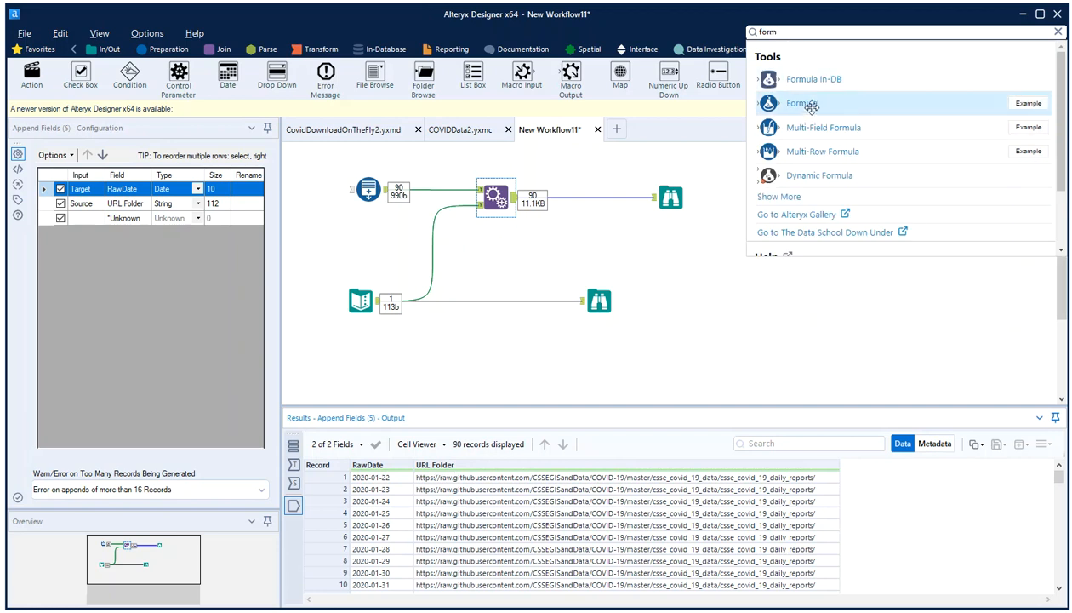
drag(807, 103, 583, 199)
click(94, 162)
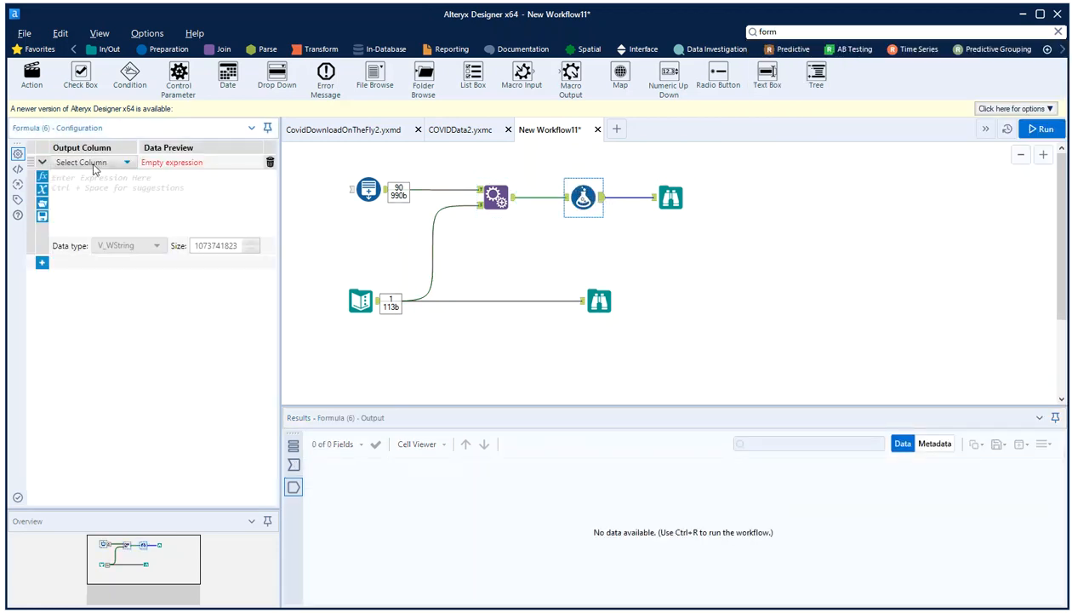
click(84, 171)
text(Fil)
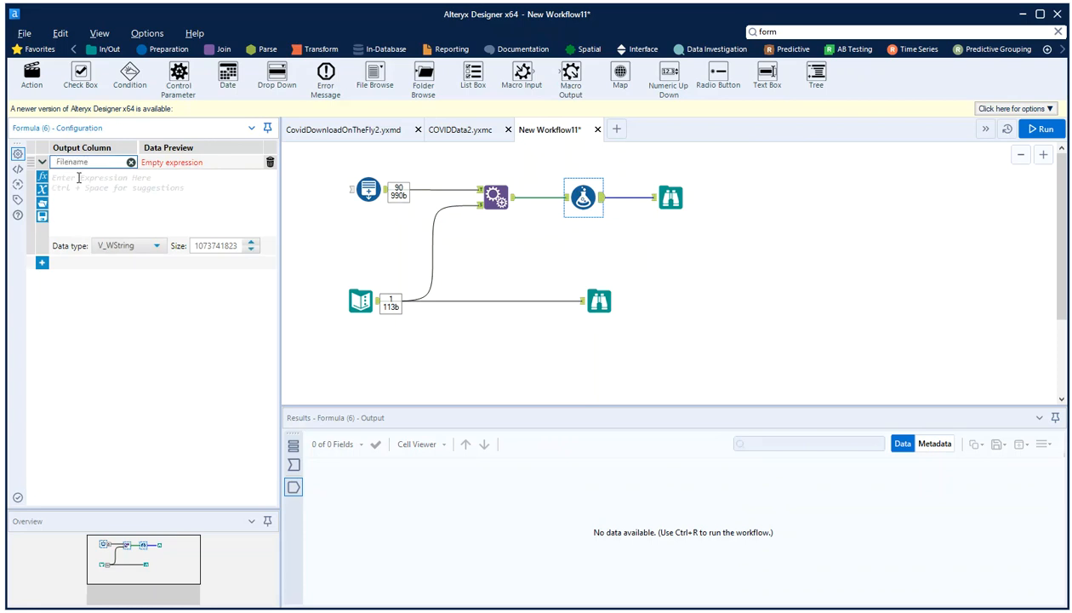
Set the Filename column's expression to [RawDate]+'.csv'
text(ename)
click(78, 178)
text(raw)
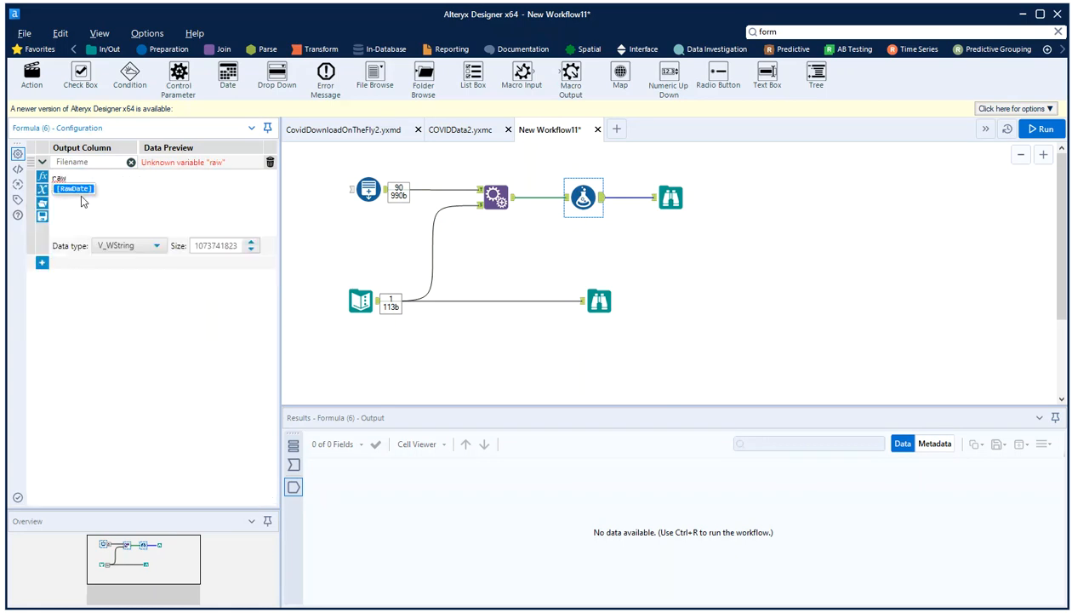
key(Return)
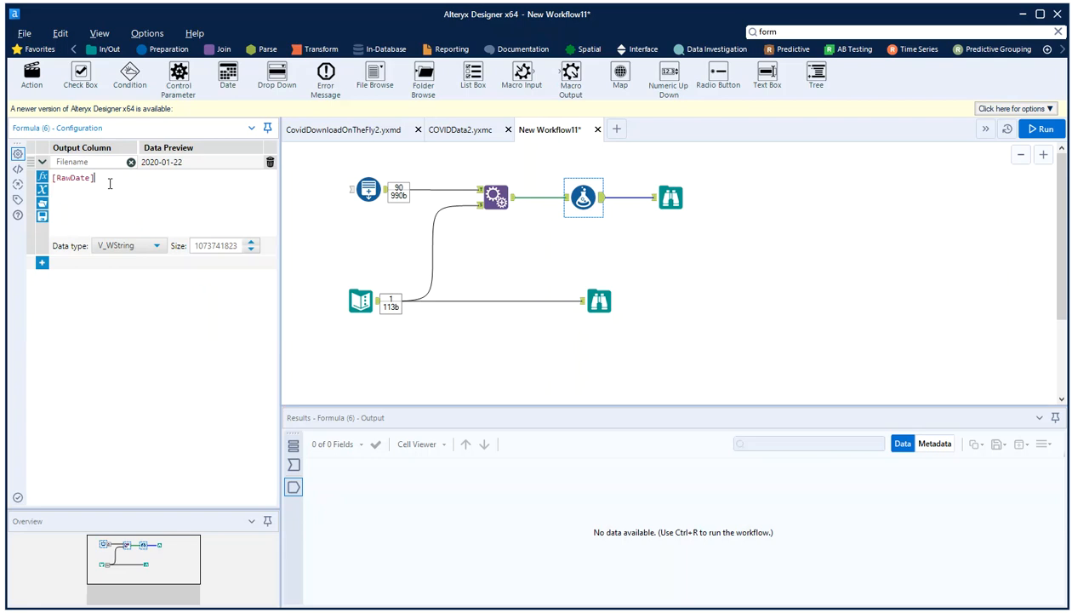
text(+'.csv')
Add a second output column named Filepath with the expression [URL Folder] + [Filename]
click(42, 265)
click(69, 266)
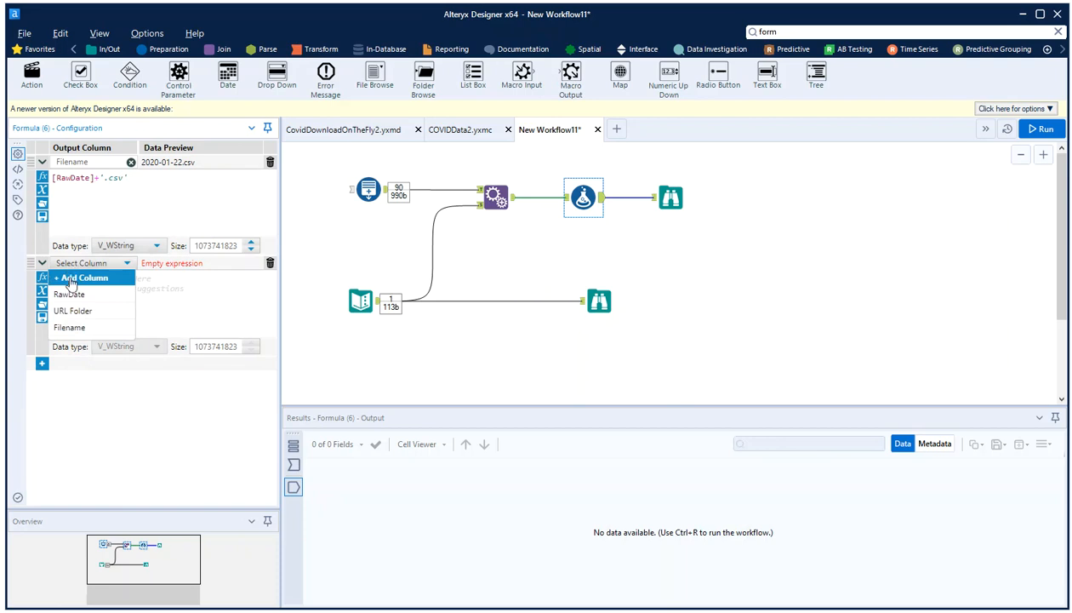
click(74, 279)
text(Filepath)
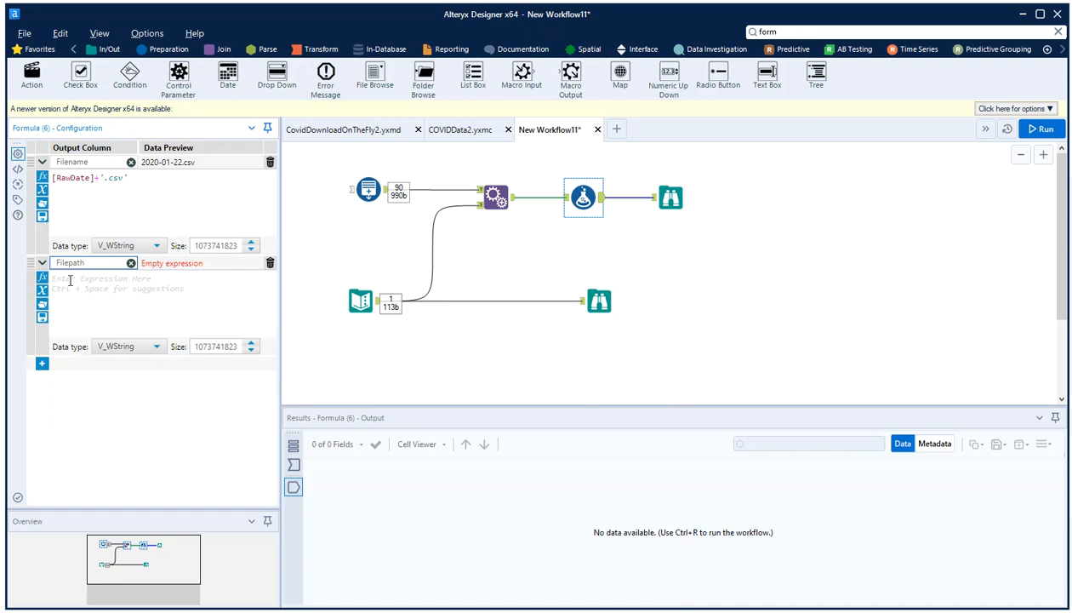
click(70, 280)
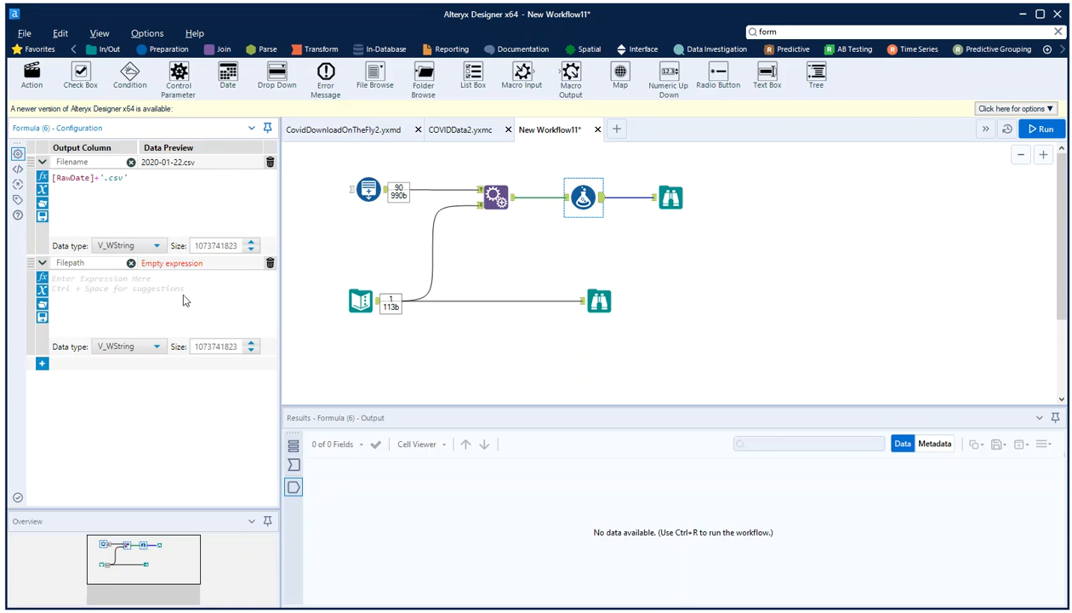
click(42, 294)
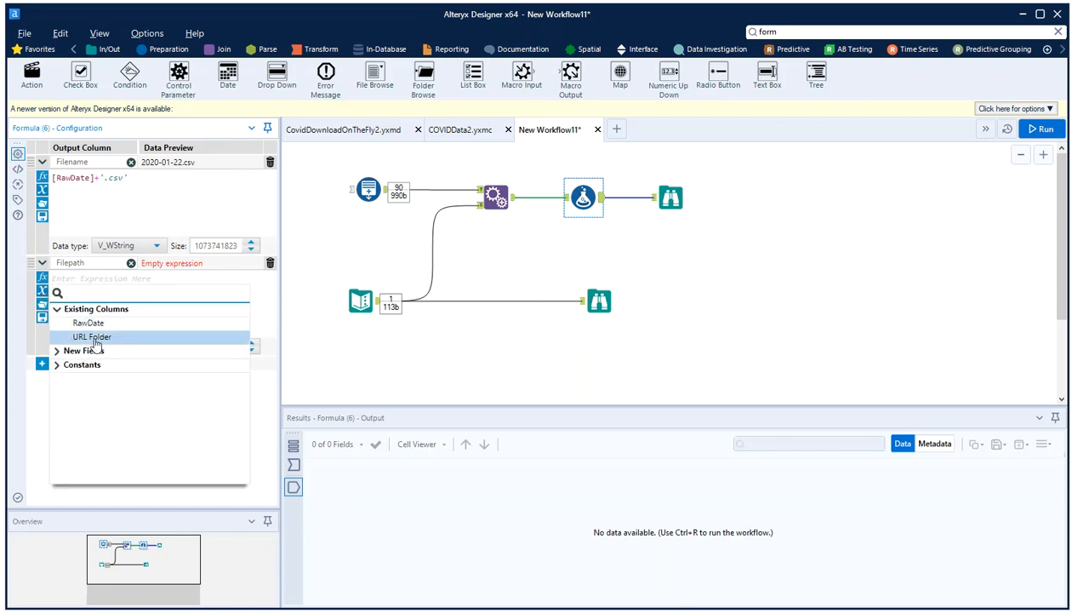
click(68, 338)
key(Return)
text(+ file)
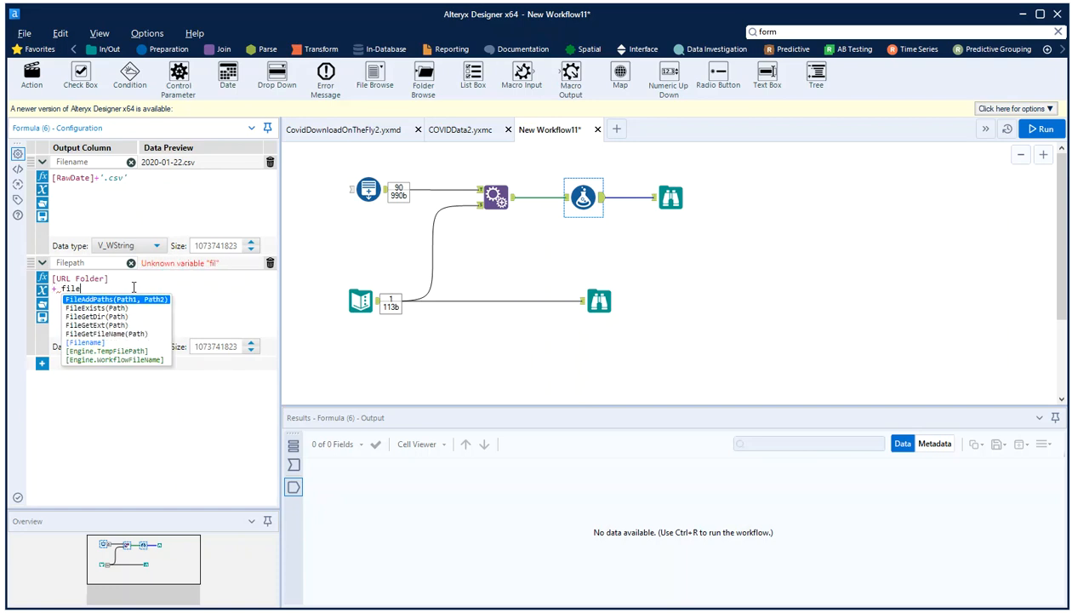
click(89, 342)
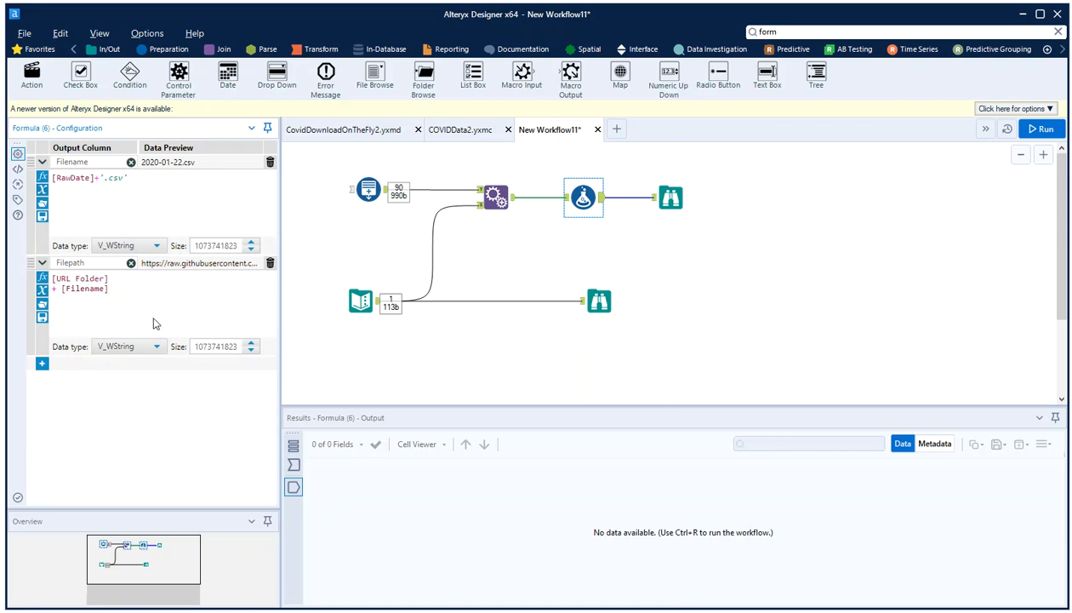
Add a third output column named Savelocation with the expression 'c:\\00tempc\' + [Filename]
click(42, 364)
click(51, 365)
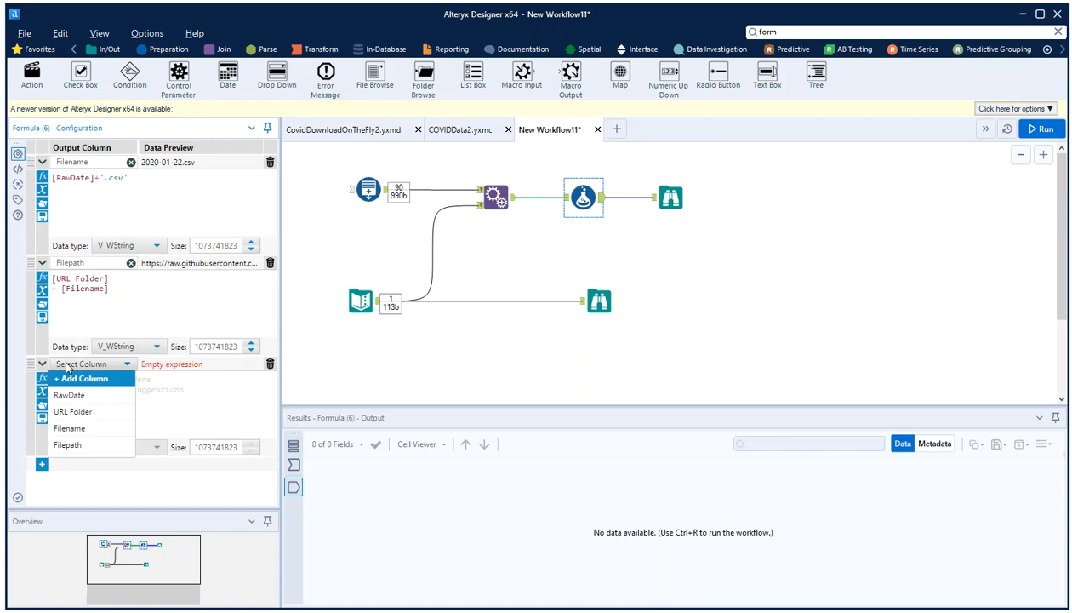
click(78, 378)
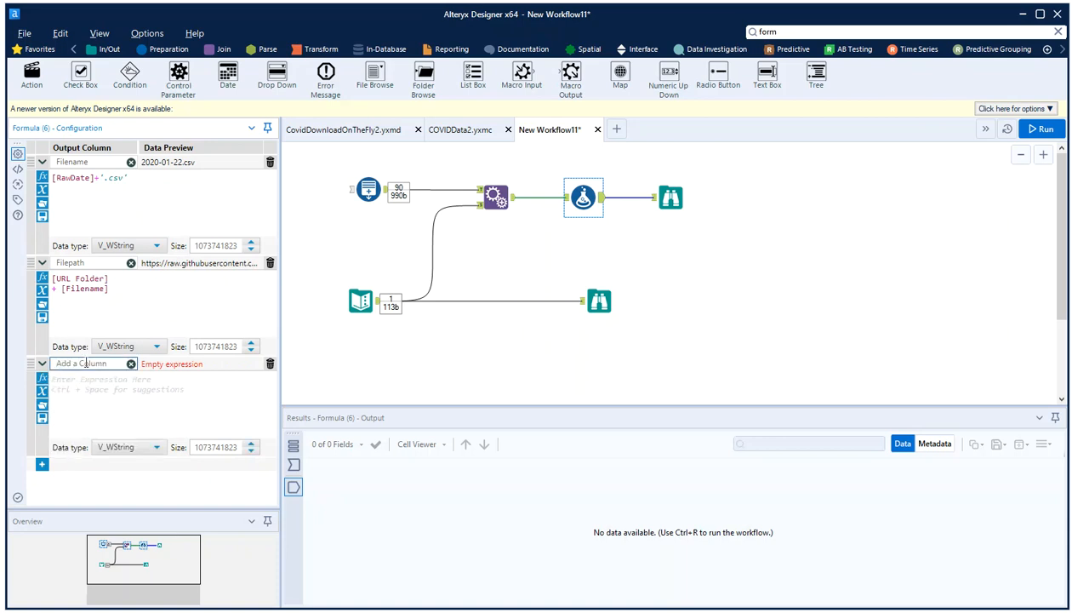
text(Savelocation)
click(75, 378)
text('c:)
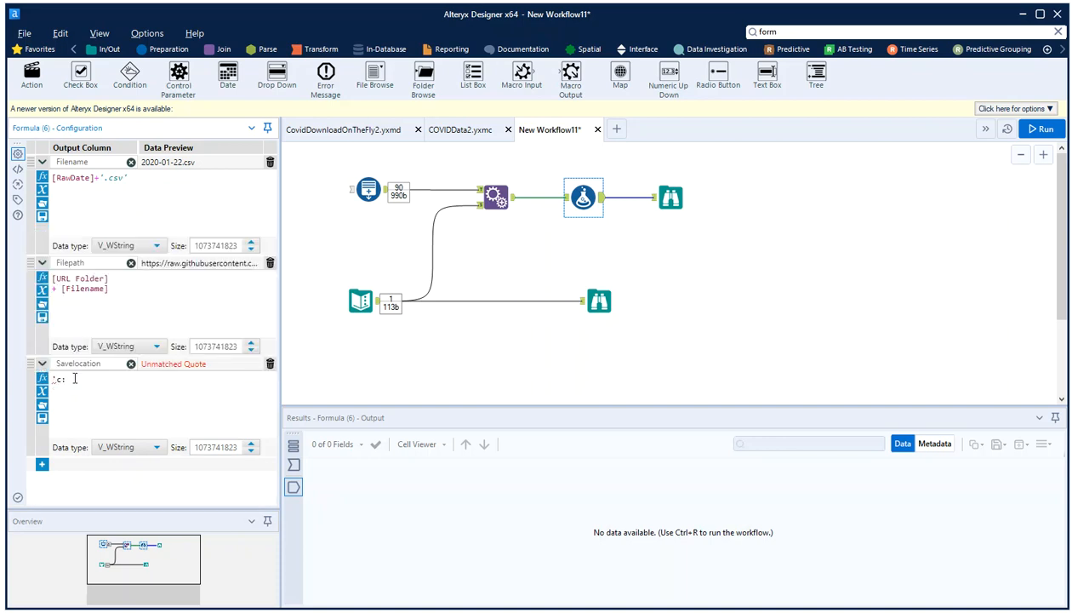
text(\)
text(Do)
text(0tempc\' )
text(+ )
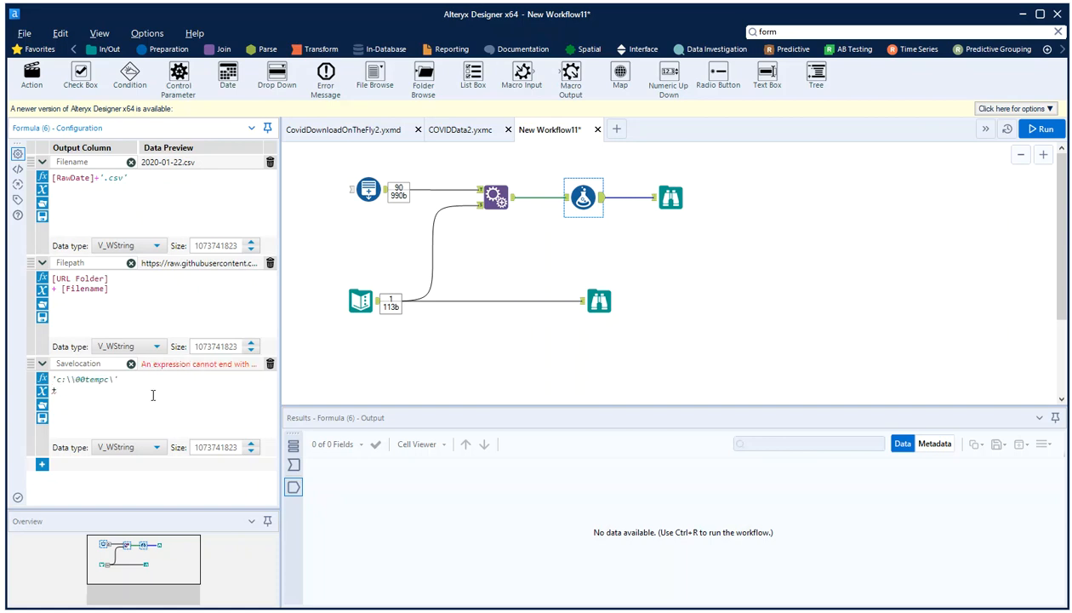
text(file)
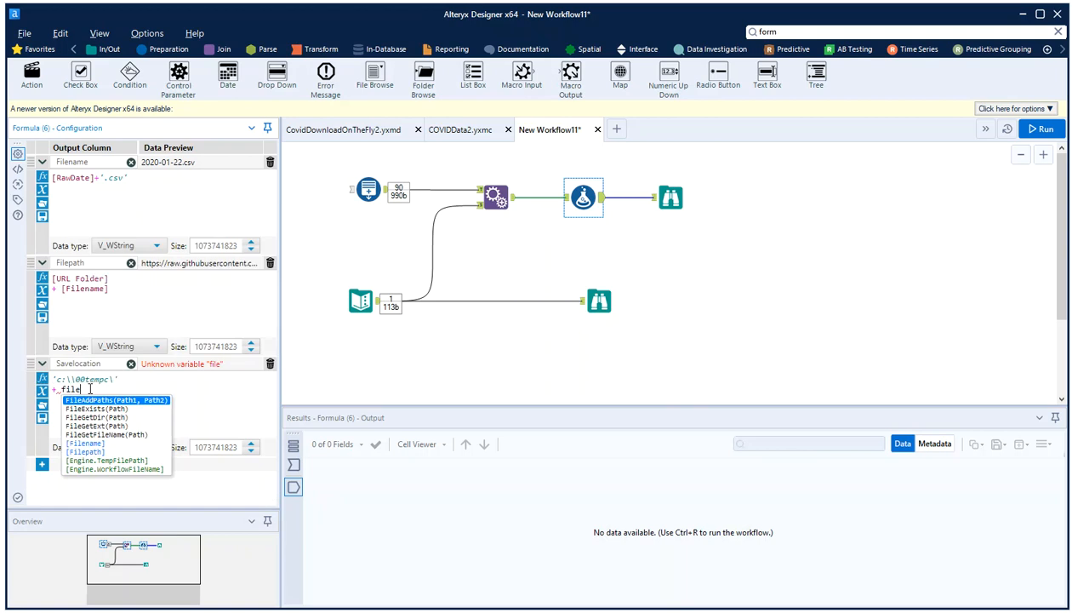
click(100, 444)
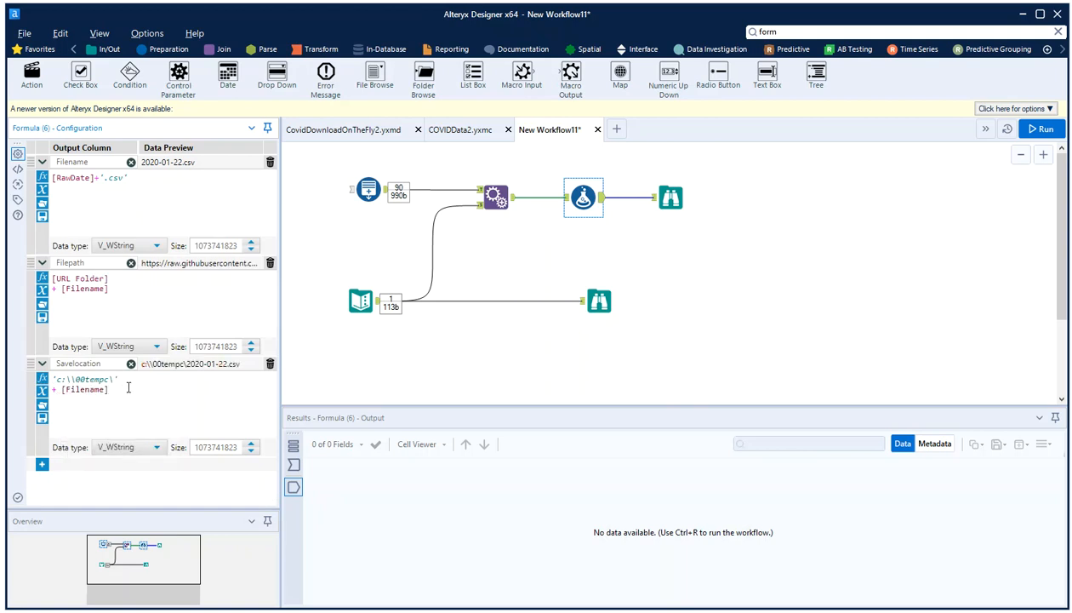
Run the workflow and examine the upper Browse results with the Filepath column widened
click(371, 366)
key(ctrl+r)
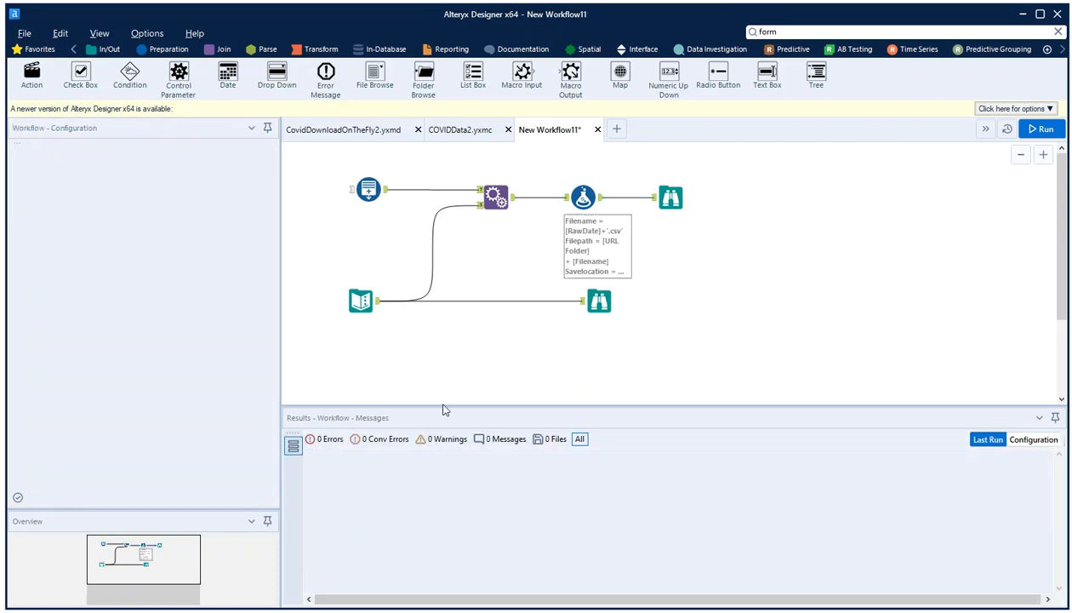
click(671, 198)
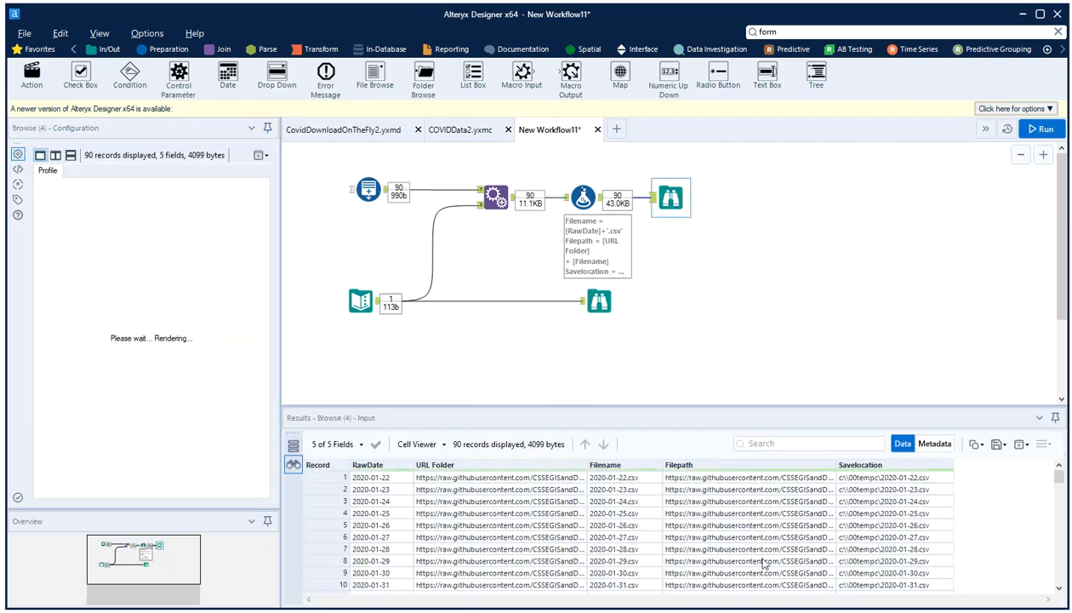
drag(836, 464, 1020, 469)
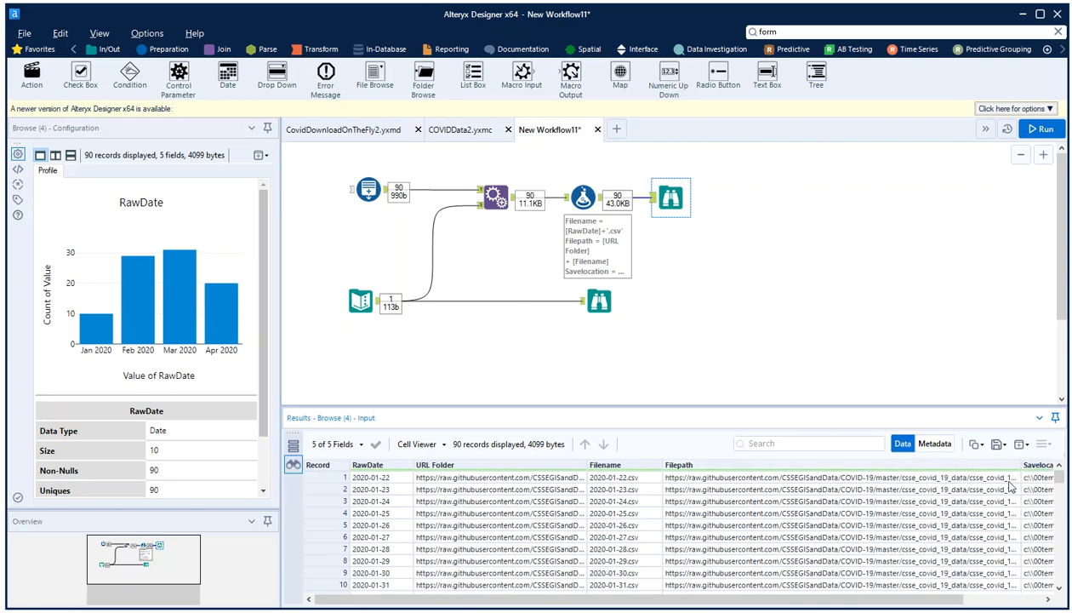
drag(878, 595, 955, 595)
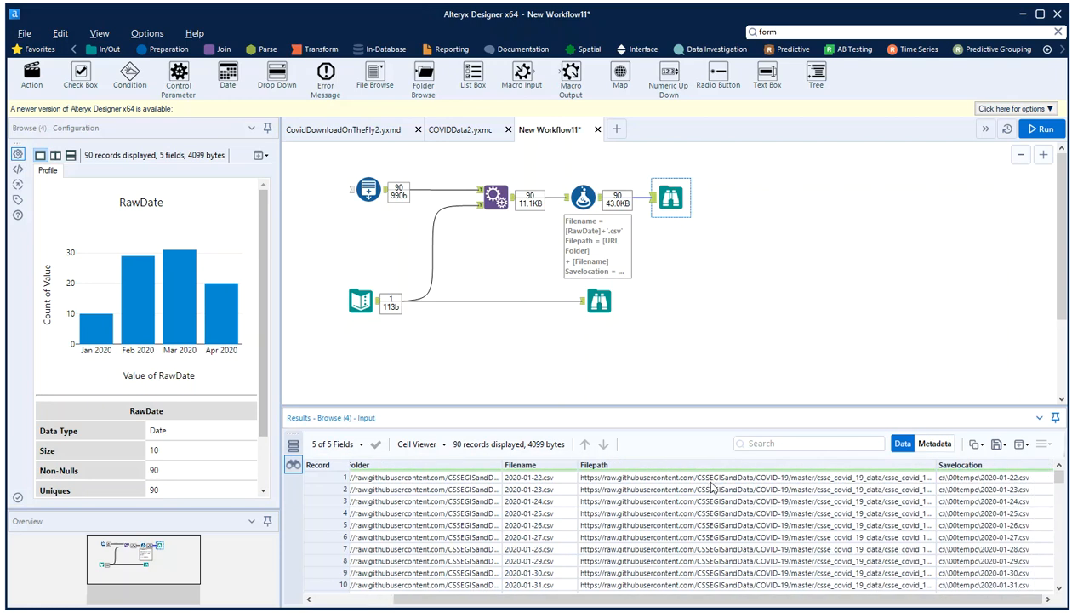
Copy the first record's full Filepath address and open it in a new Chrome tab to test it
click(666, 476)
drag(767, 476, 296, 477)
key(ctrl+c)
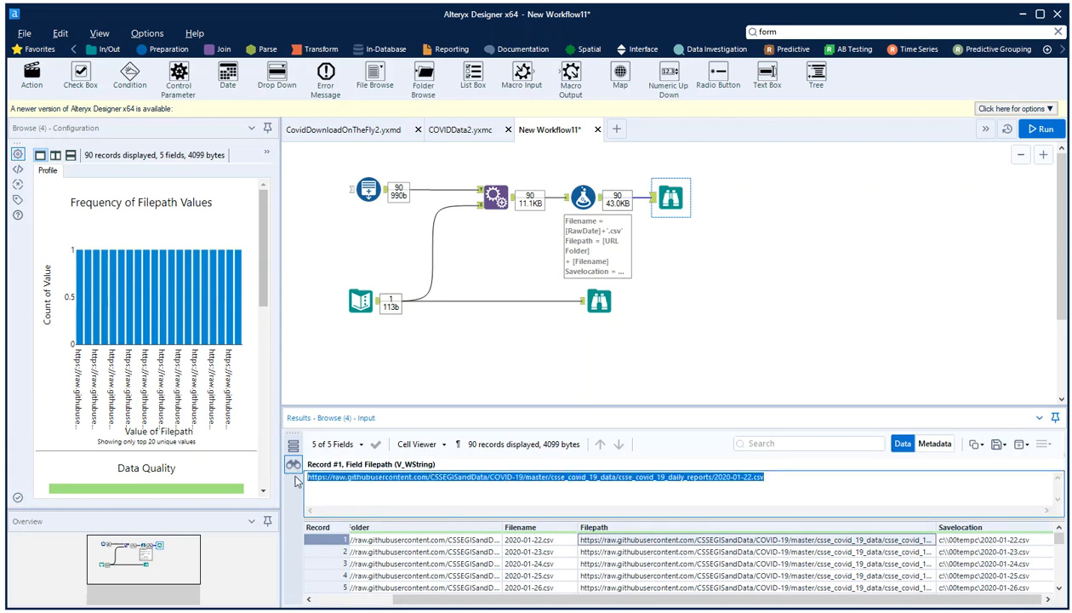
key(alt+Tab)
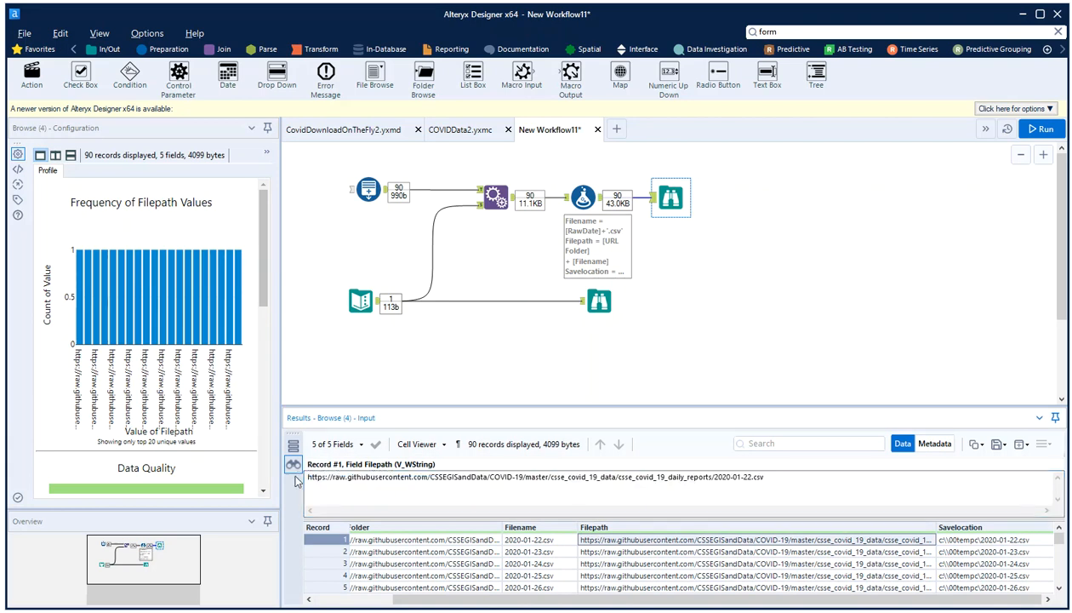
click(368, 33)
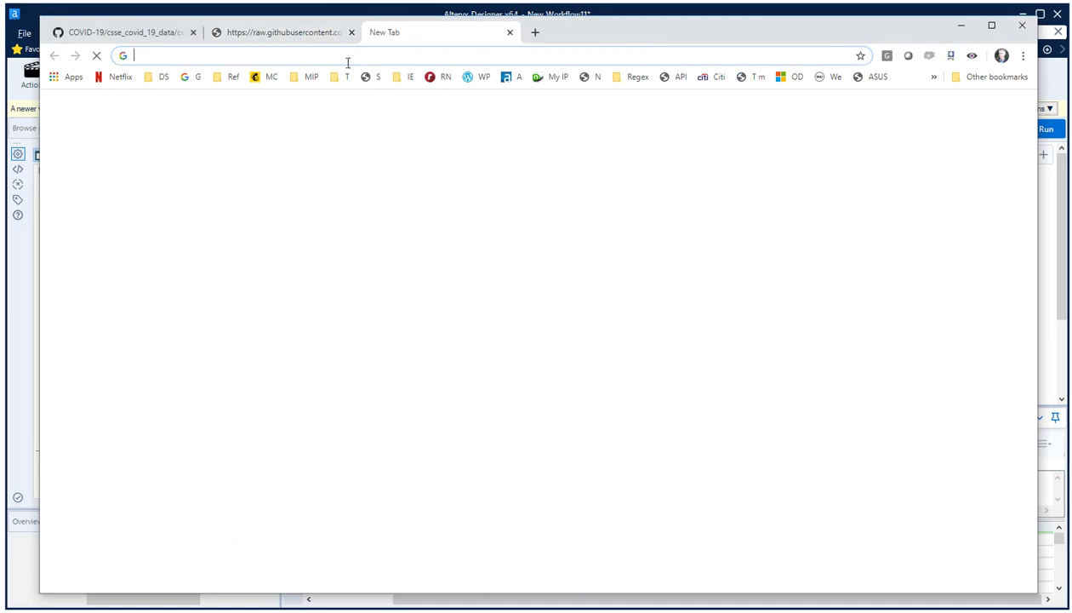
key(ctrl+v)
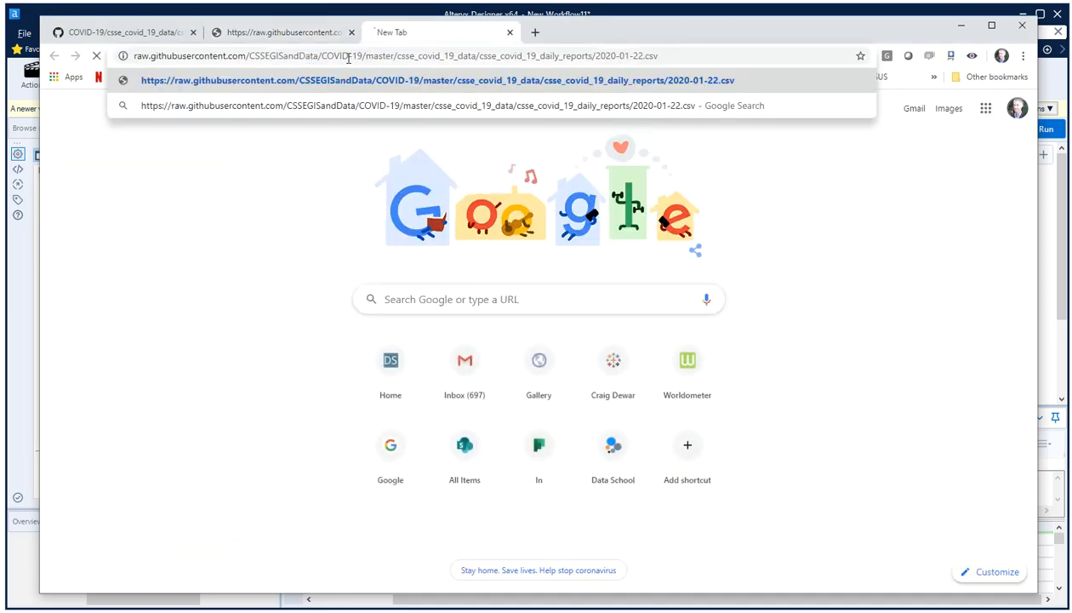
key(Return)
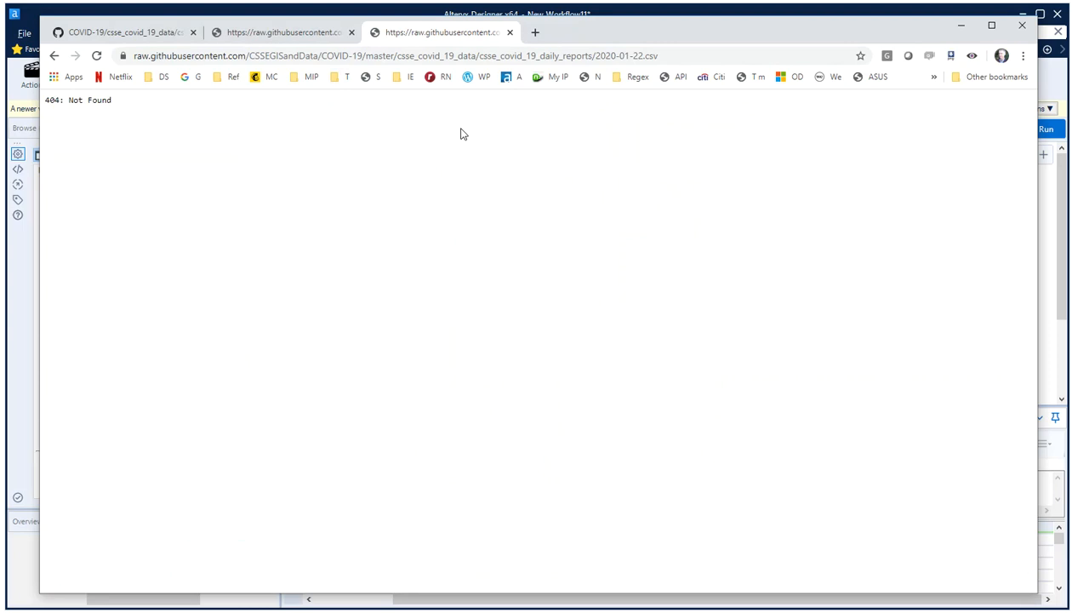
Check the date format in the working raw CSV tab's address, and return to Alteryx Designer
click(385, 611)
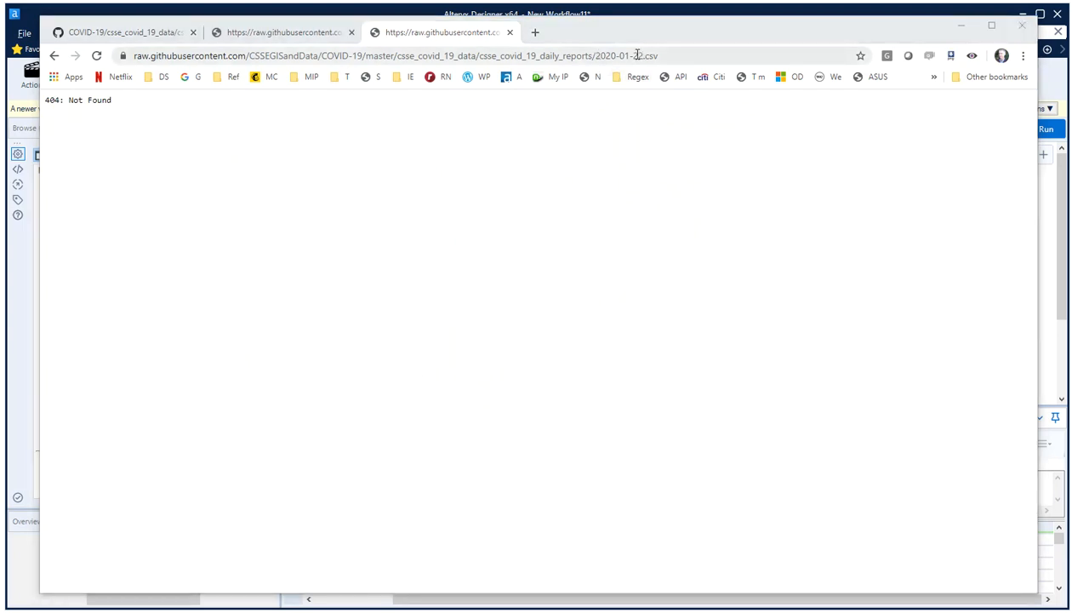
click(274, 33)
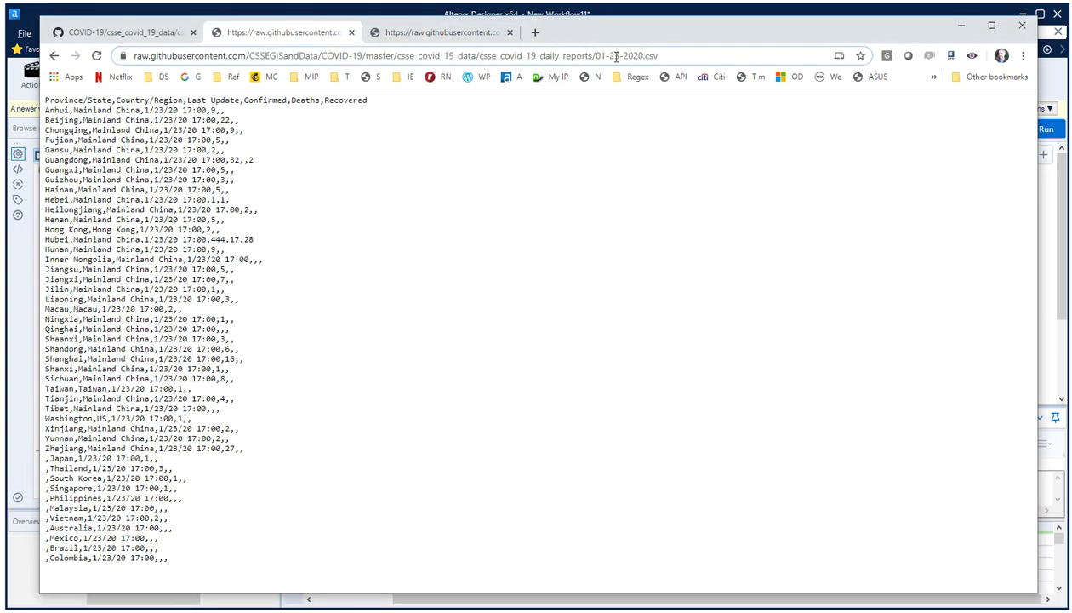
key(alt+Tab)
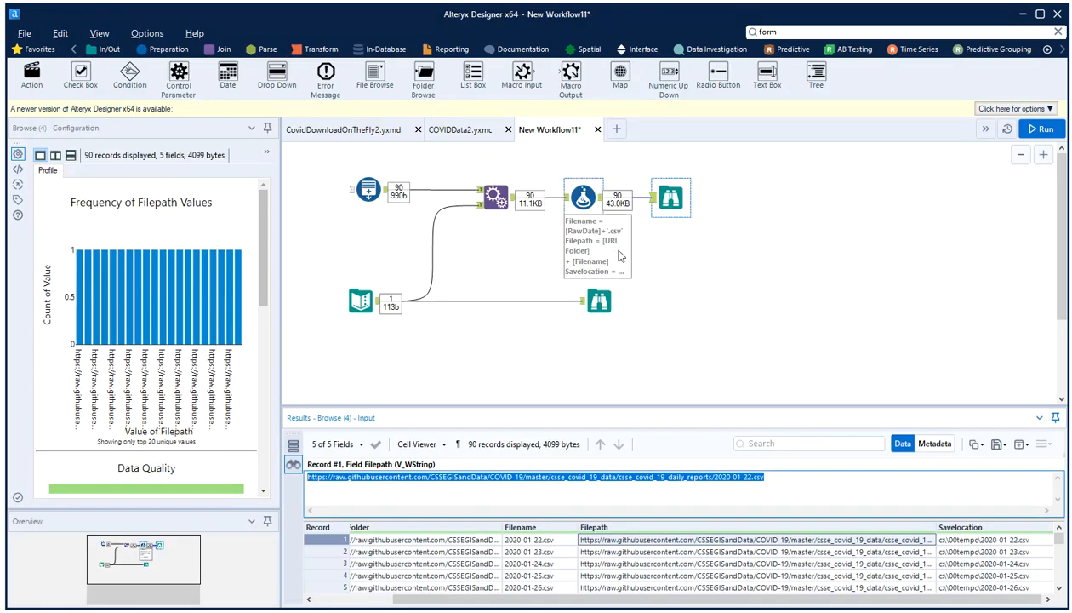
Find the DateTime tool and insert it on the connection between Generate Rows and Append Fields
click(790, 33)
text(fil)
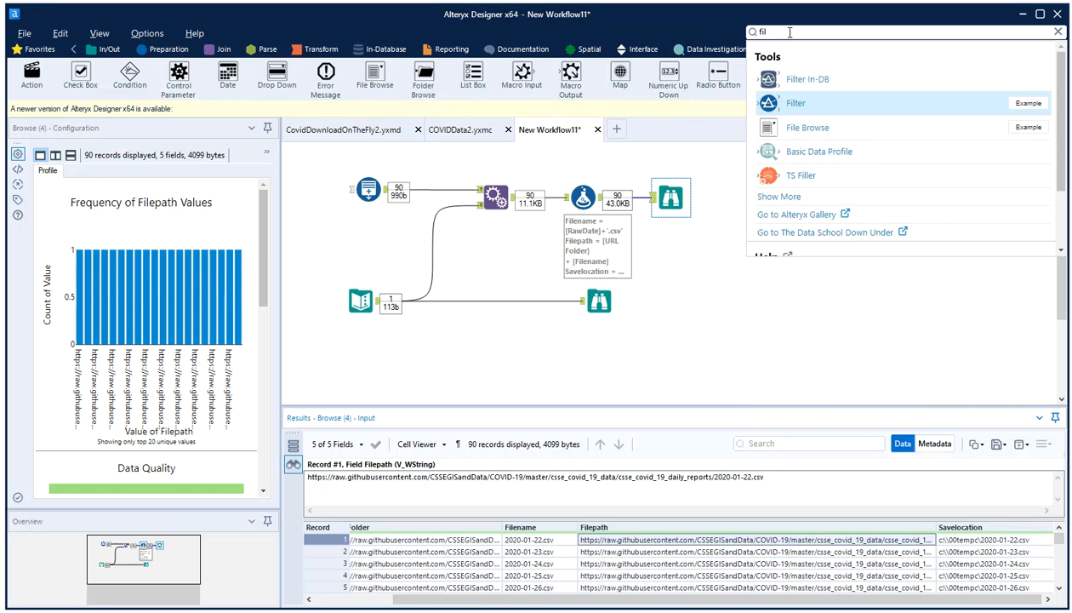
key(BackSpace)
key(BackSpace)
key(BackSpace)
text(date)
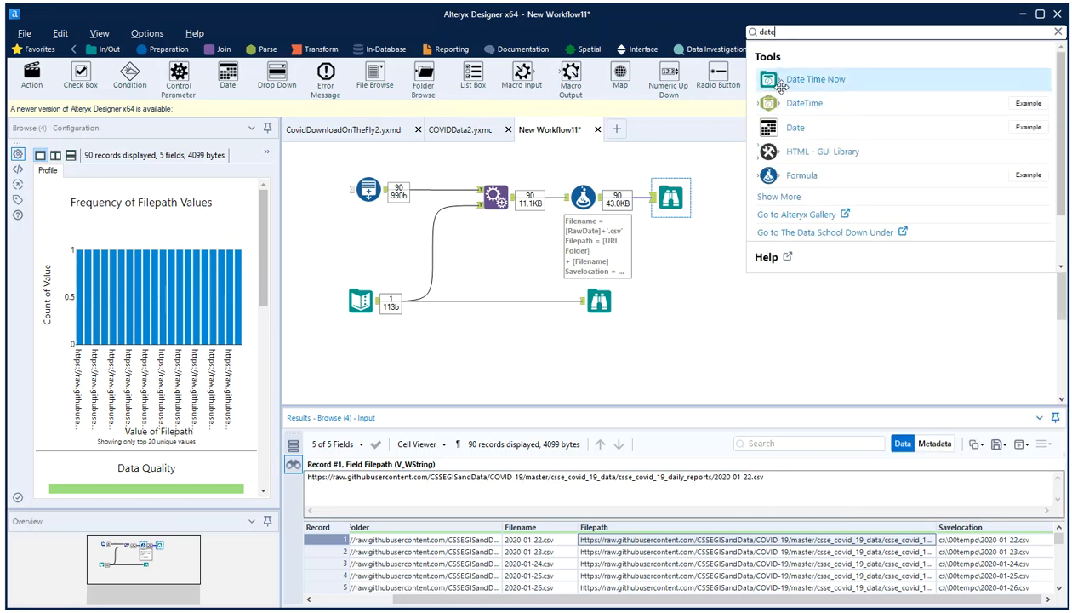
drag(801, 103, 439, 189)
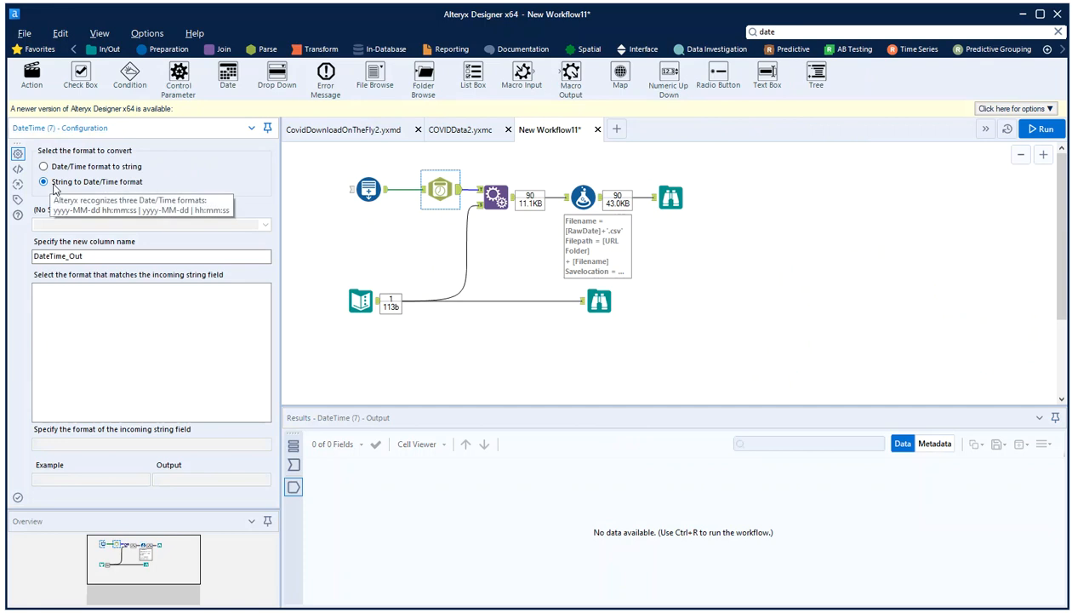
Configure the DateTime tool to convert RawDate to a string in MM-dd-yyyy format, in a new column named FileDate
click(43, 168)
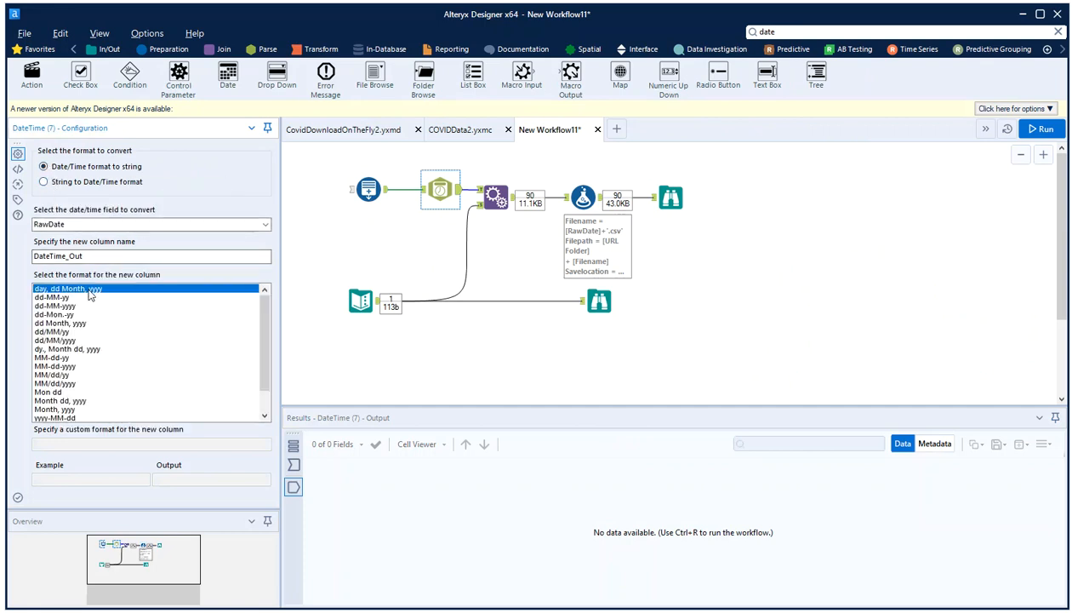
click(54, 366)
drag(85, 256, 20, 248)
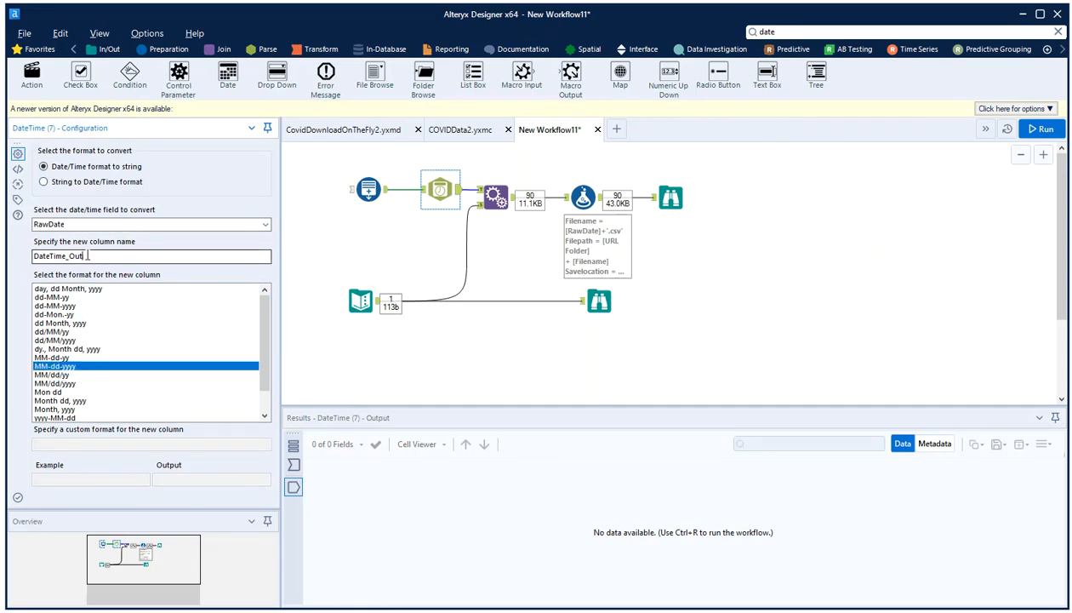
text(FileD)
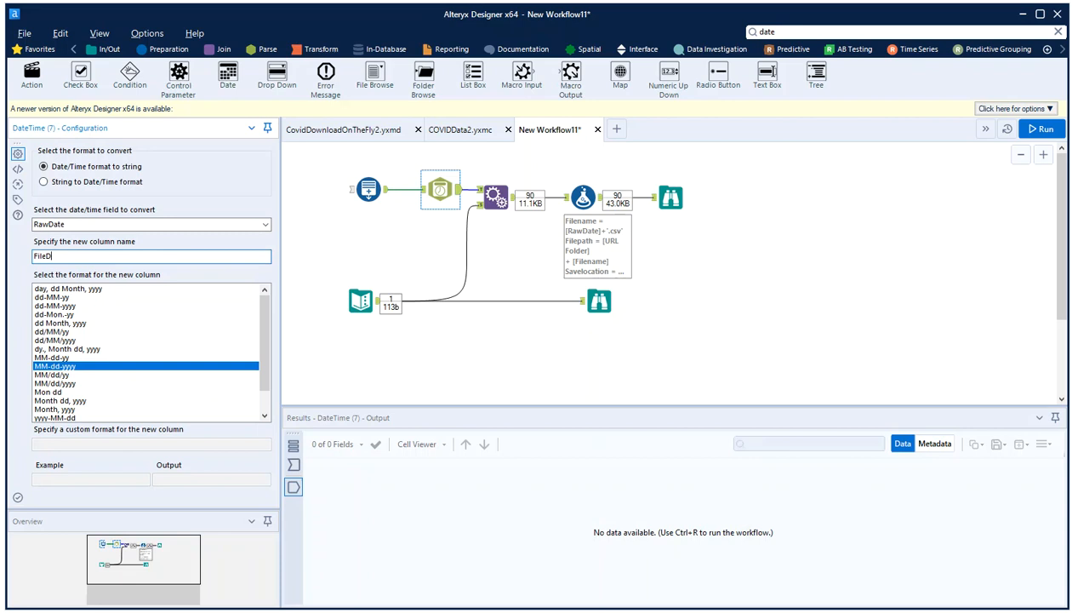
click(371, 358)
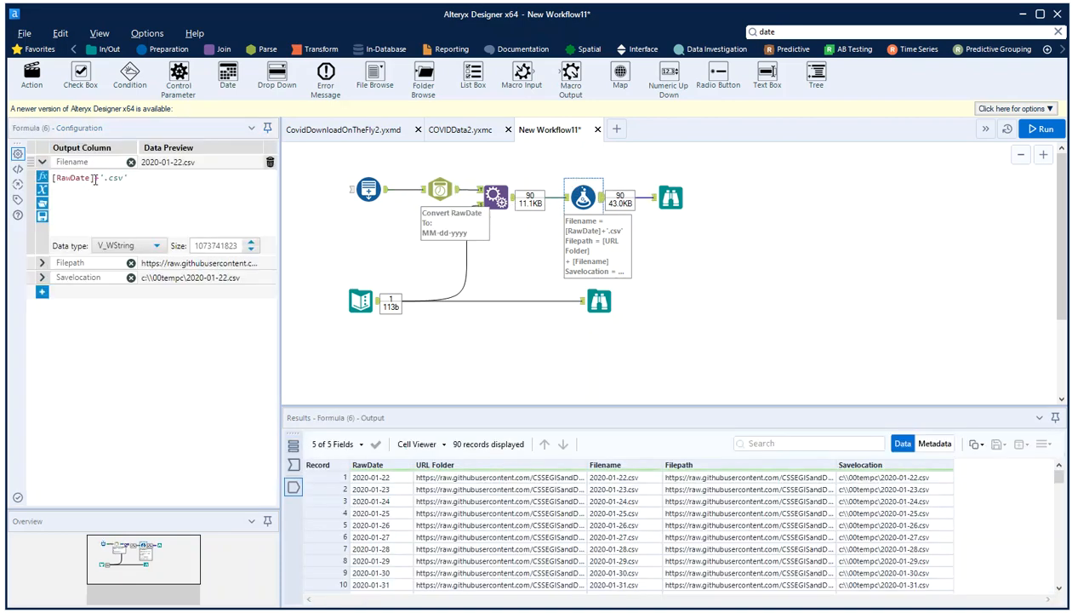
Replace [RawDate] with [FileDate] in the Formula tool's Filename expression
double_click(95, 180)
text(file)
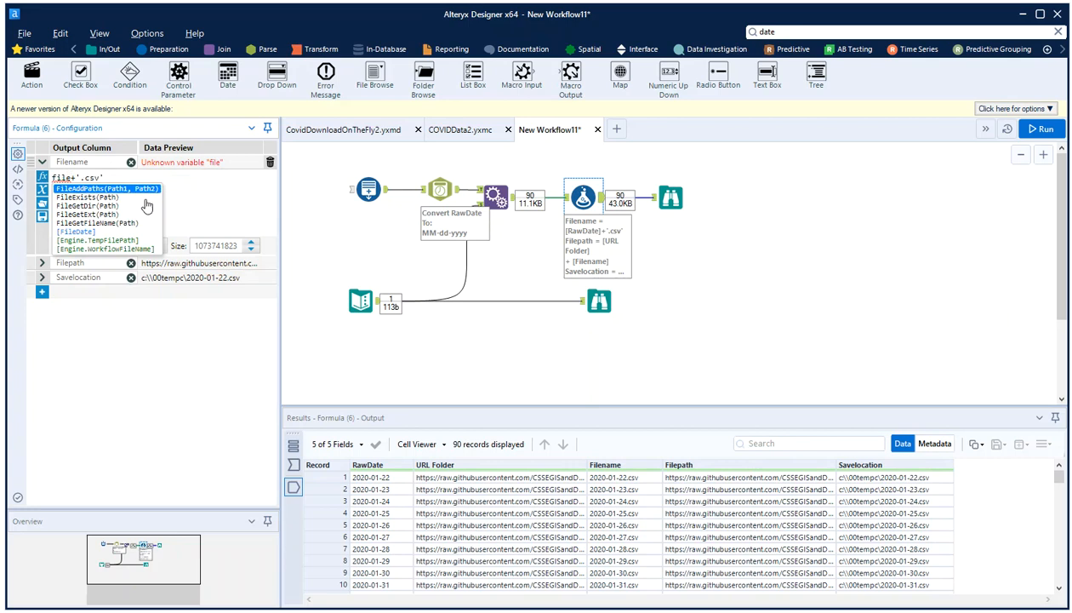
click(109, 232)
click(696, 266)
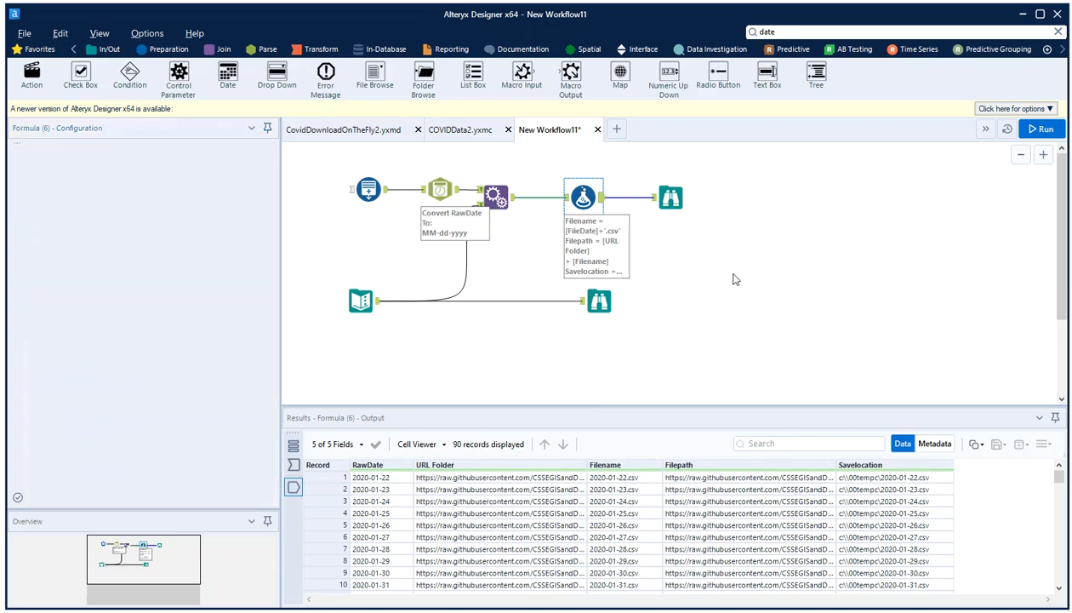
Run the workflow and copy the first record's full Filepath URL from the Formula tool's Browse results
key(ctrl+r)
click(671, 202)
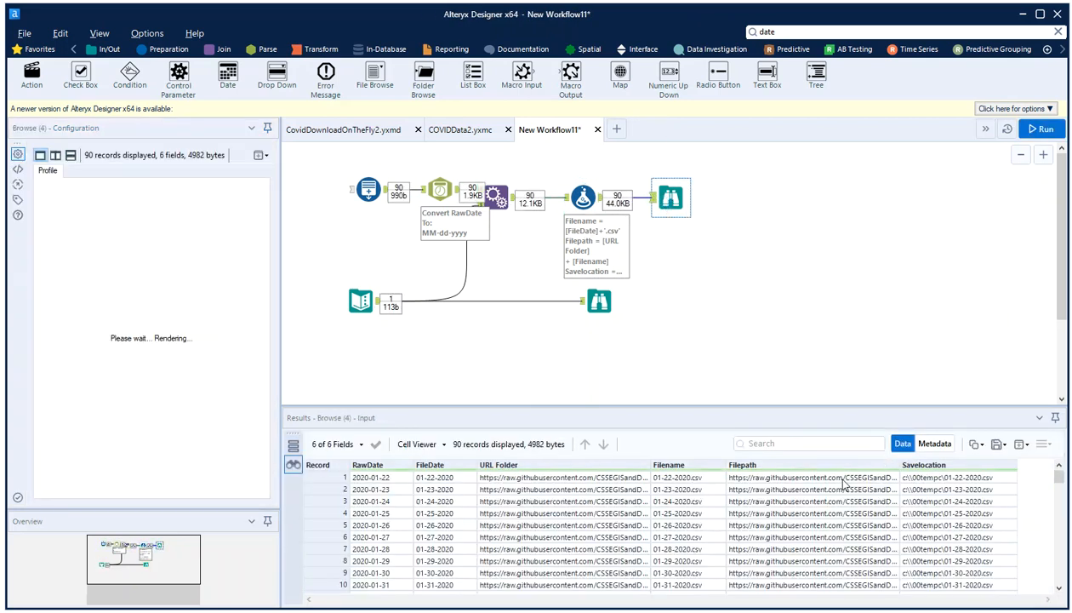
click(844, 478)
drag(766, 475, 272, 476)
key(ctrl+c)
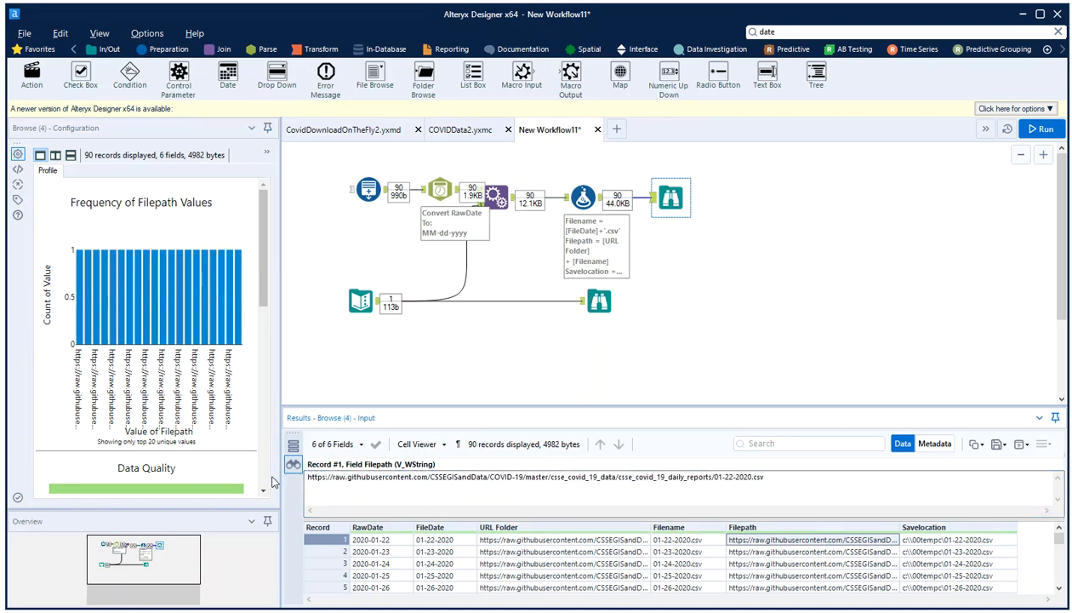
Switch to Chrome, load the copied Filepath URL in the third tab to test it, and return to Alteryx Designer
key(alt+Tab)
drag(681, 56, 110, 60)
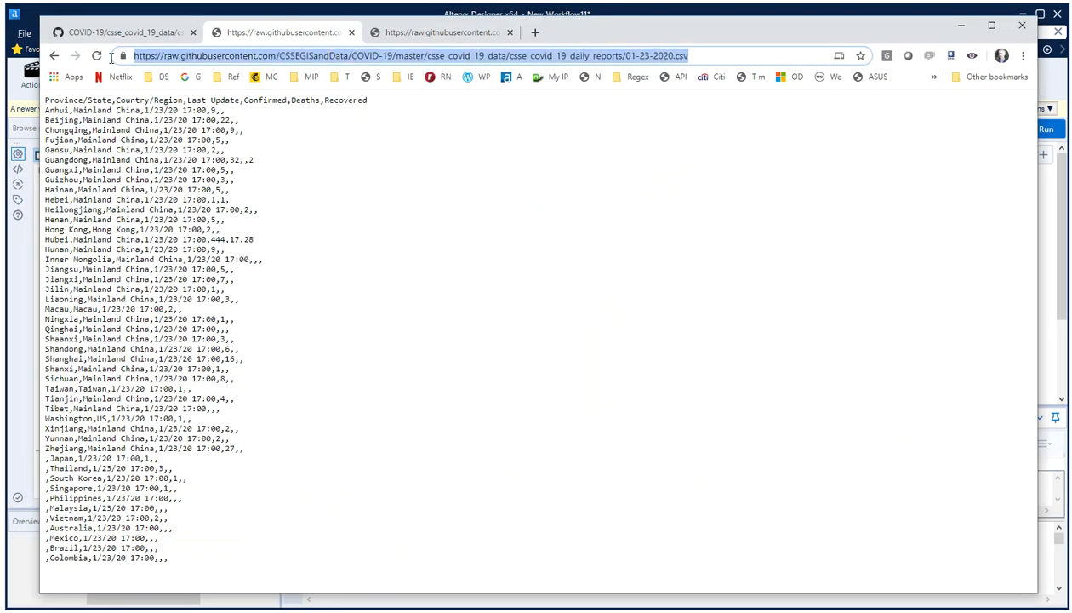
click(415, 34)
drag(647, 58, 89, 56)
key(ctrl+v)
key(Return)
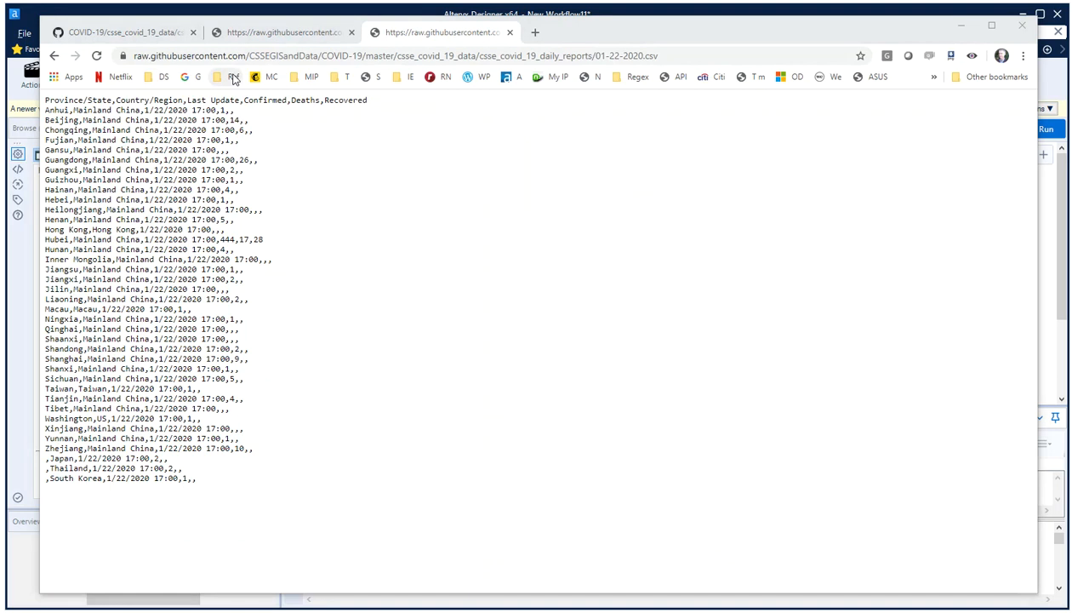
key(alt+Tab)
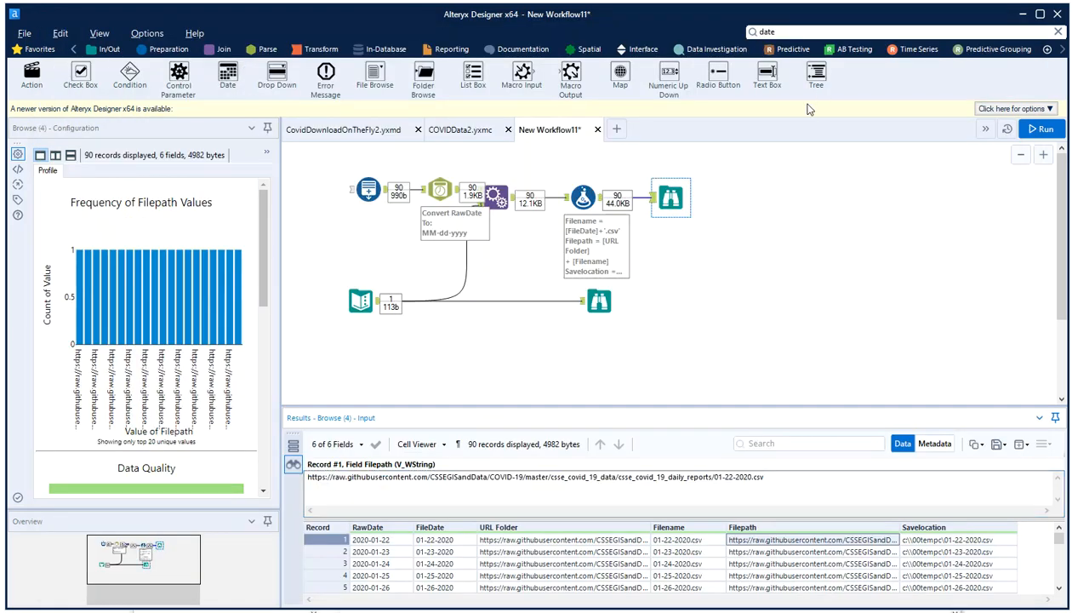
Find the Download tool, place it below the Browse tool, connect it to the Formula output and run the workflow
click(784, 31)
text(down)
drag(791, 78, 691, 264)
drag(600, 197, 678, 261)
key(ctrl+r)
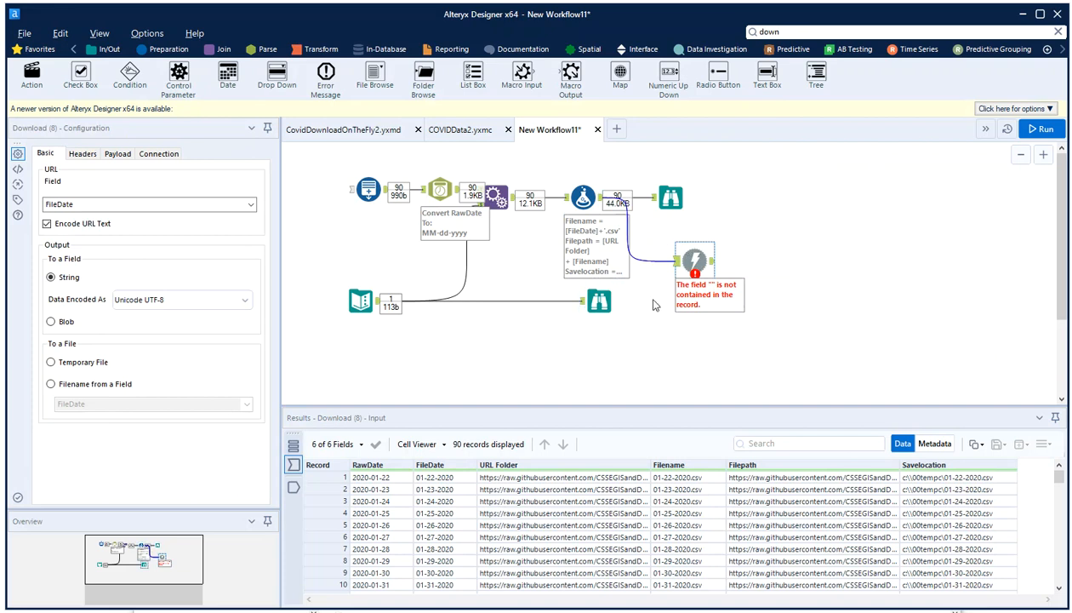
Configure the Download tool to use Filepath as the URL field and take the output filename from the Savelocation field
click(84, 206)
click(83, 251)
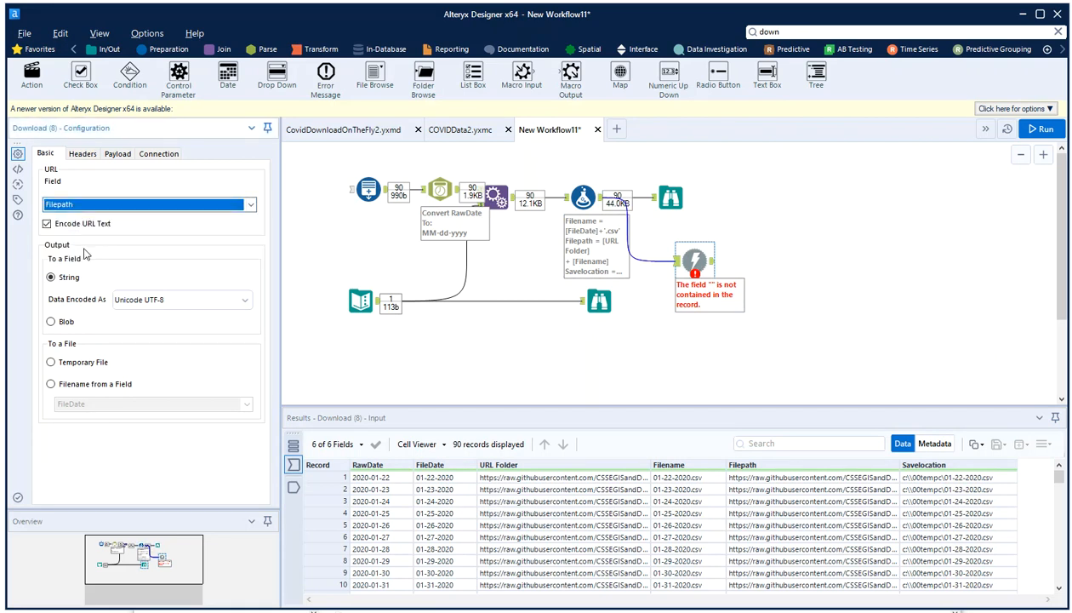
click(51, 384)
click(81, 403)
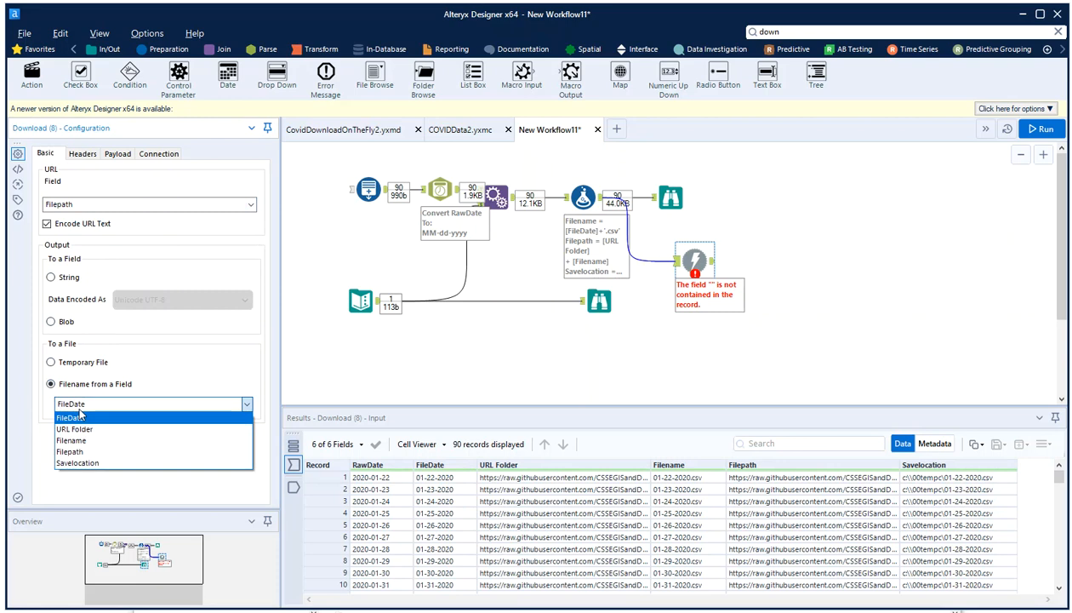
click(81, 463)
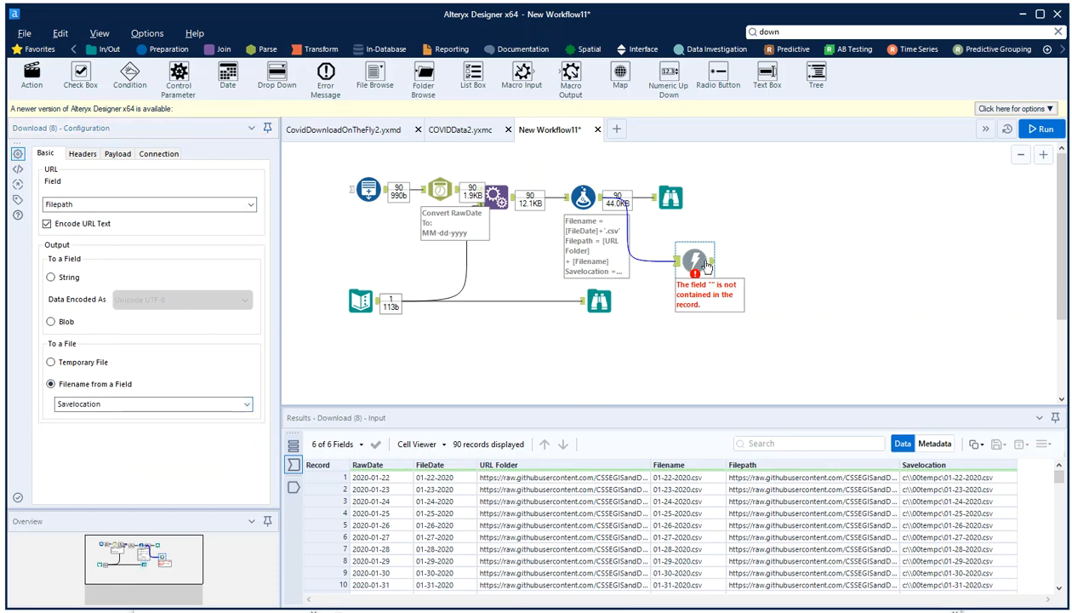
Add a Browse to the Download tool, run the workflow, and switch to File Explorer to check the files in 00TempC
key(ctrl+shift+b)
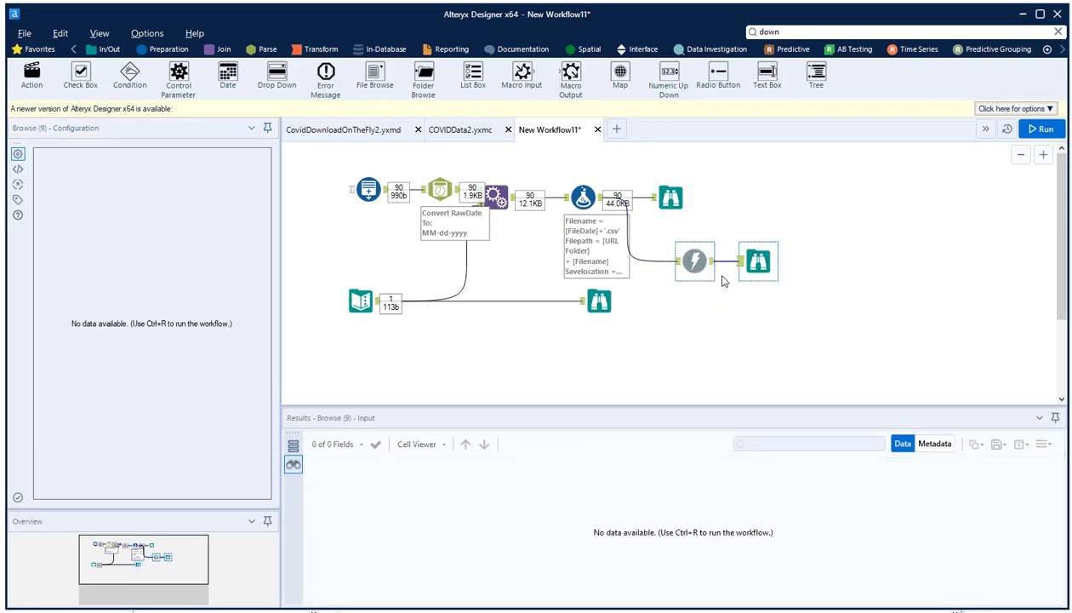
key(ctrl+r)
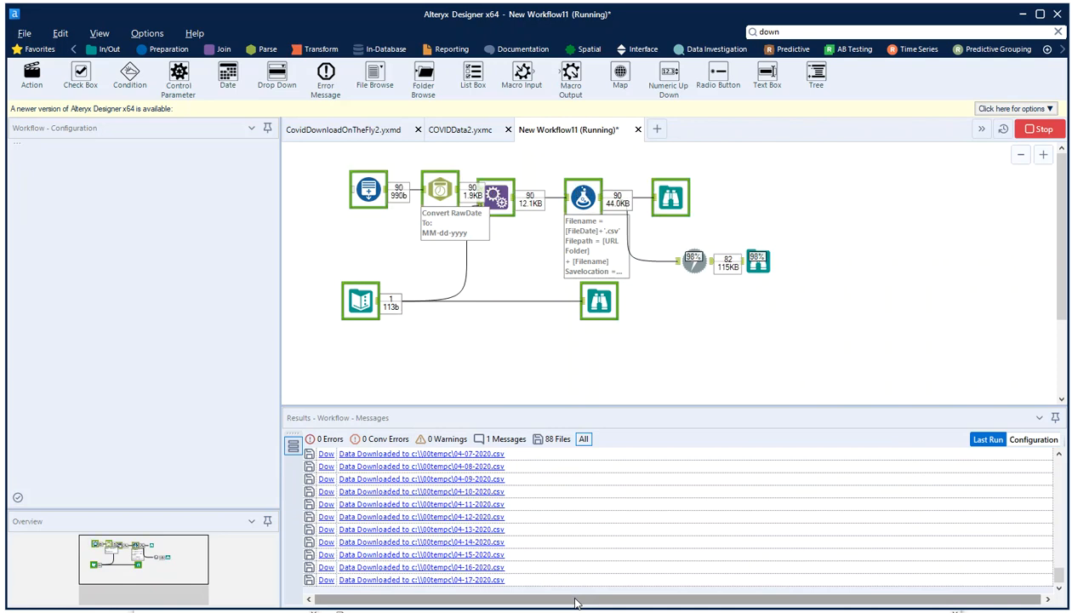
key(alt+Tab)
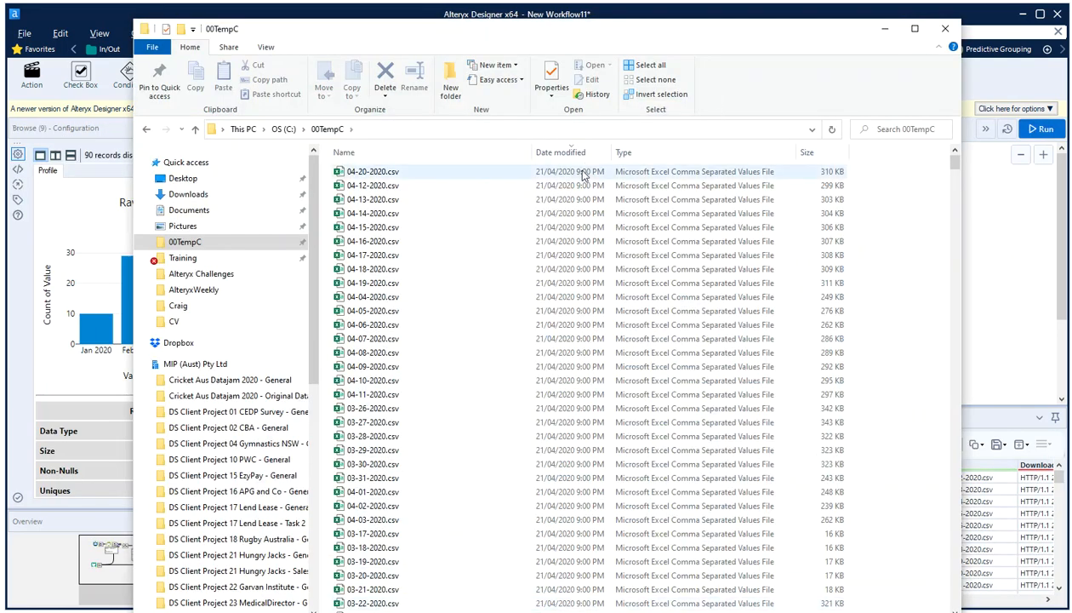
drag(653, 29, 600, 48)
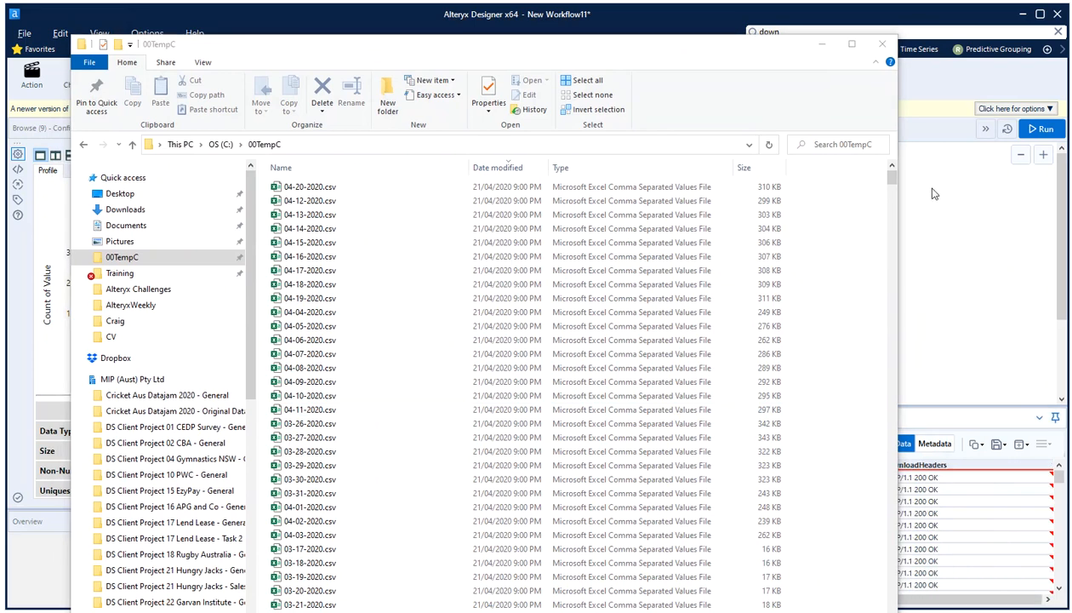
drag(553, 49, 641, 402)
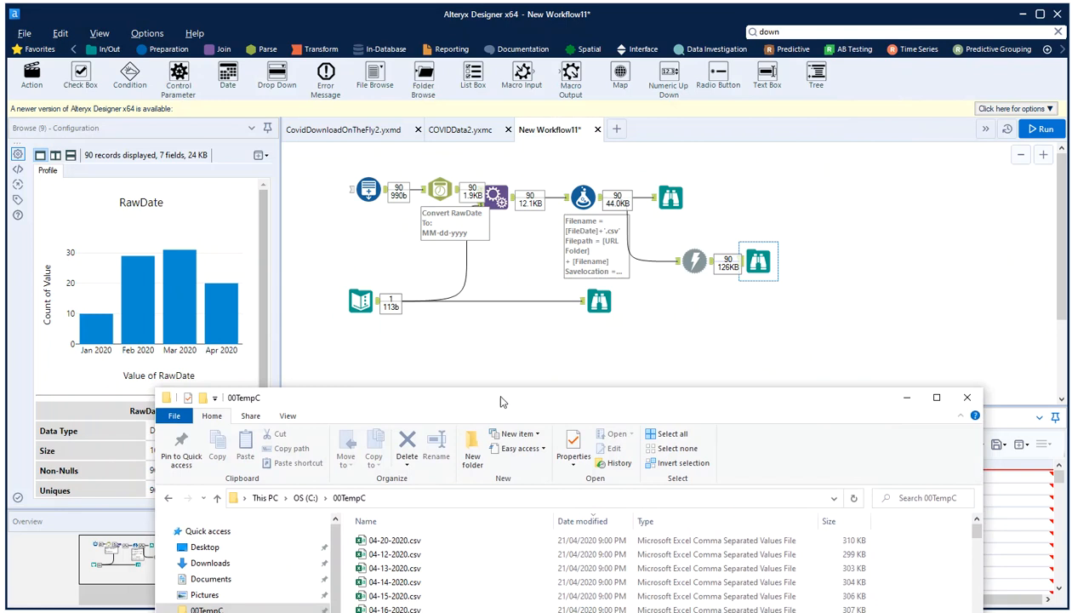
Create a new workflow and bring in 04-20-2020.csv from the 00TempC folder as its input
click(620, 134)
click(618, 130)
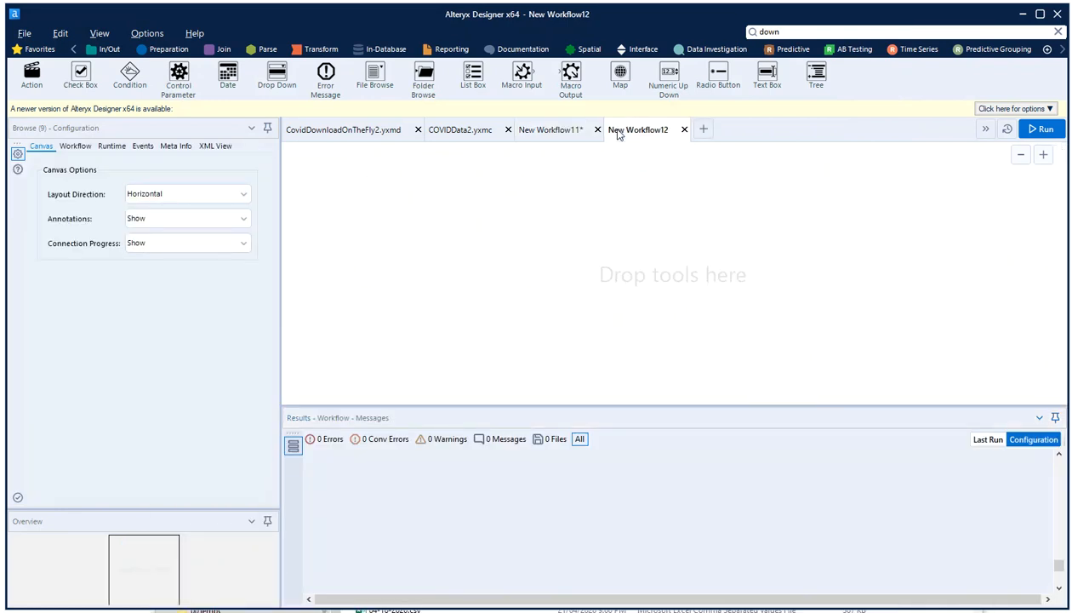
key(alt+Tab)
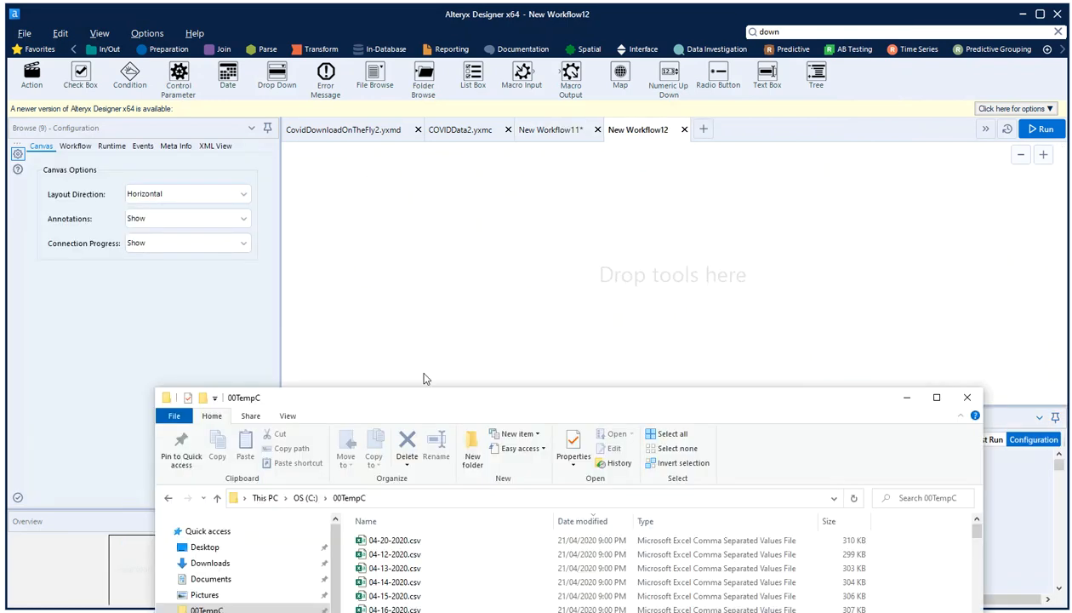
click(392, 542)
drag(392, 546, 349, 242)
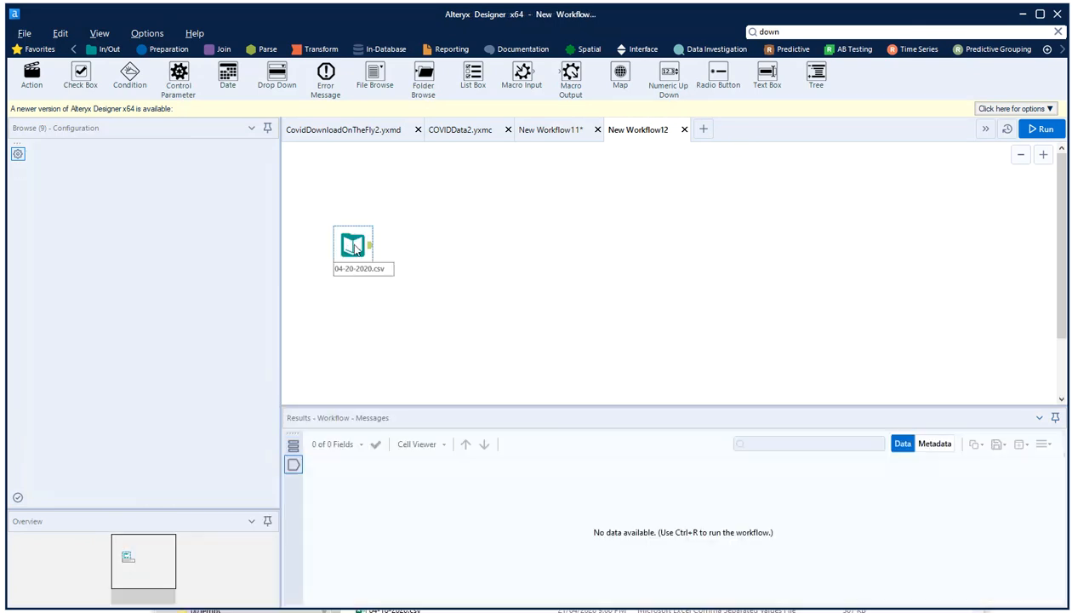
Add a Select tool and a Browse after the 04-20-2020.csv input, and run the workflow to review all fields
click(798, 31)
text(sel)
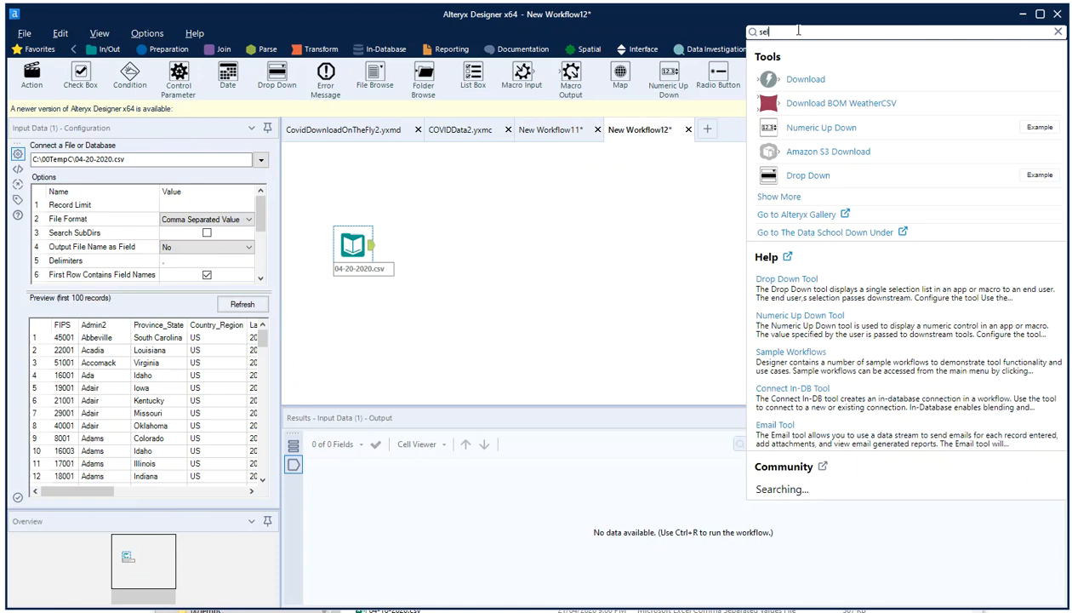
drag(796, 126, 431, 245)
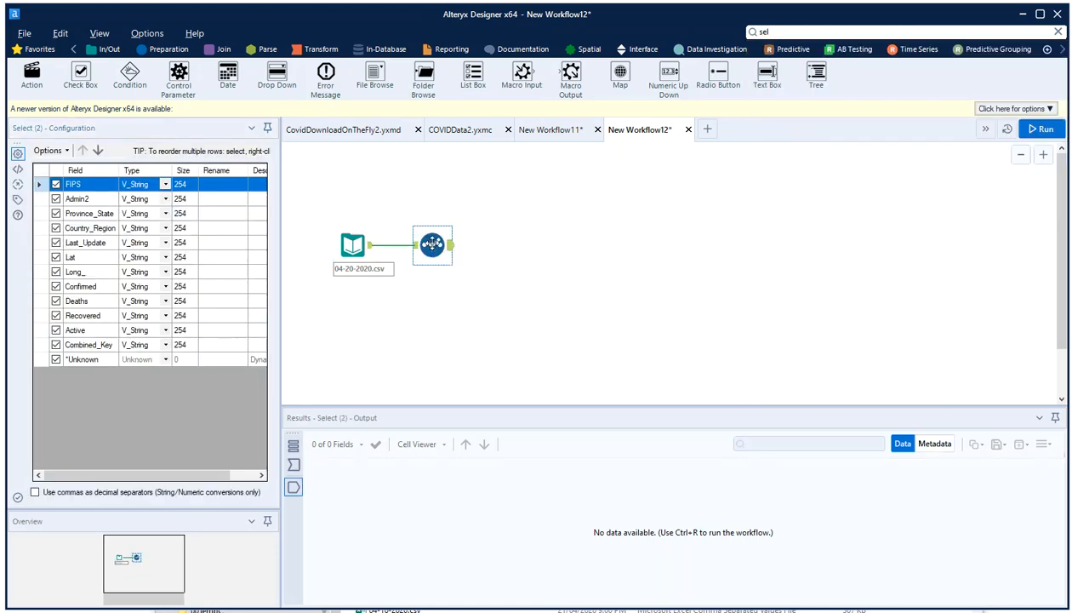
key(ctrl+shift+b)
key(ctrl+r)
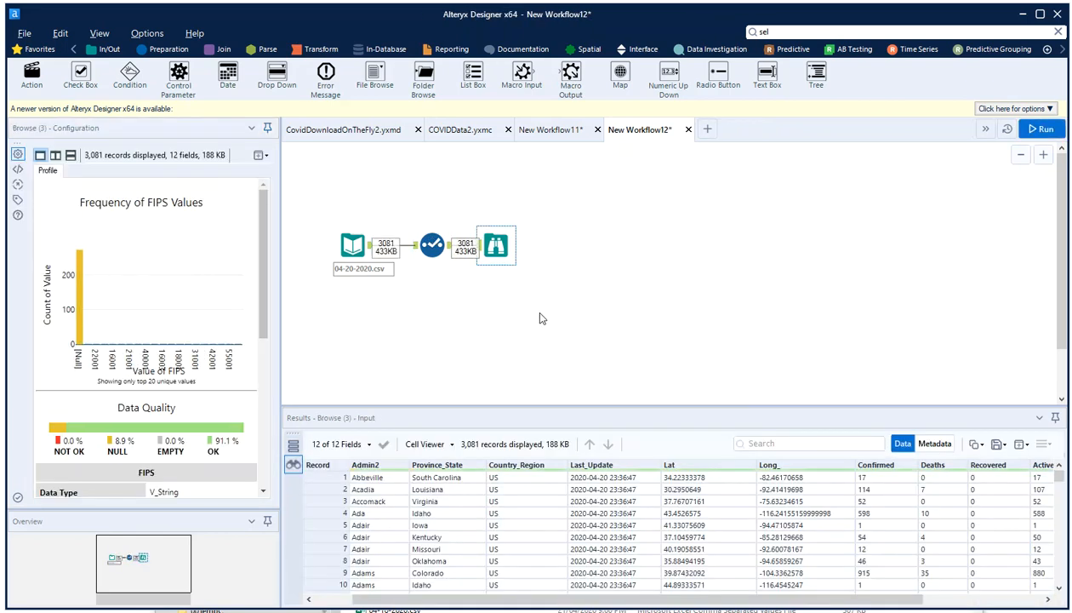
scroll(799, 595, right, 3)
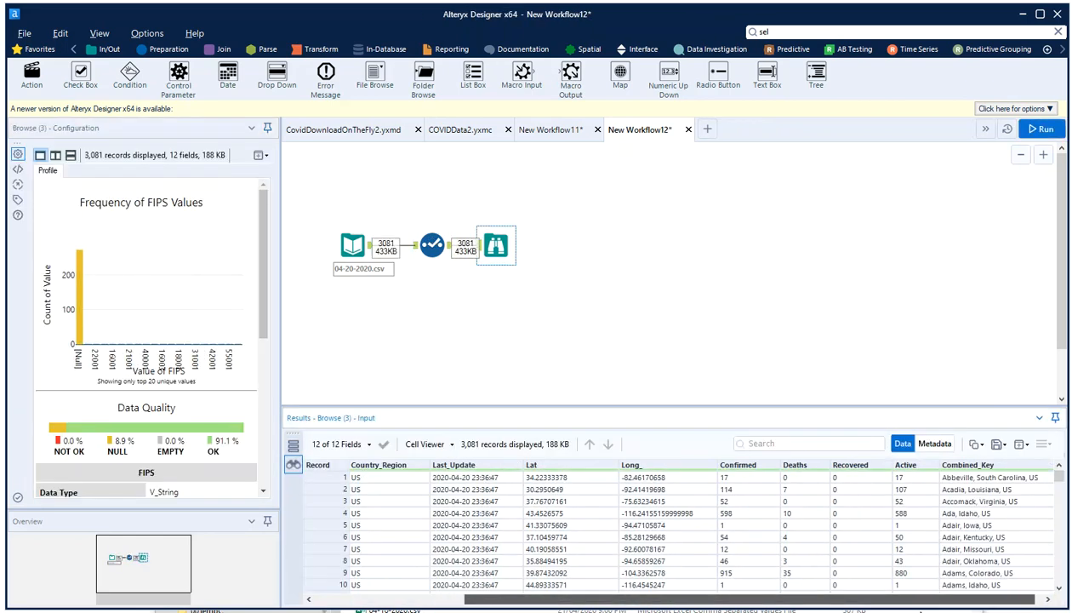
scroll(800, 595, left, 5)
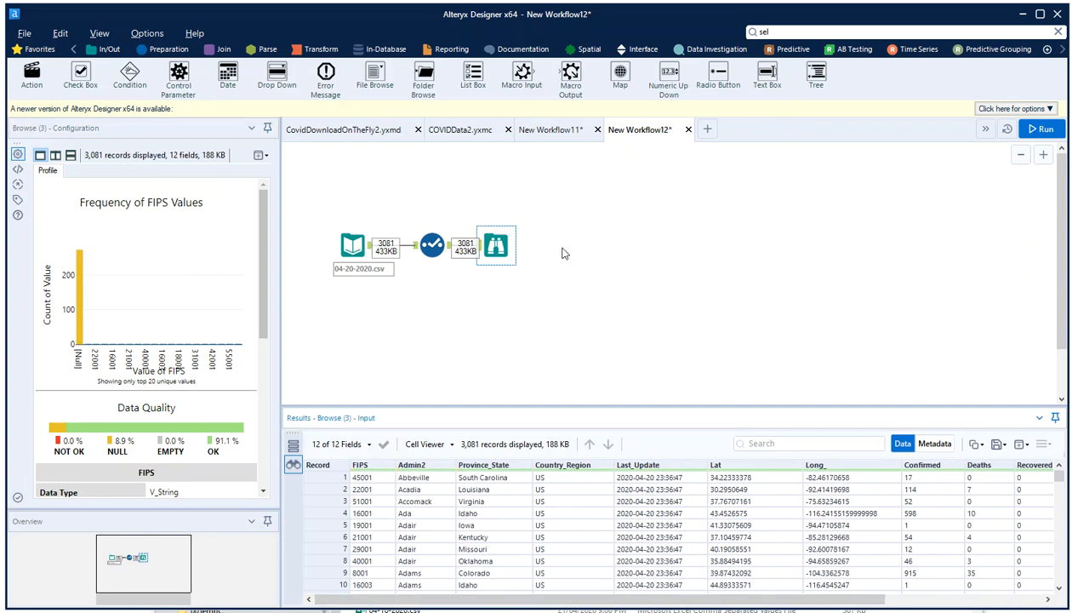
Set the Input Data tool's Output File Name as Field option to File Name Only
click(350, 241)
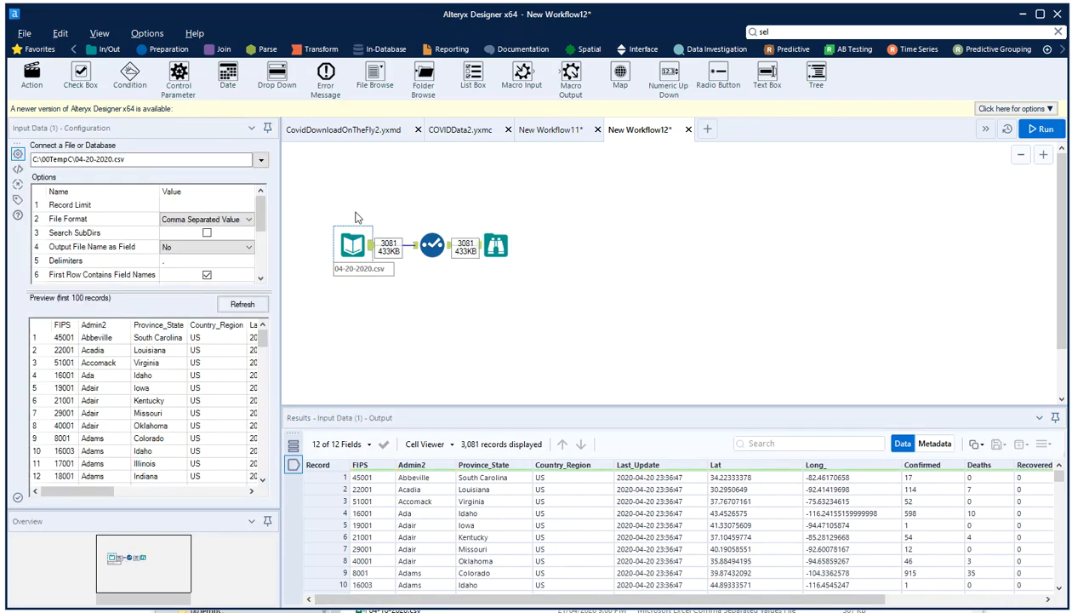
drag(173, 292, 174, 367)
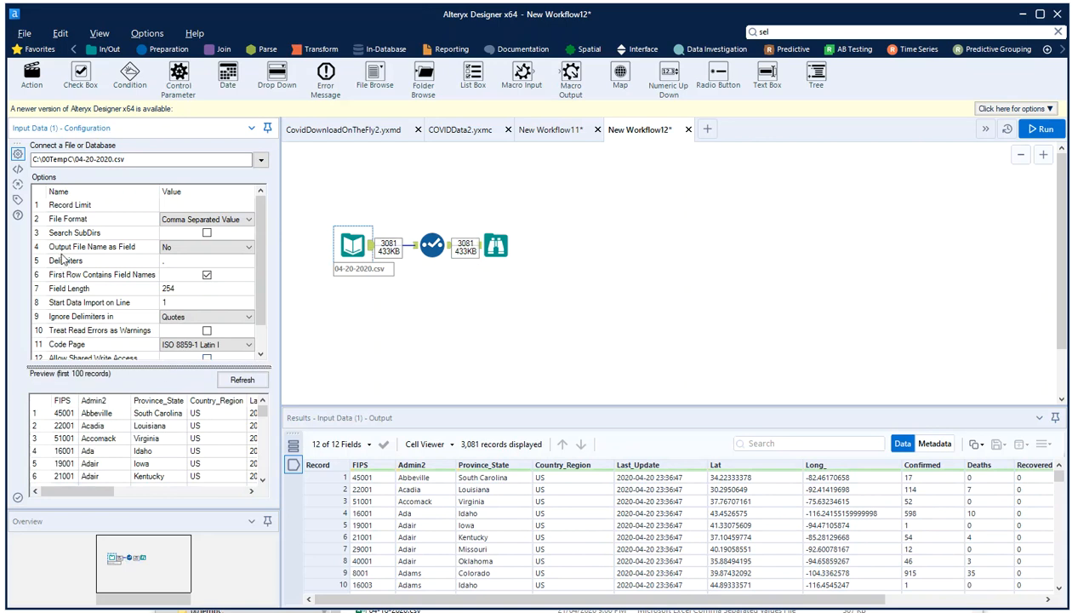
click(179, 249)
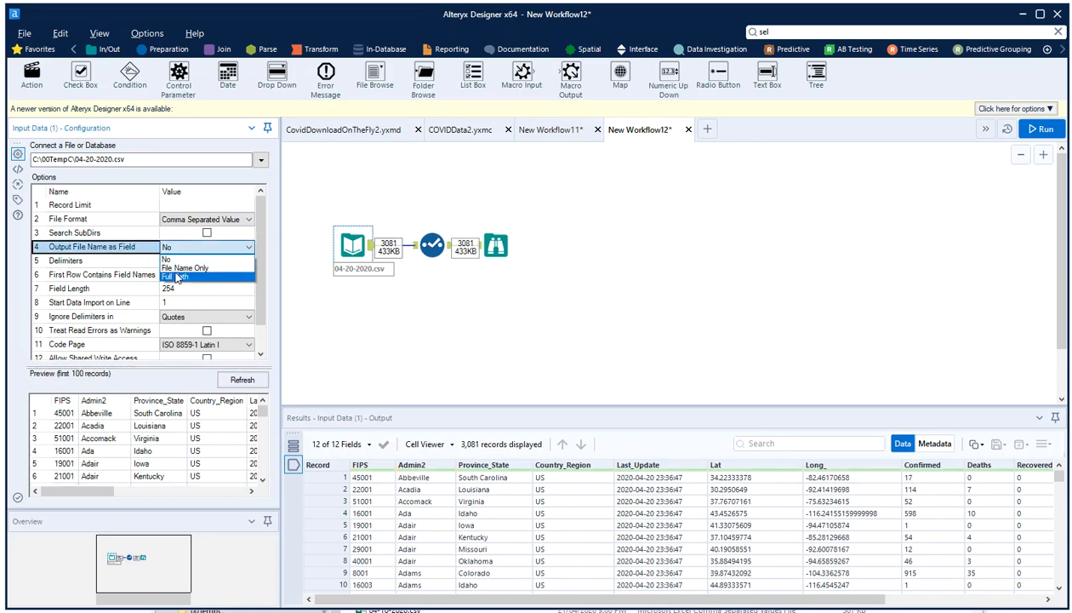
click(178, 268)
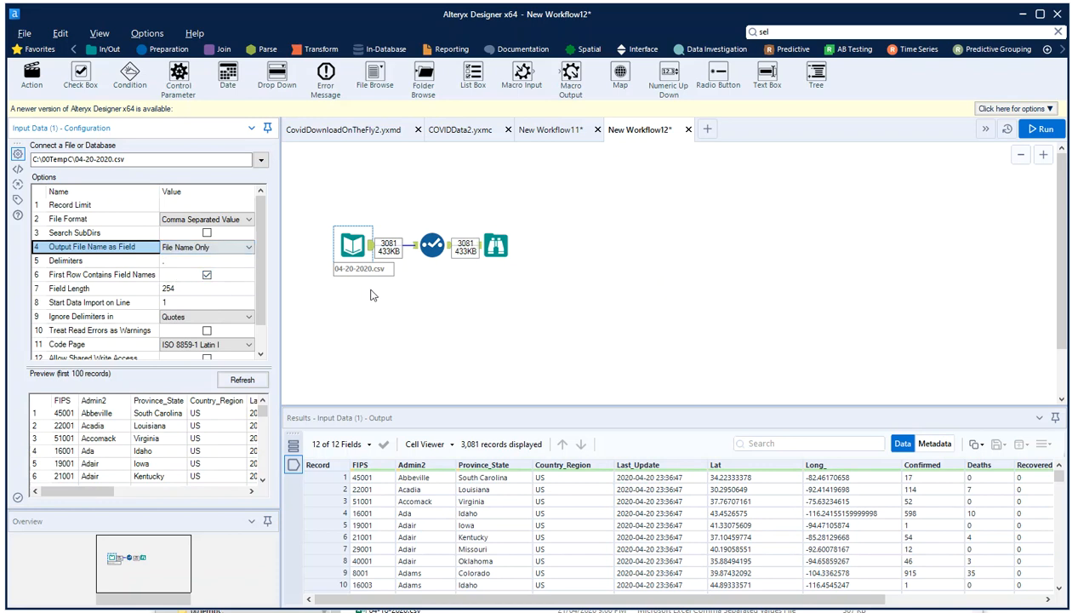
Rerun the workflow and check the FileName column in the Browse results
click(497, 370)
key(ctrl+r)
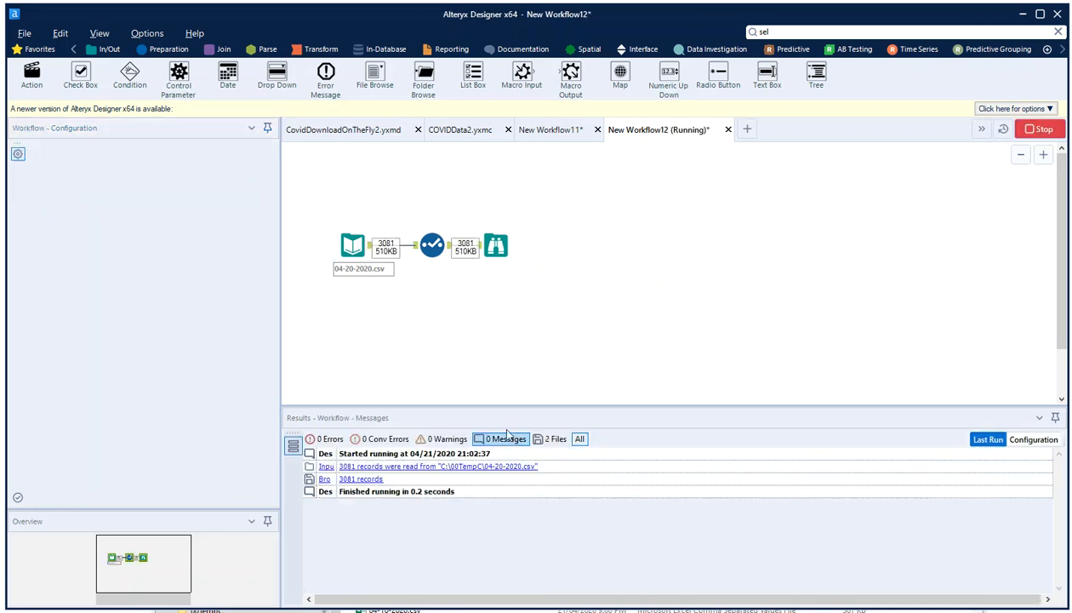
click(495, 245)
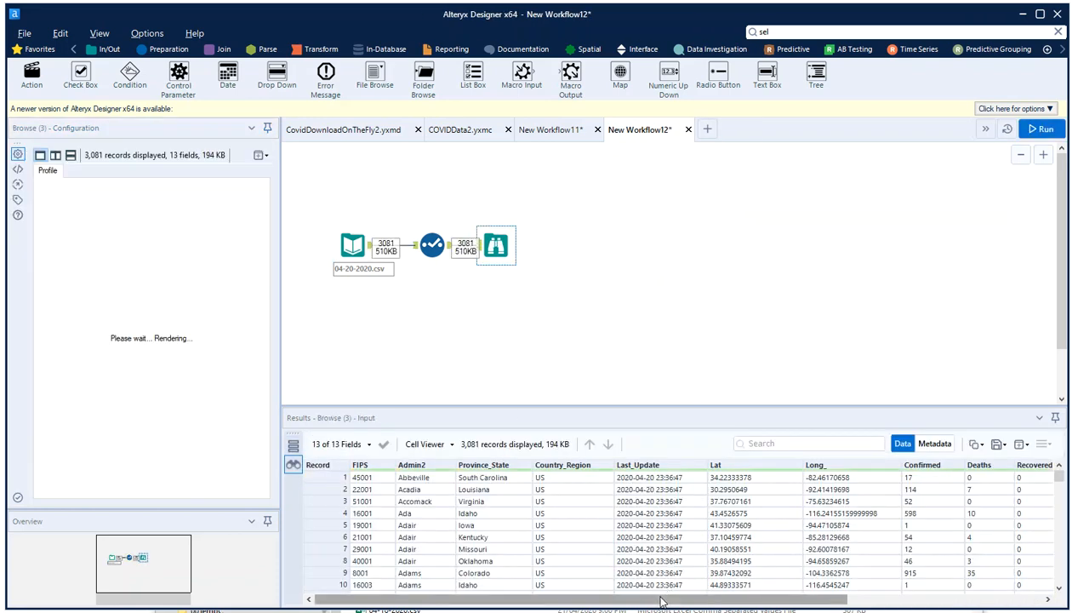
drag(666, 598, 860, 599)
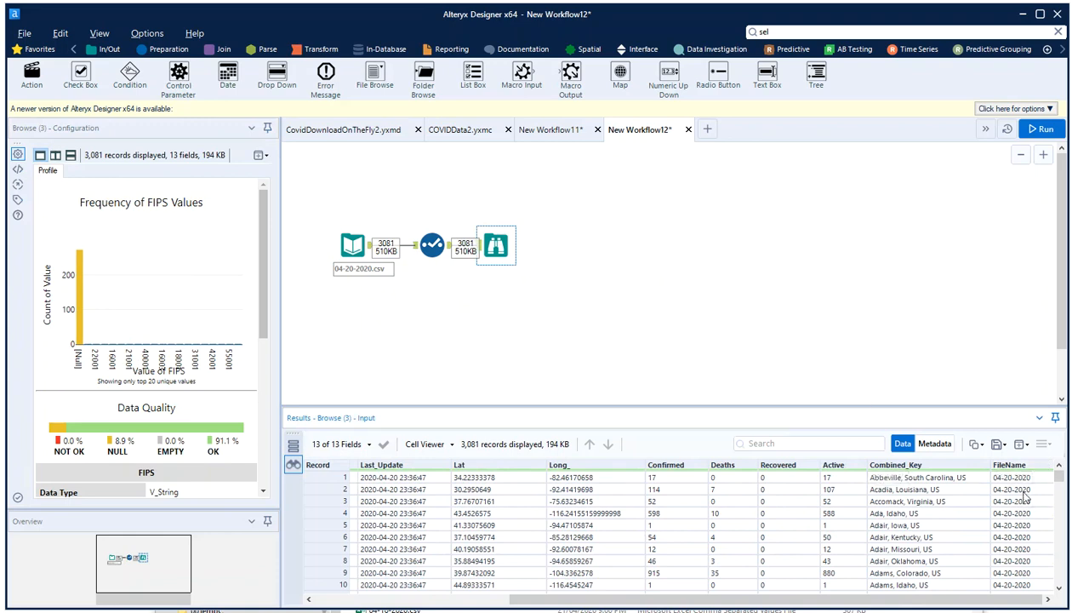
Insert a DateTime tool between the Select and Browse, with incoming string format MM-dd-yyyy and the new column named Date
click(780, 32)
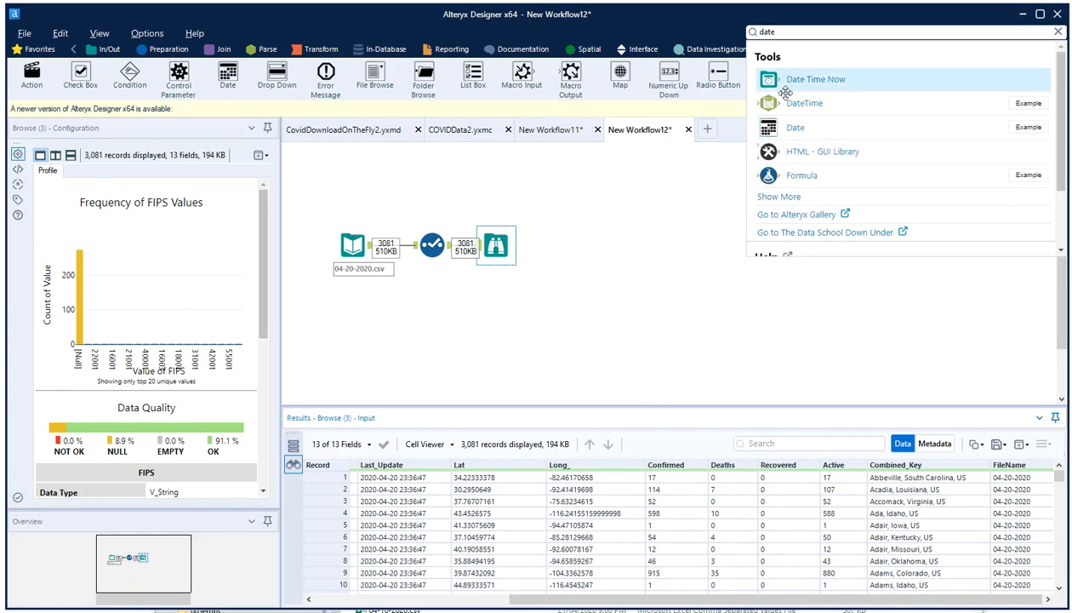
drag(806, 99, 473, 246)
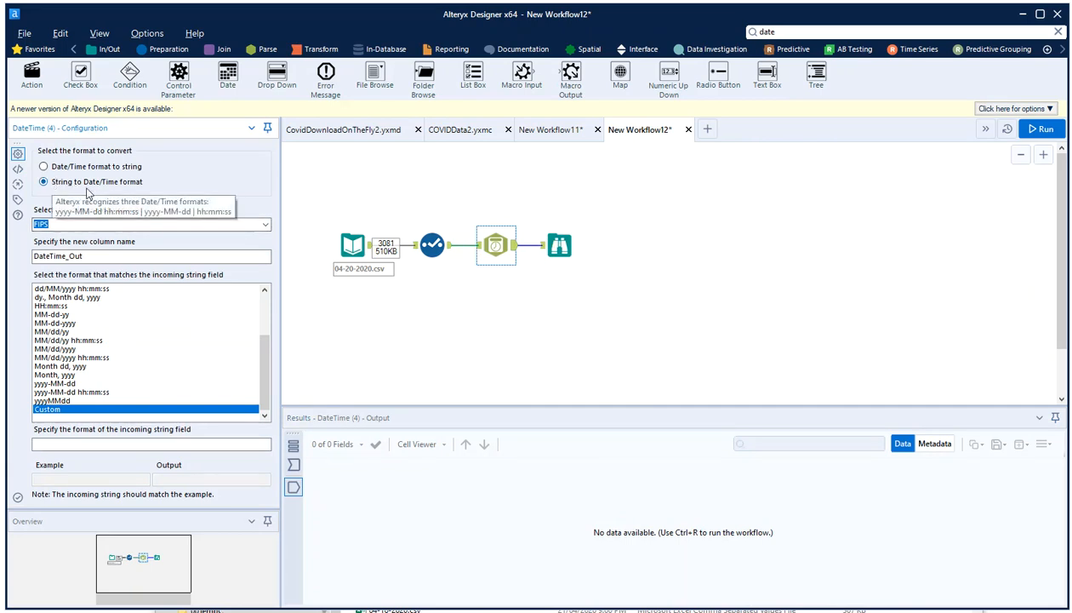
click(265, 225)
click(60, 346)
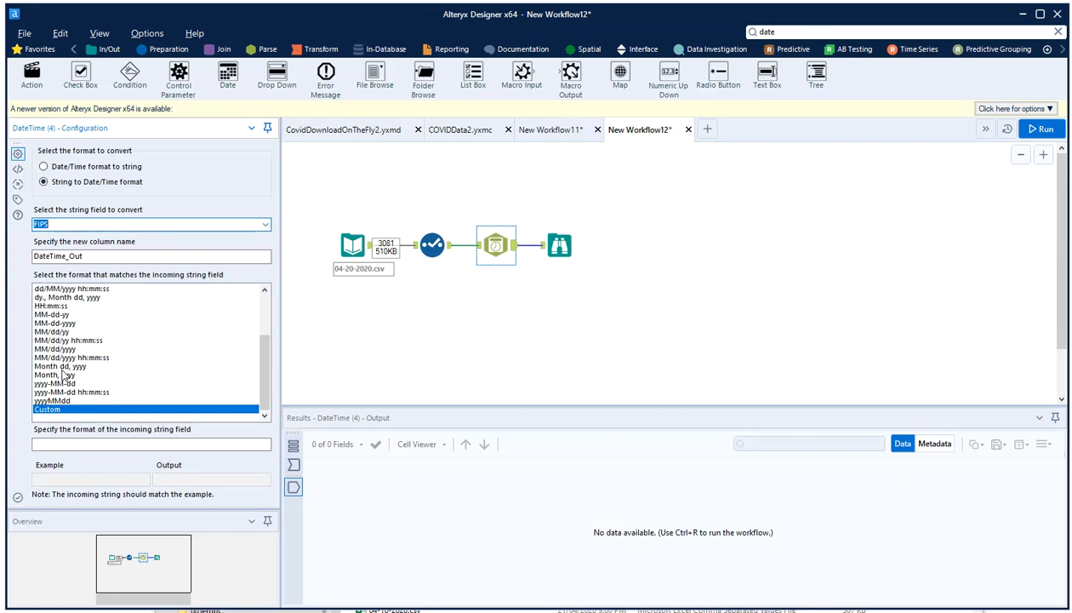
scroll(62, 375, up, 3)
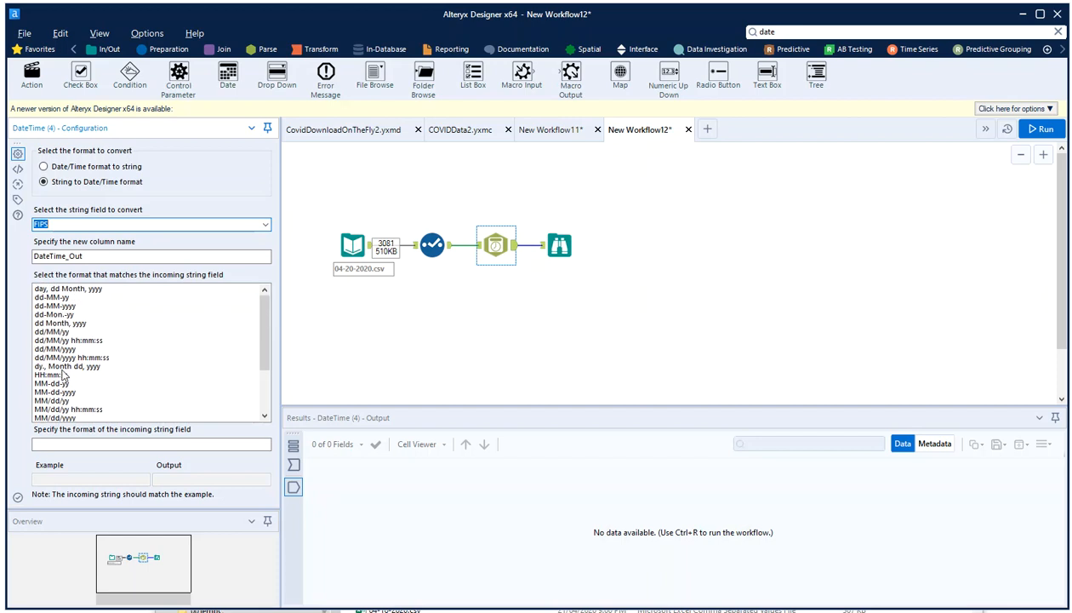
scroll(62, 375, down, 1)
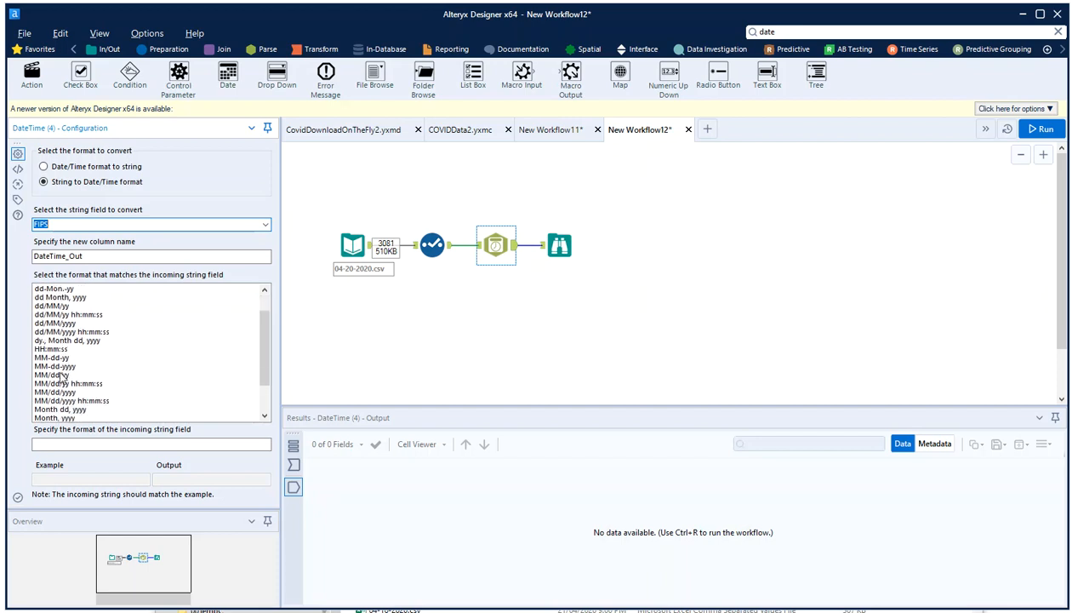
click(61, 365)
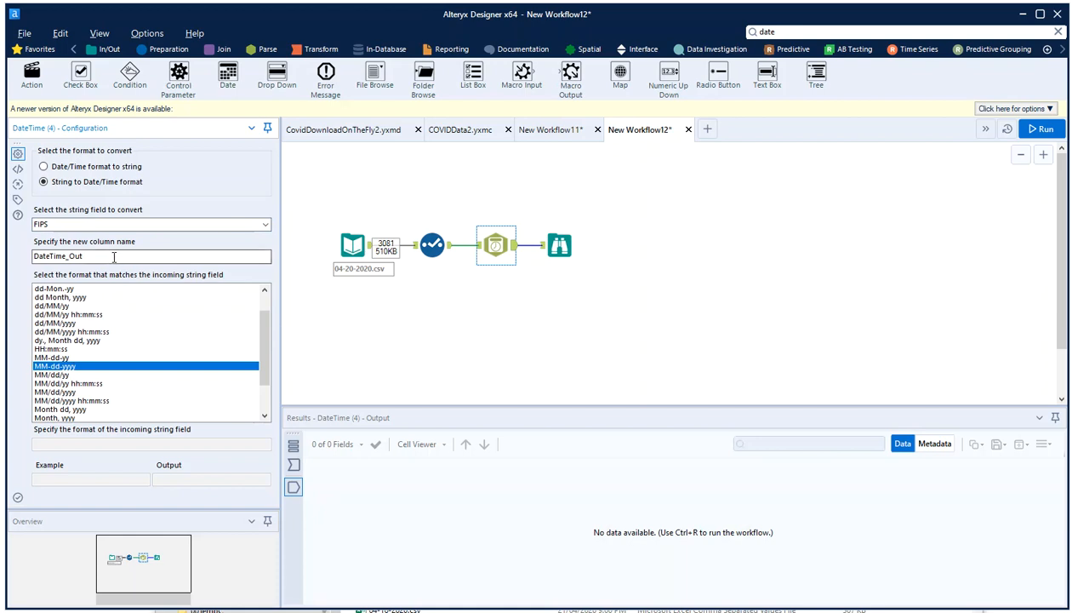
drag(115, 257, 22, 248)
text(Date)
click(481, 311)
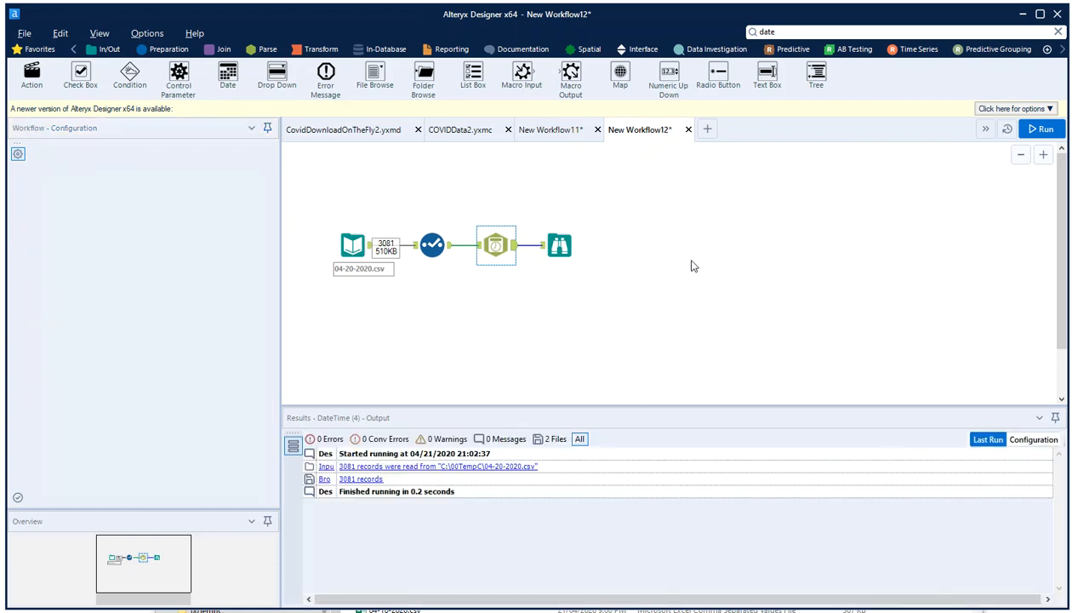
Run the workflow and check the new Date column in the Browse results
key(ctrl+r)
click(575, 263)
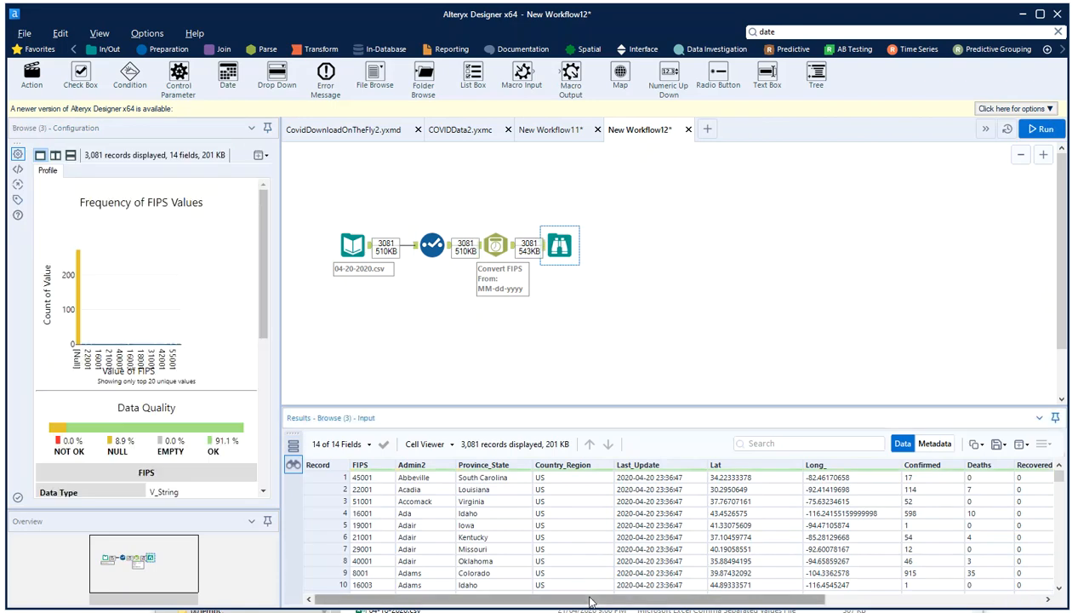
drag(584, 598, 915, 598)
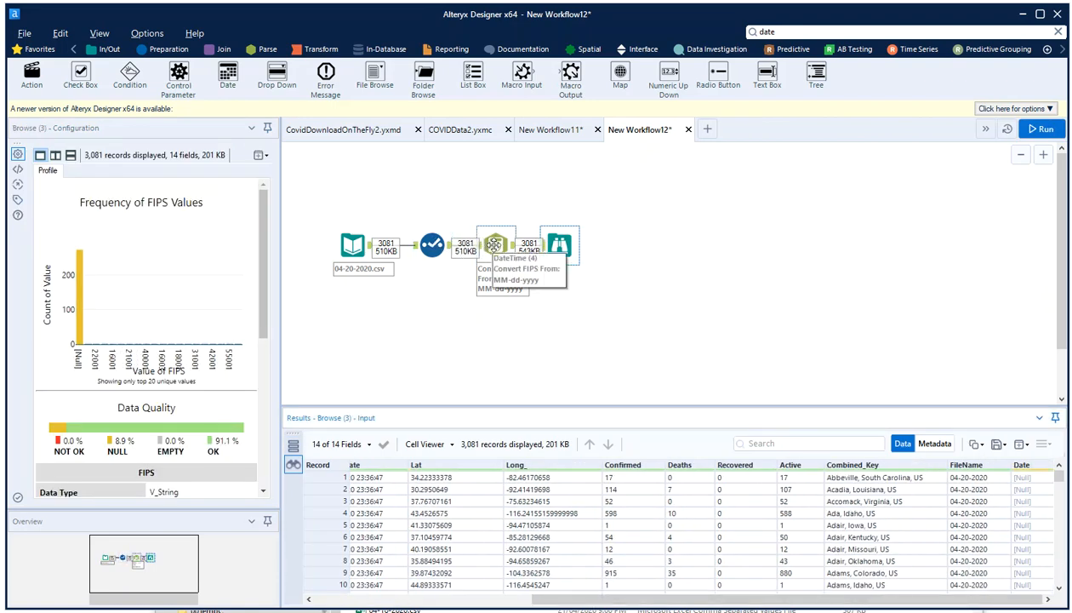
Set the DateTime tool to convert the FileName field, and rerun the workflow to review the Browse results
click(493, 245)
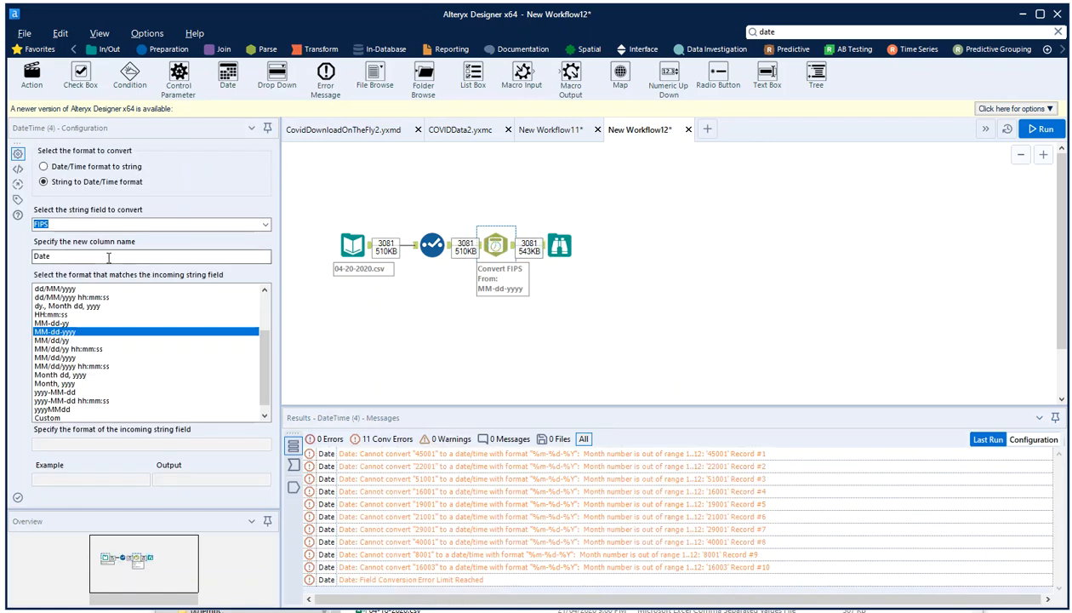
click(265, 224)
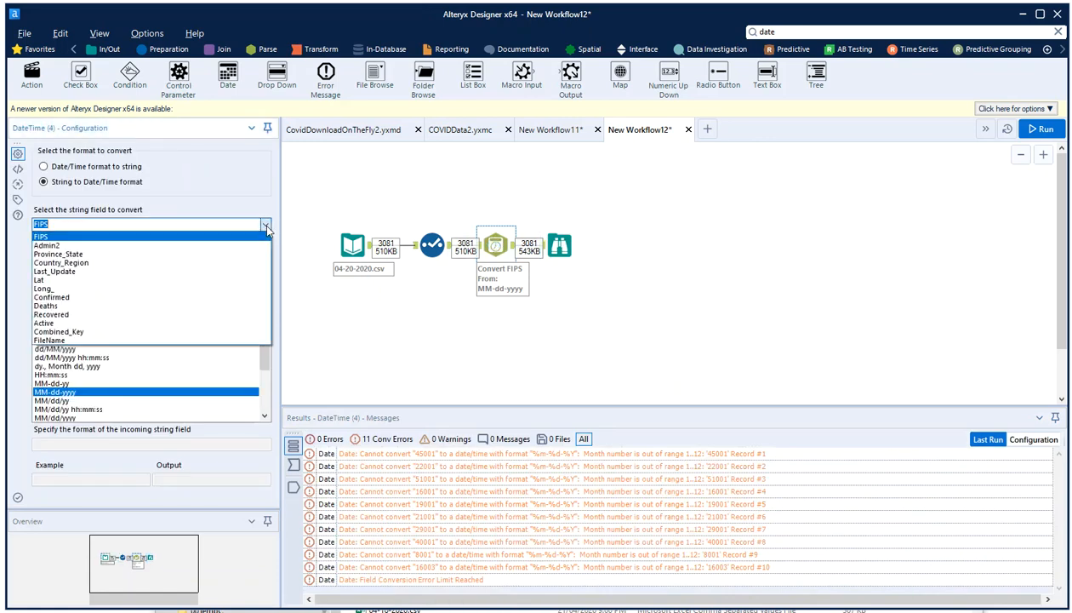
click(73, 340)
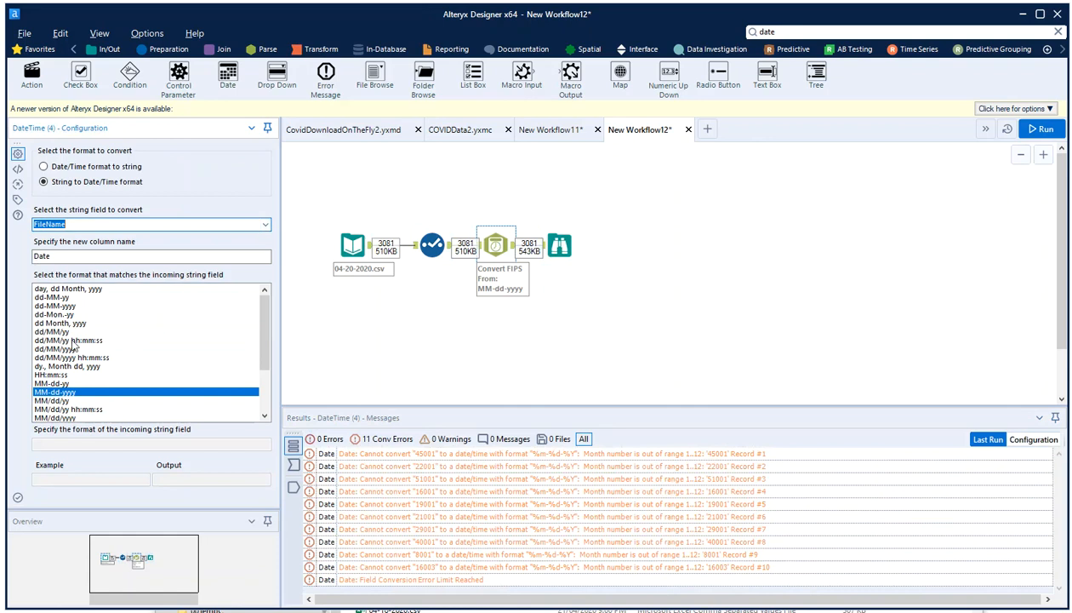
click(492, 359)
key(ctrl+r)
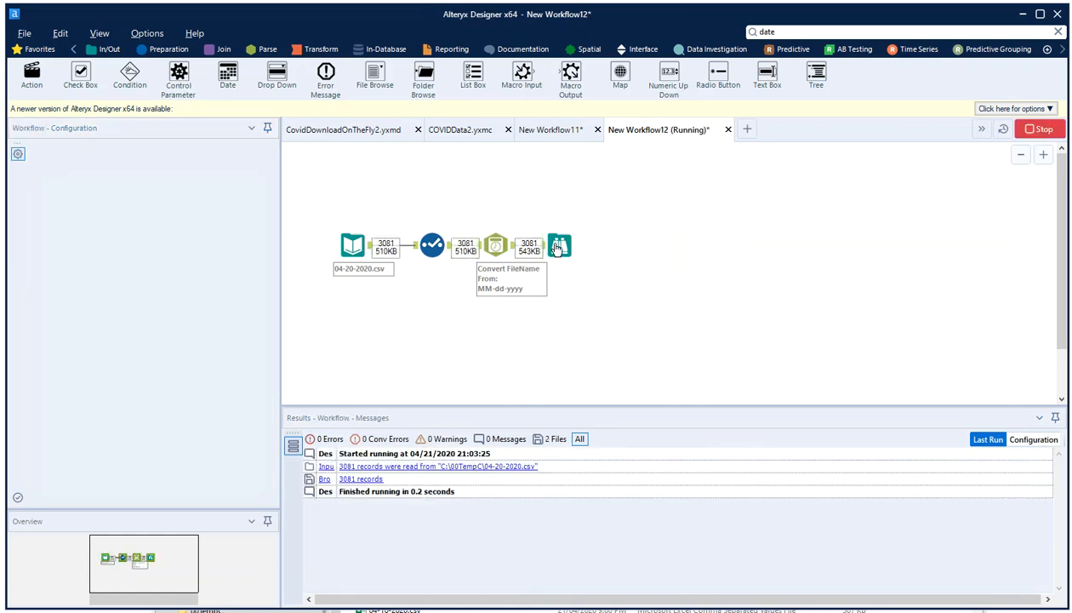
click(553, 247)
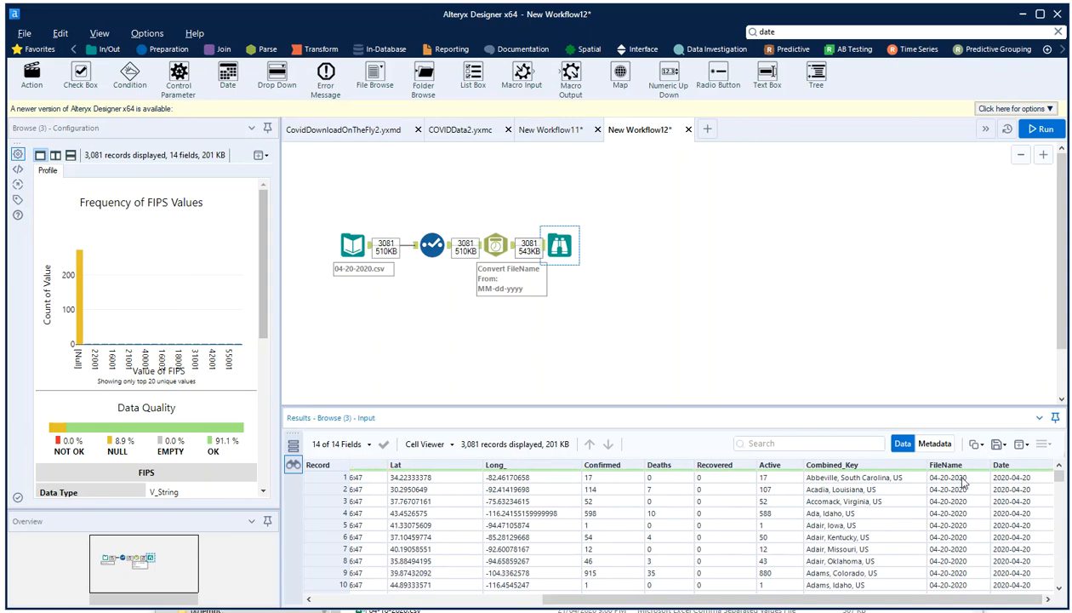
Insert a second Select tool after the DateTime tool and exclude the FIPS, Admin2 and Last_Update fields
click(783, 32)
text(d)
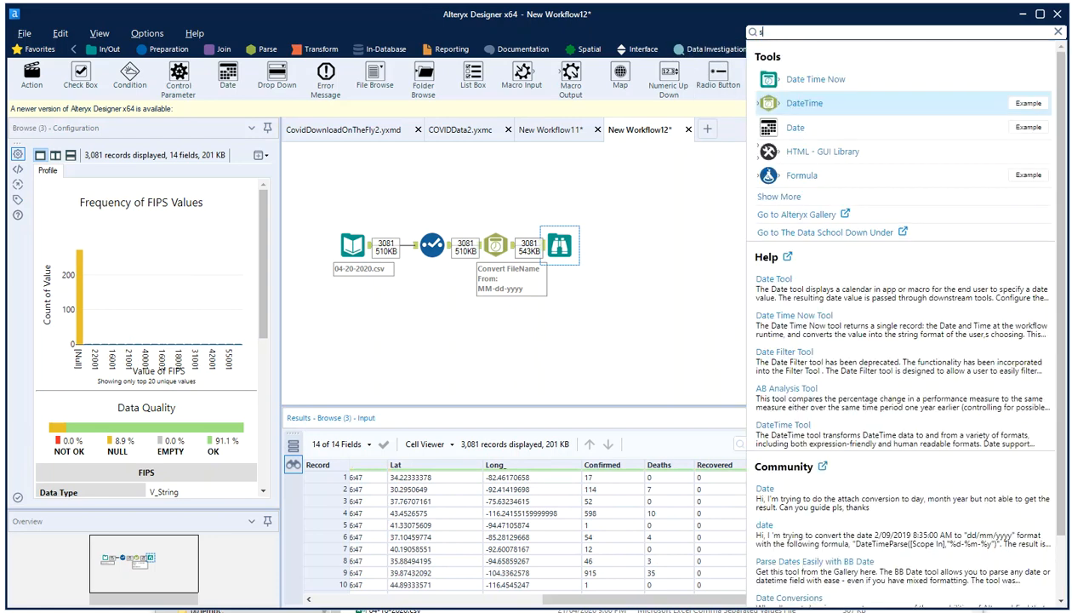
drag(778, 124, 539, 247)
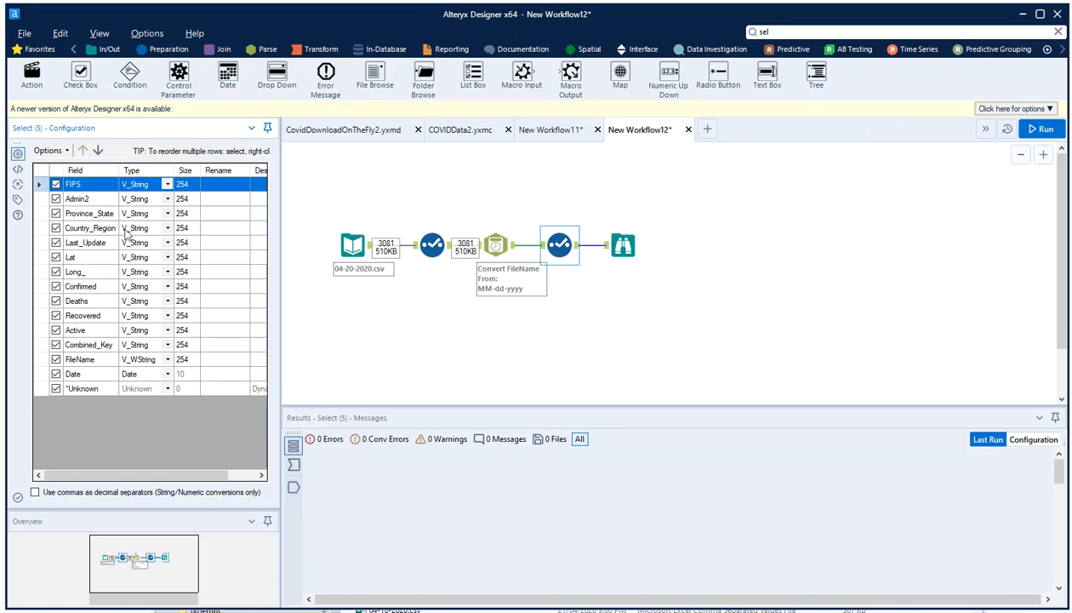
click(55, 184)
click(56, 199)
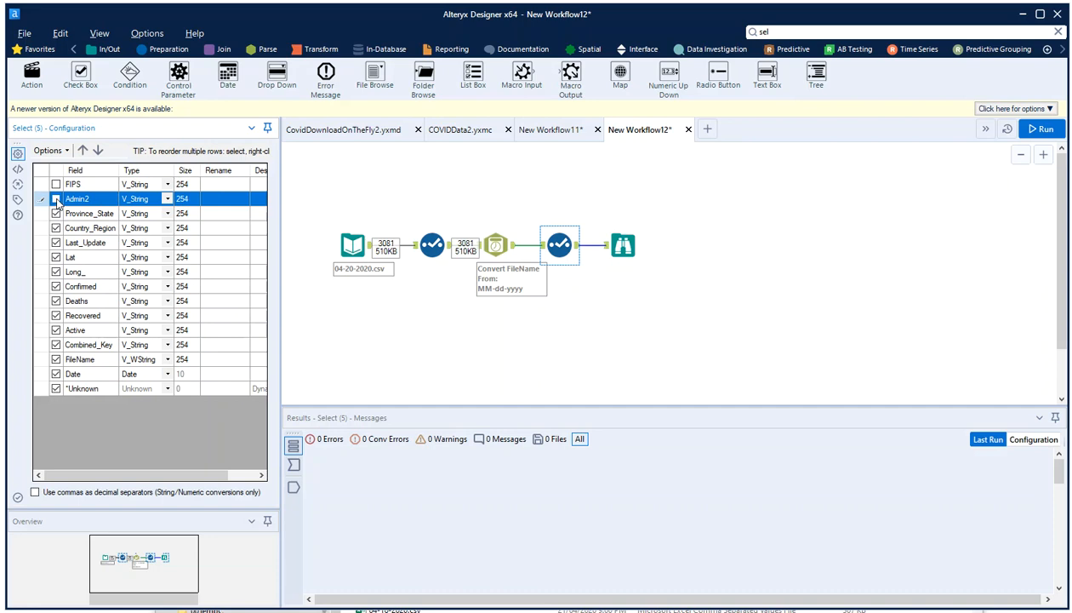
click(56, 243)
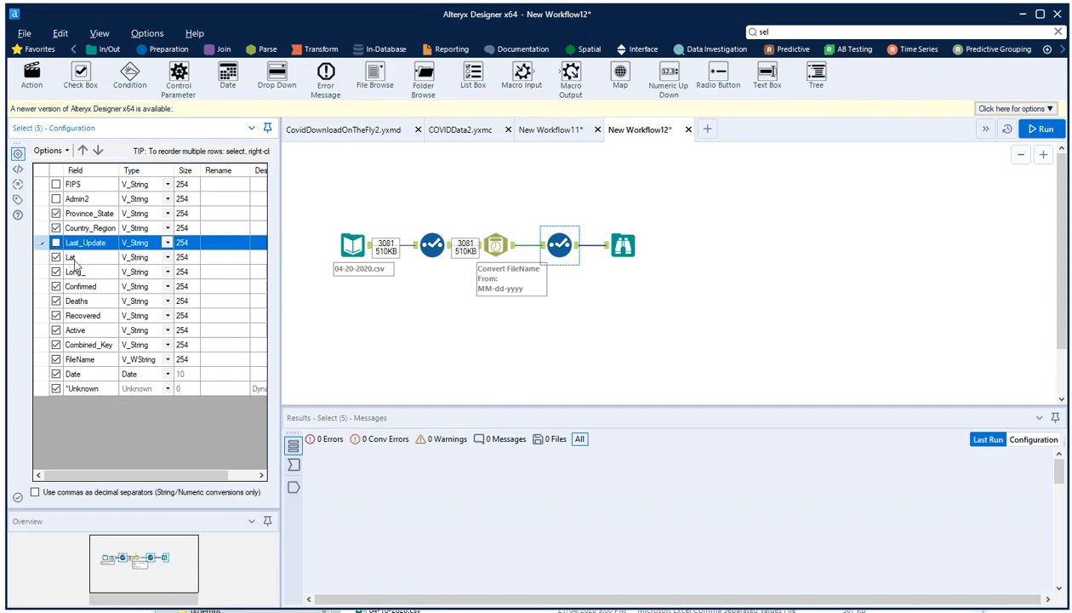
Change the data type of the Lat and Long_ fields to Double in the second Select tool
click(168, 258)
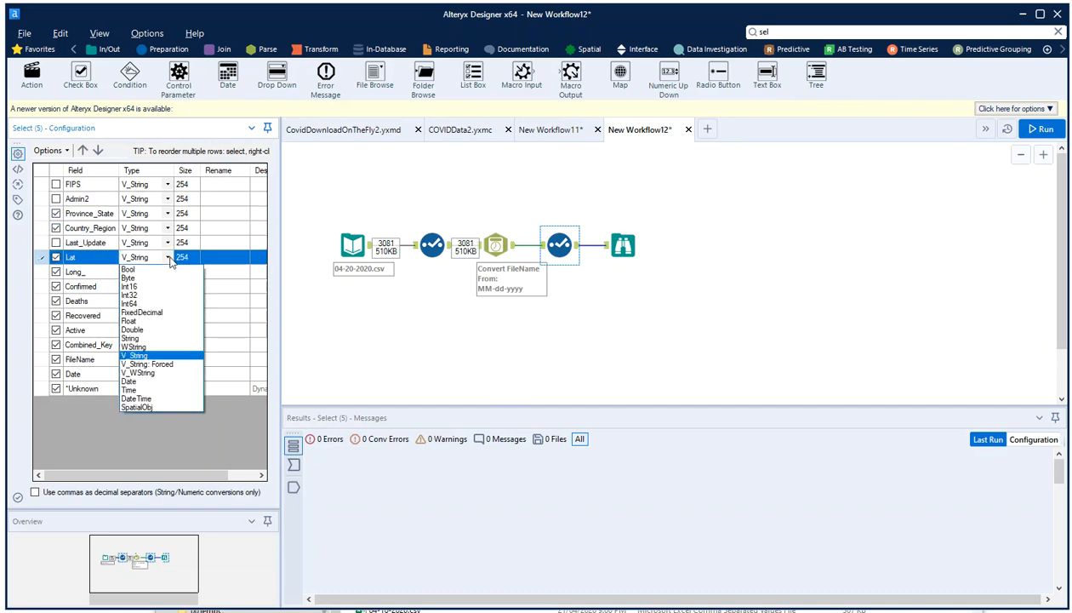
click(148, 329)
click(167, 272)
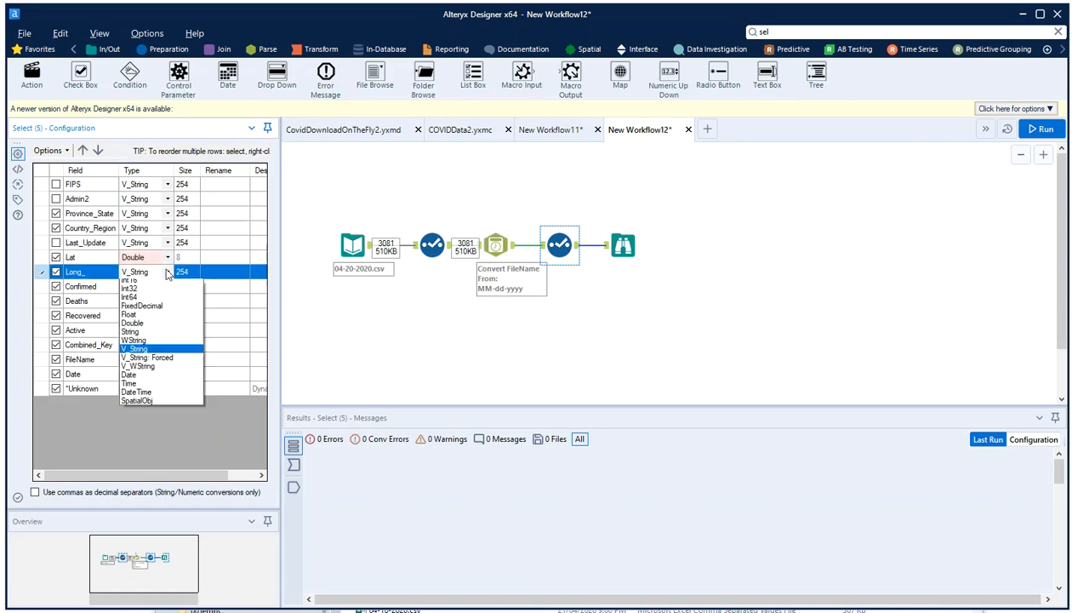
click(143, 323)
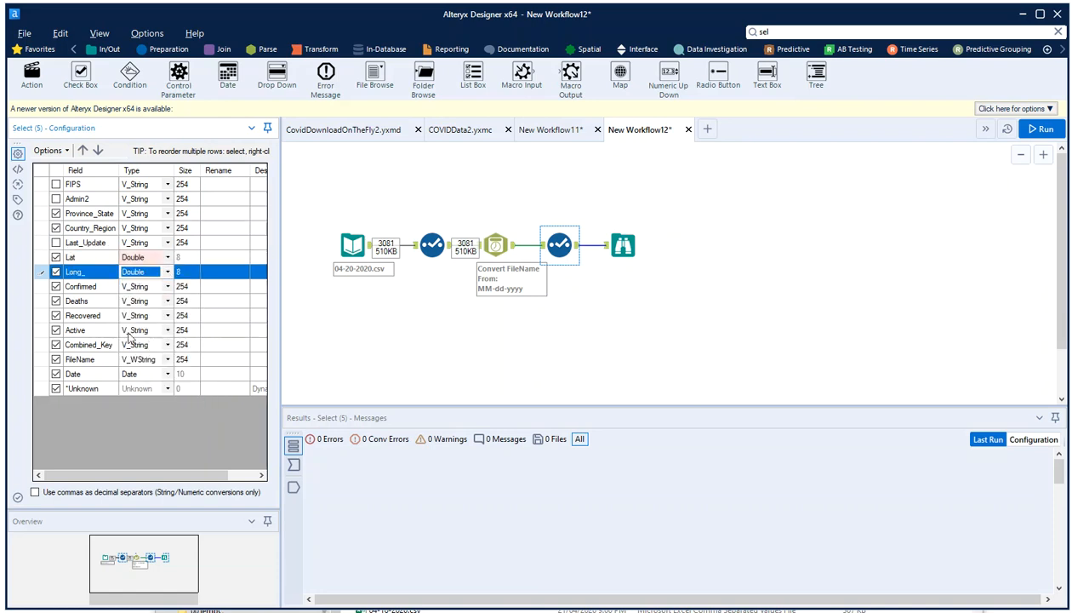
Change the data type of the Confirmed, Deaths and Recovered fields together to Int32
click(81, 290)
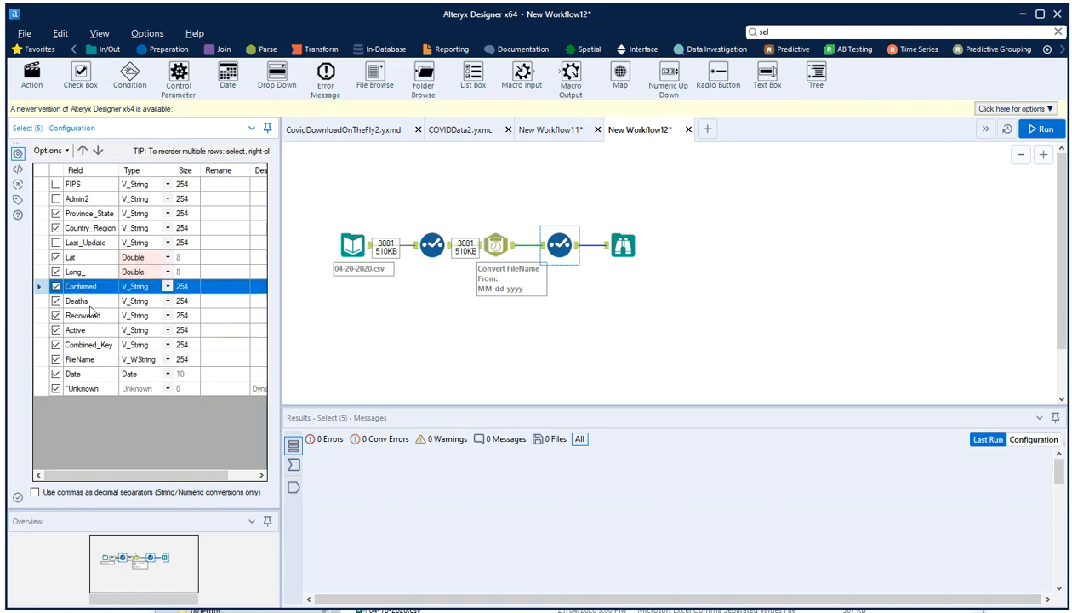
shift+click(88, 303)
shift+click(109, 316)
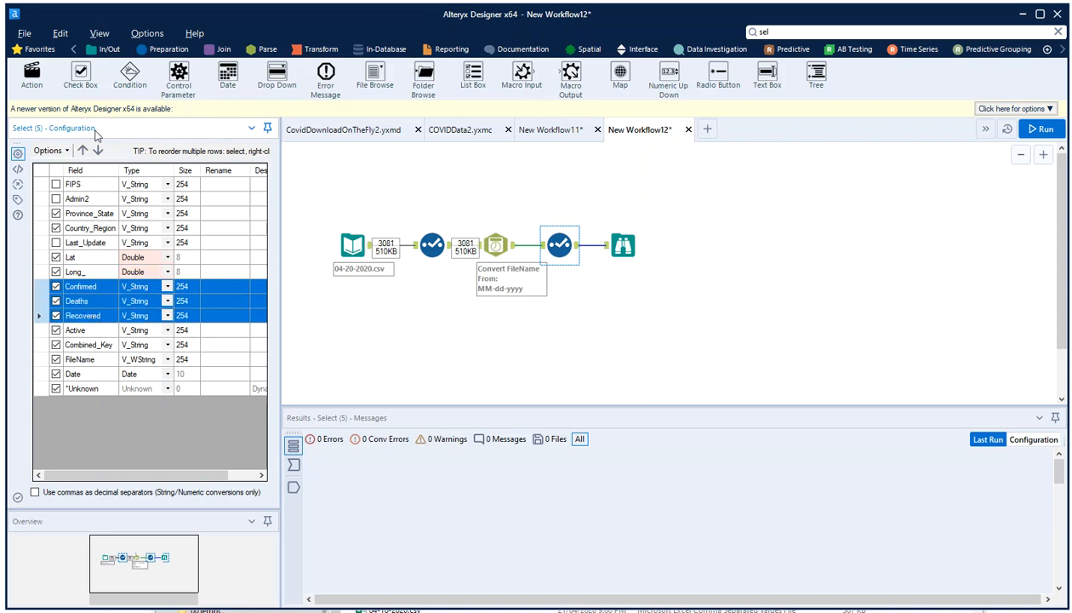
click(50, 150)
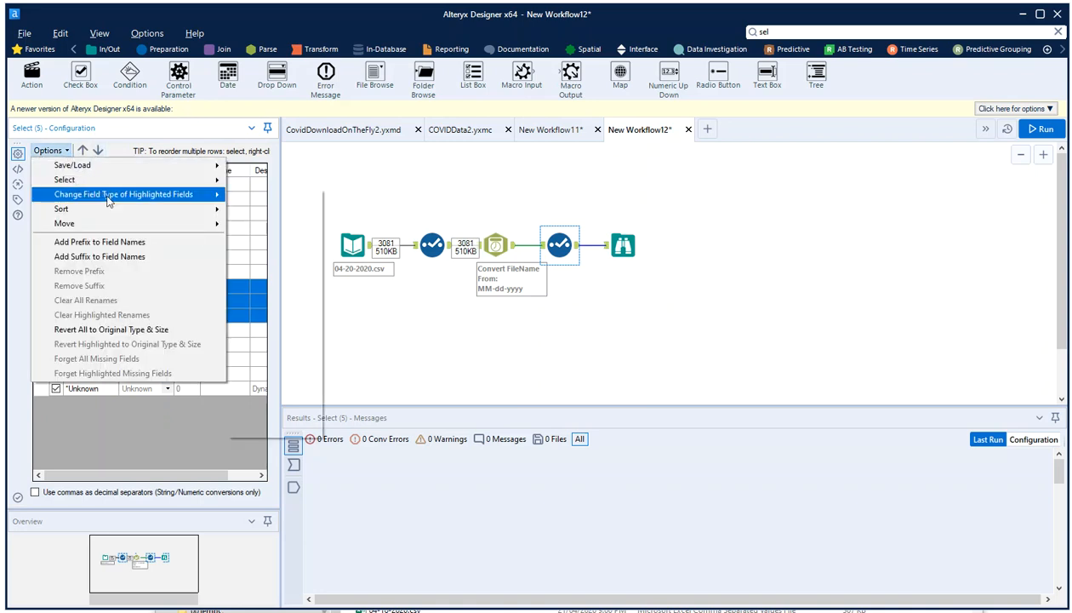
mouse_move(108, 201)
click(286, 245)
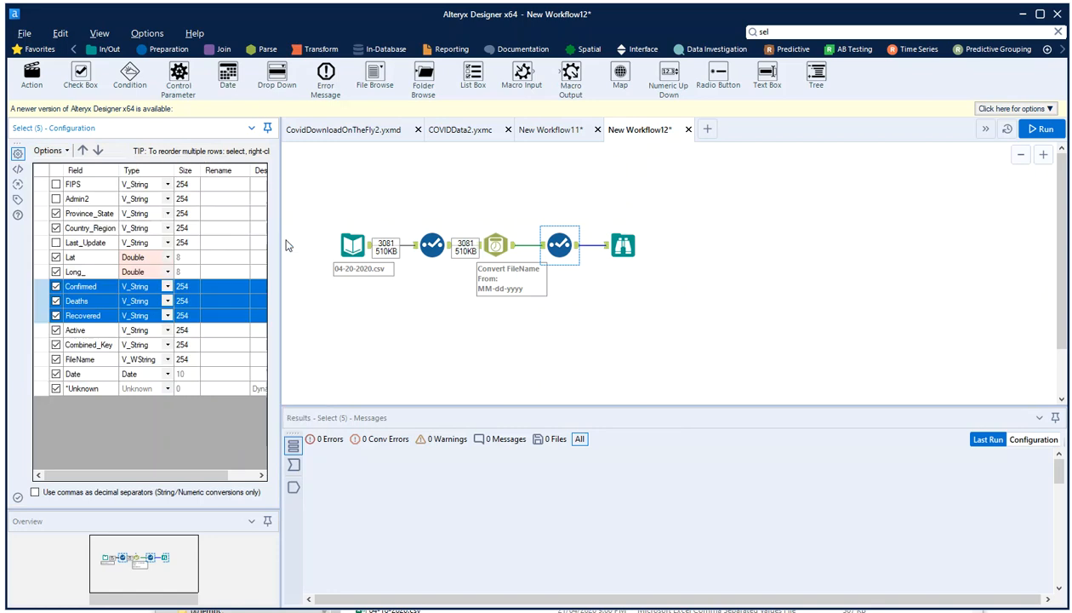
Exclude the Active, Combined_Key and FileName fields in the second Select tool
click(56, 333)
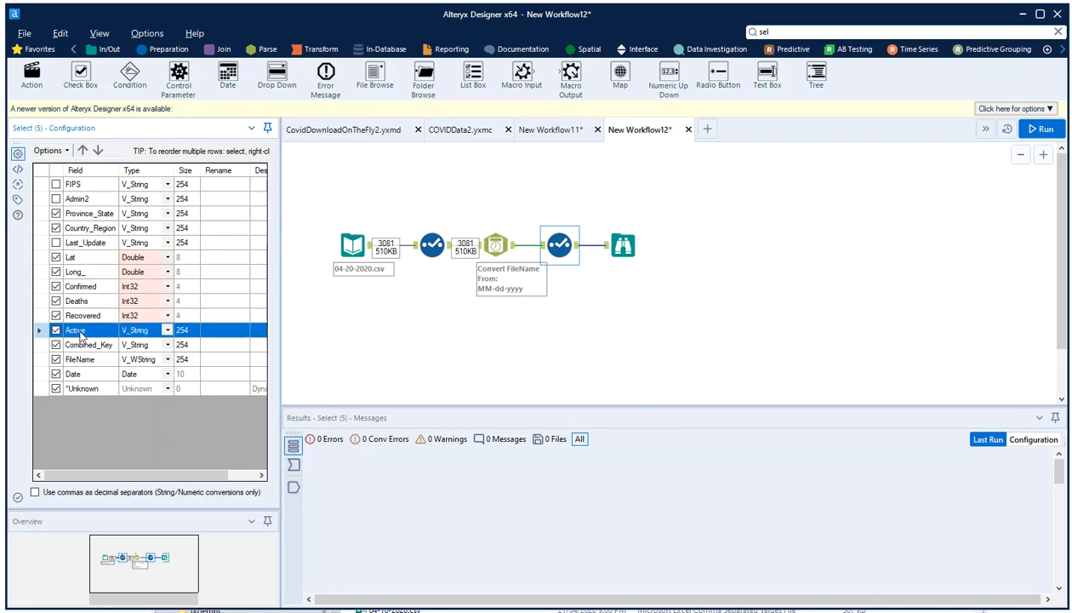
click(56, 332)
click(56, 344)
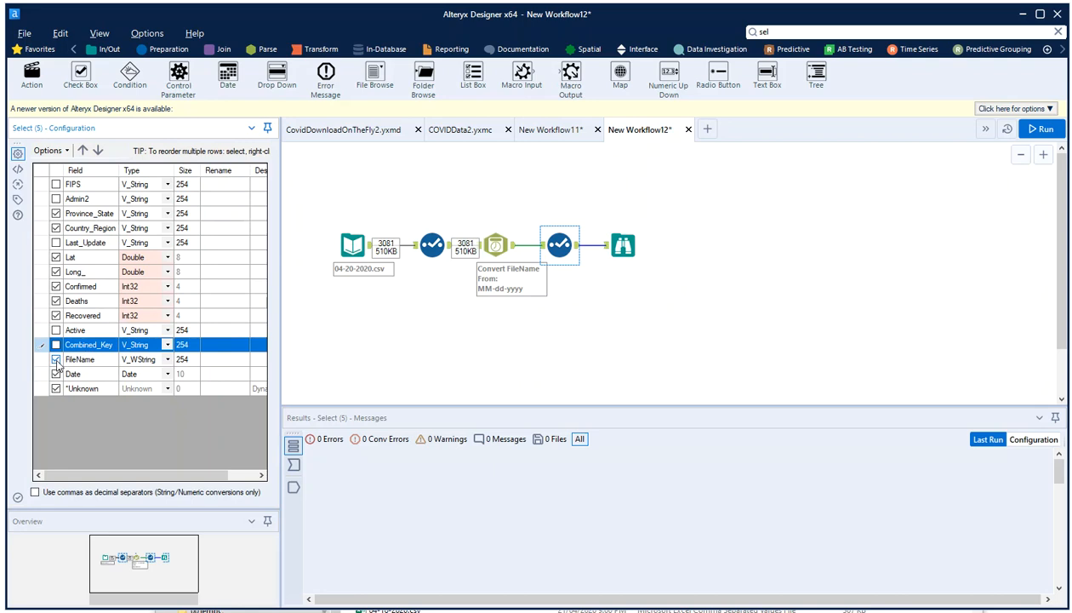
click(57, 359)
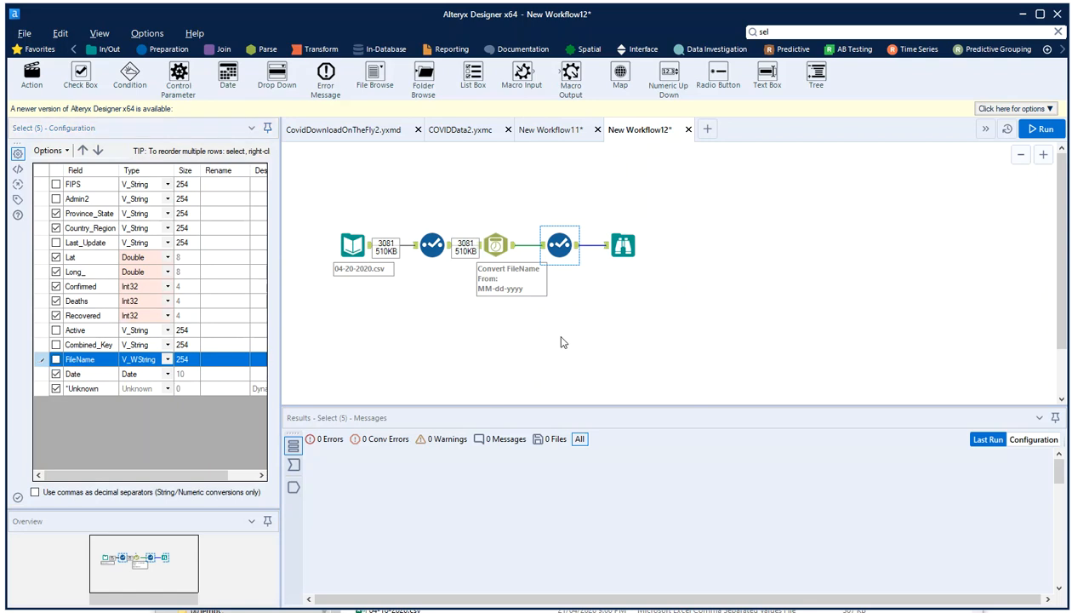
click(596, 291)
key(ctrl+r)
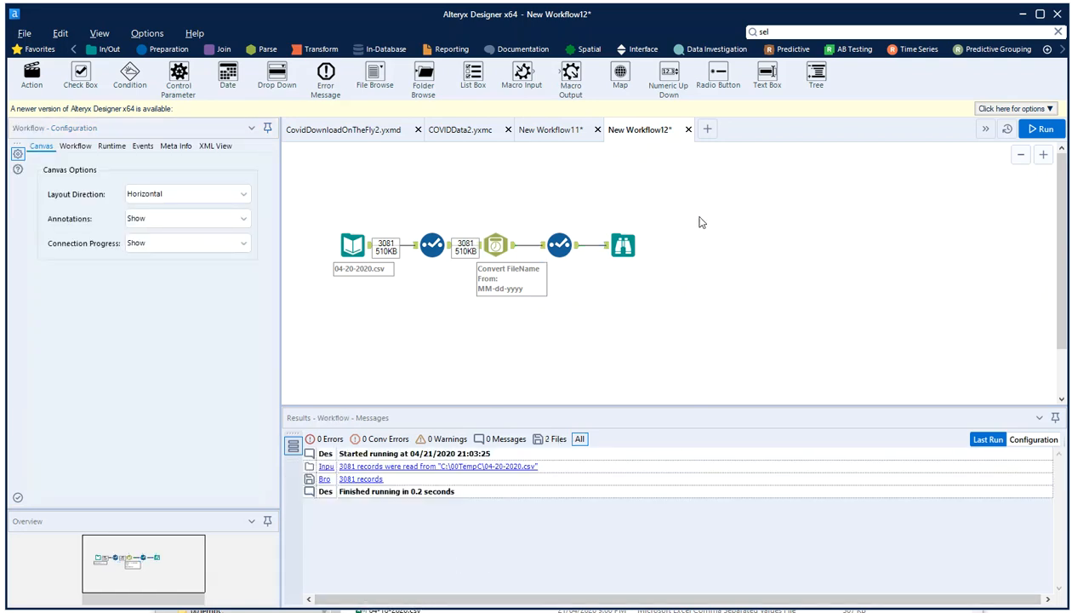
Insert a Formula tool between the second Select tool and the Browse
click(799, 33)
text(form)
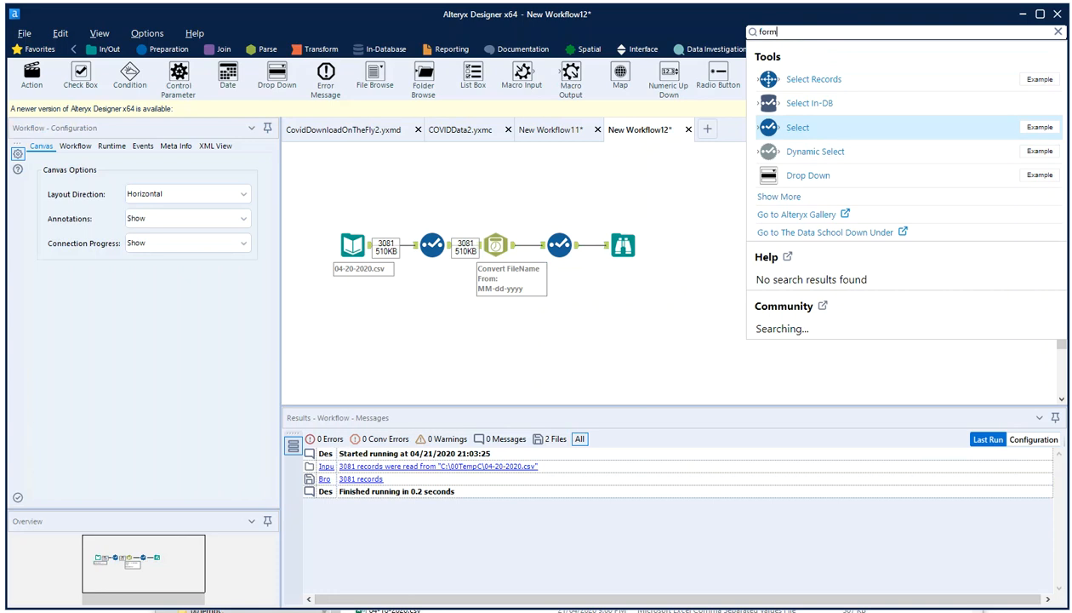
drag(789, 124, 607, 256)
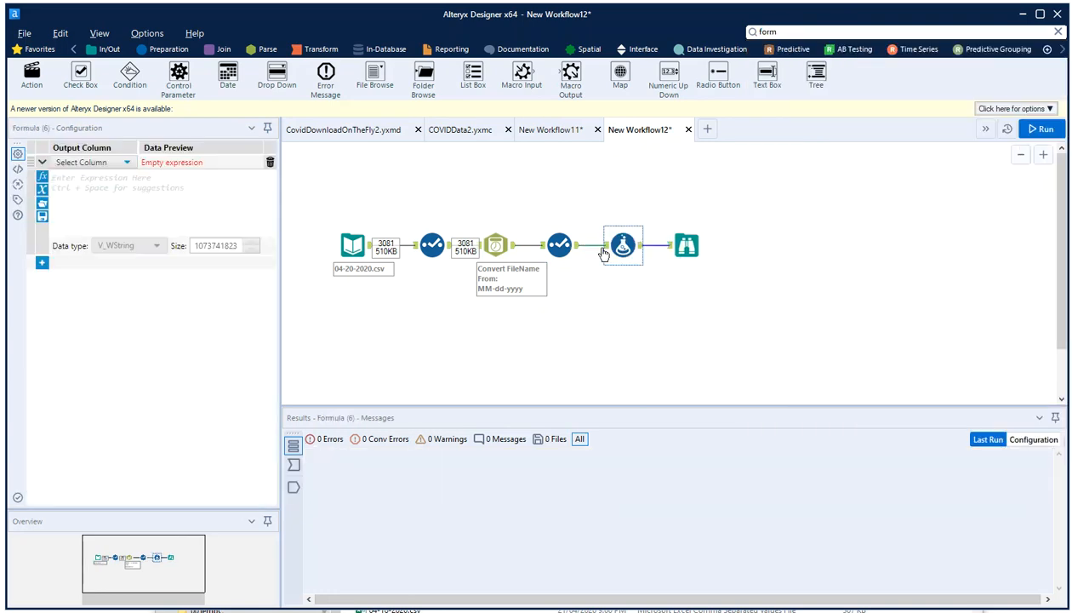
Insert a Data Cleansing tool between the second Select tool and the Formula tool
click(763, 32)
text(clean)
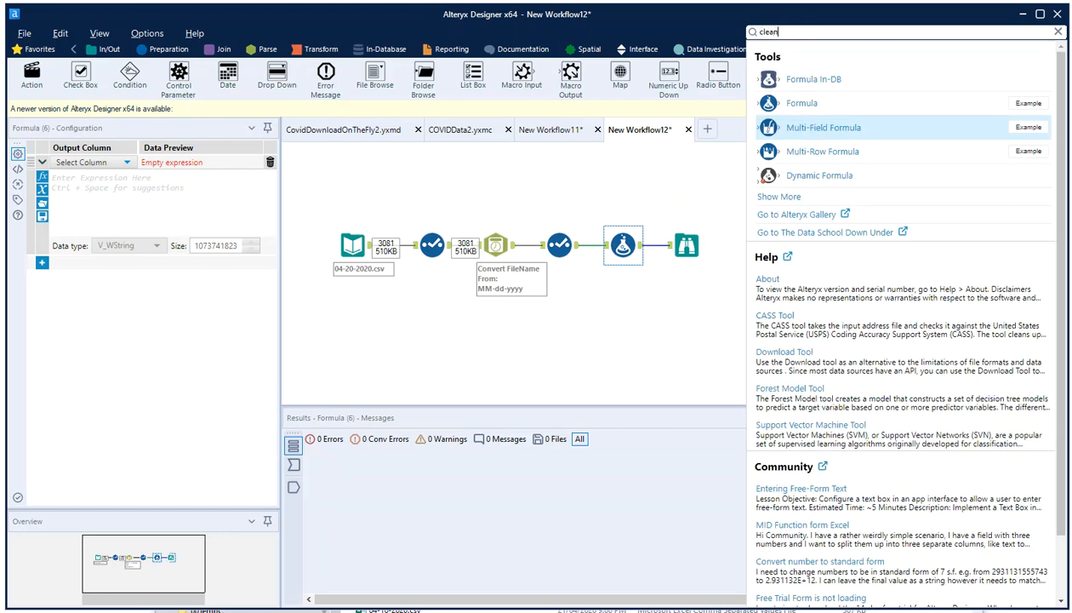
drag(770, 80, 624, 246)
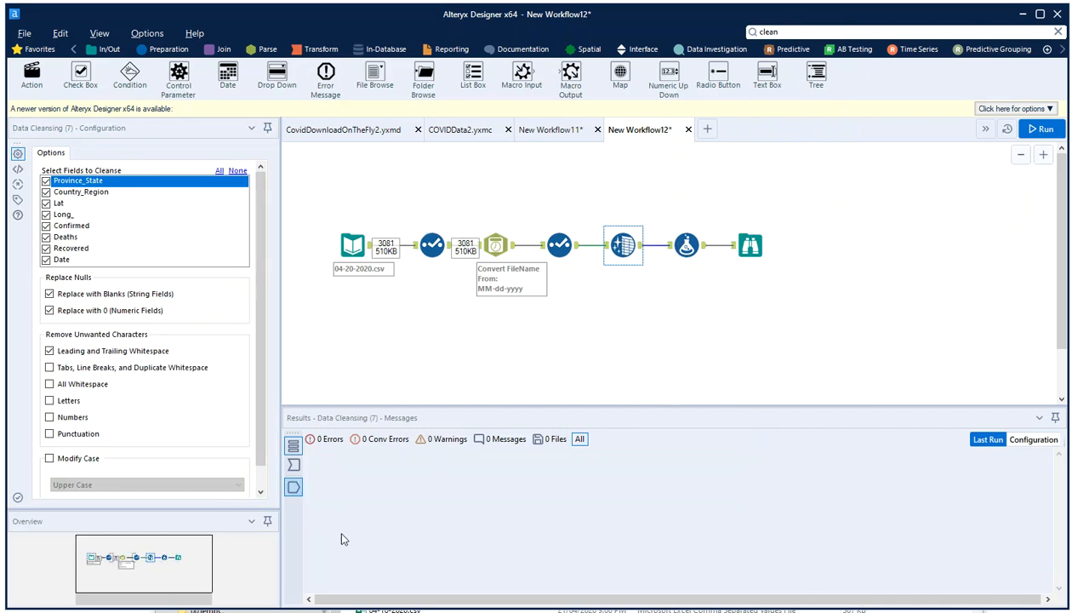
Exclude Province_State, Country_Region, Lat, Long_ and Date from the fields to cleanse in the Data Cleansing tool
click(47, 182)
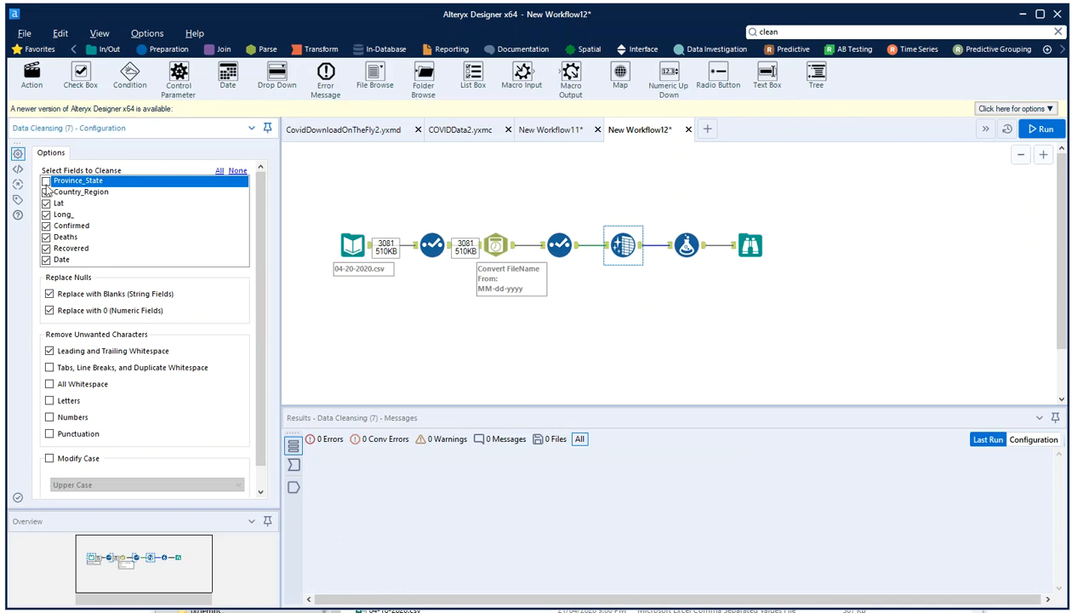
click(45, 192)
click(46, 204)
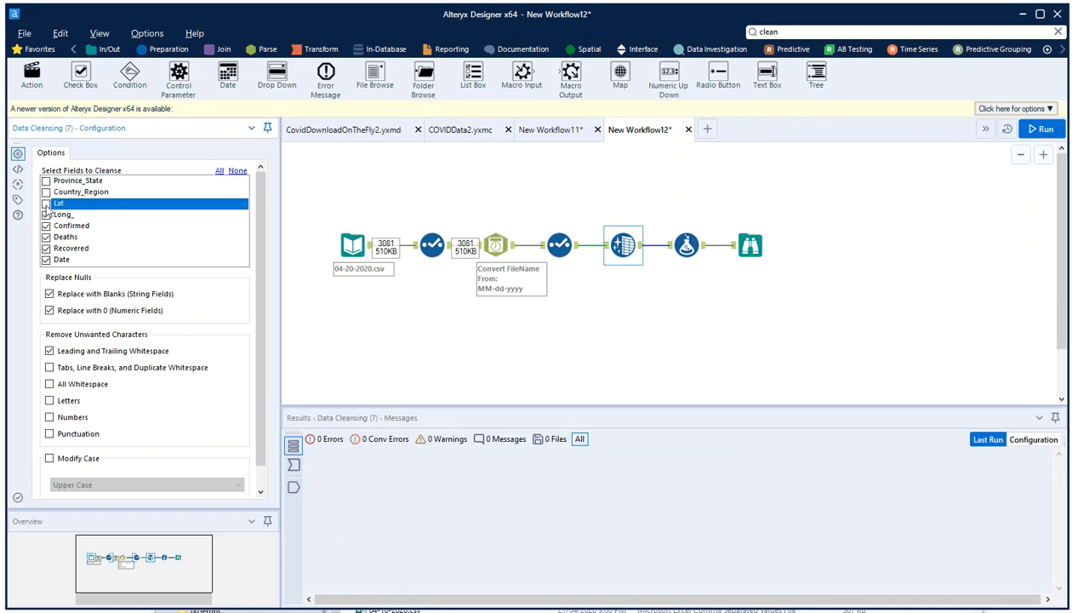
click(47, 215)
click(47, 260)
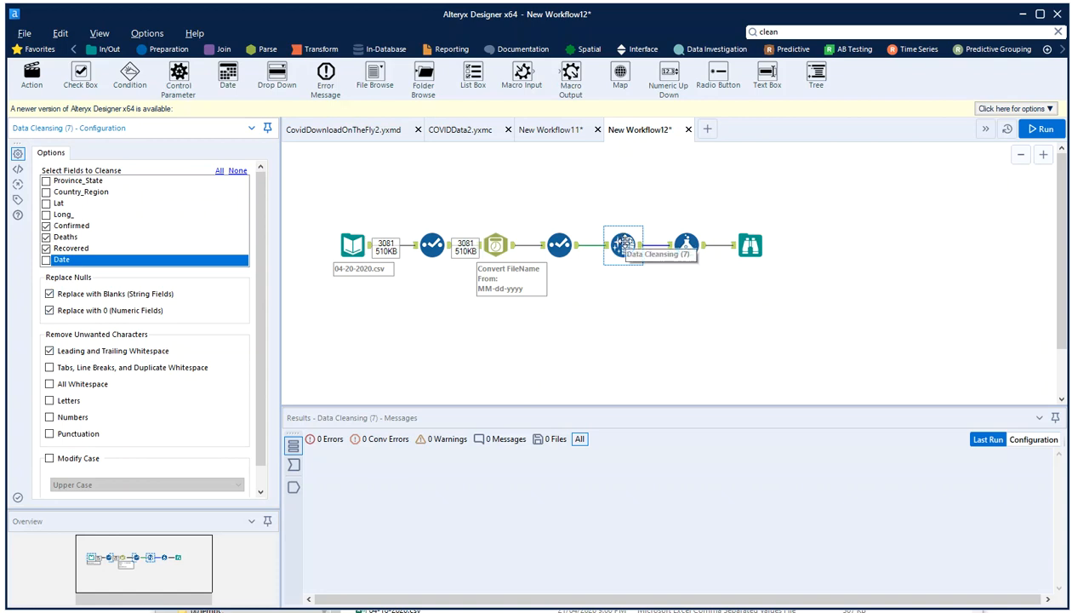
click(672, 300)
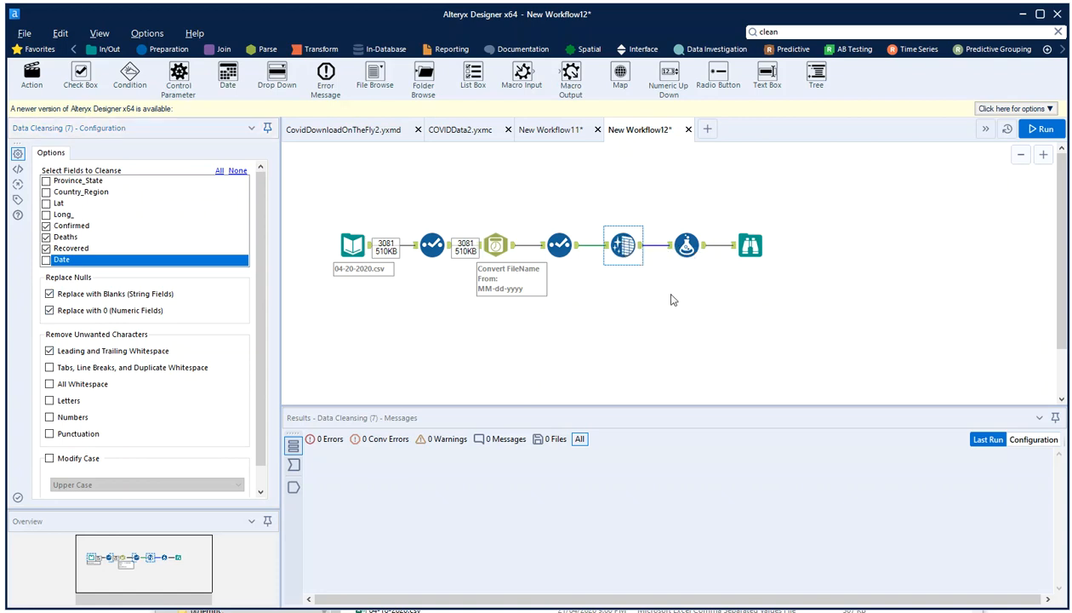
Run the workflow, examine the cleansed records in the Browse tool, and check the column headers of the 01-22-2020.csv report in the browser
key(ctrl+r)
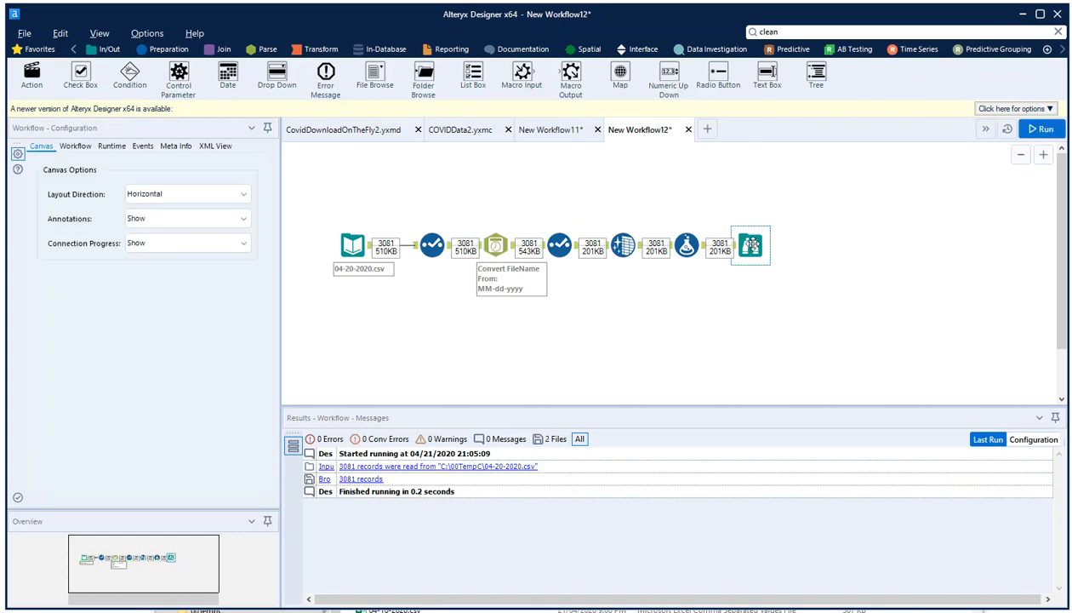
click(753, 245)
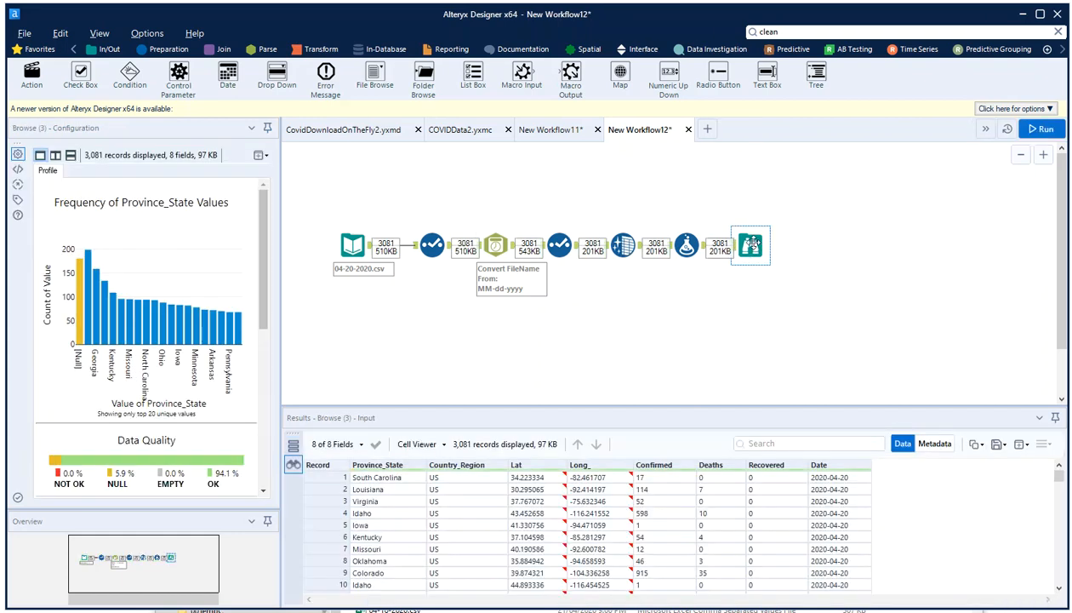
key(alt+Tab)
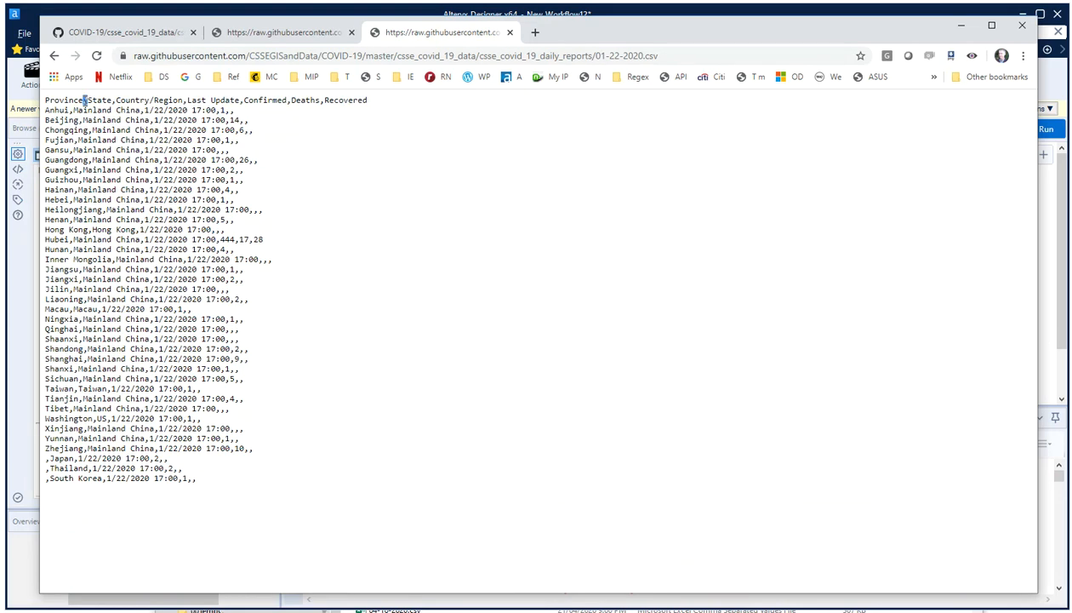
key(alt+Tab)
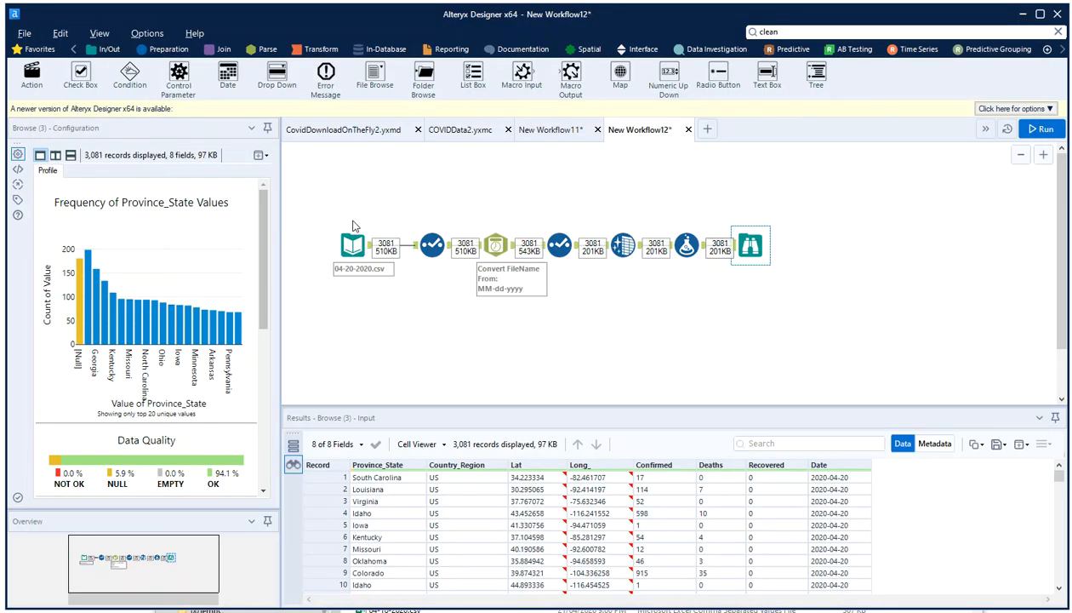
Insert a Dynamic Rename tool between the first Select tool and the FileName date conversion
click(416, 252)
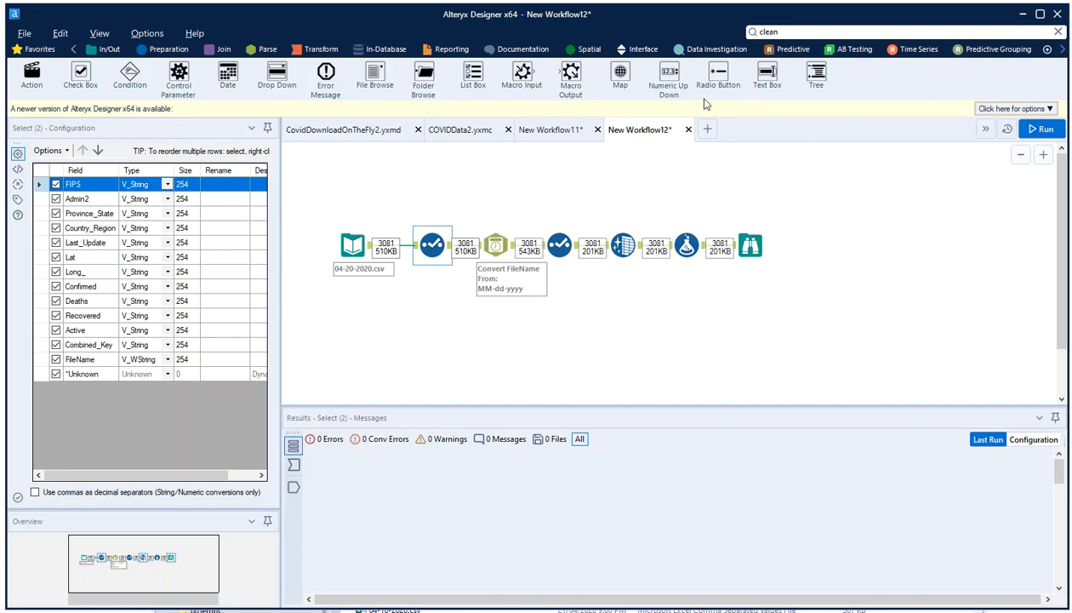
click(789, 34)
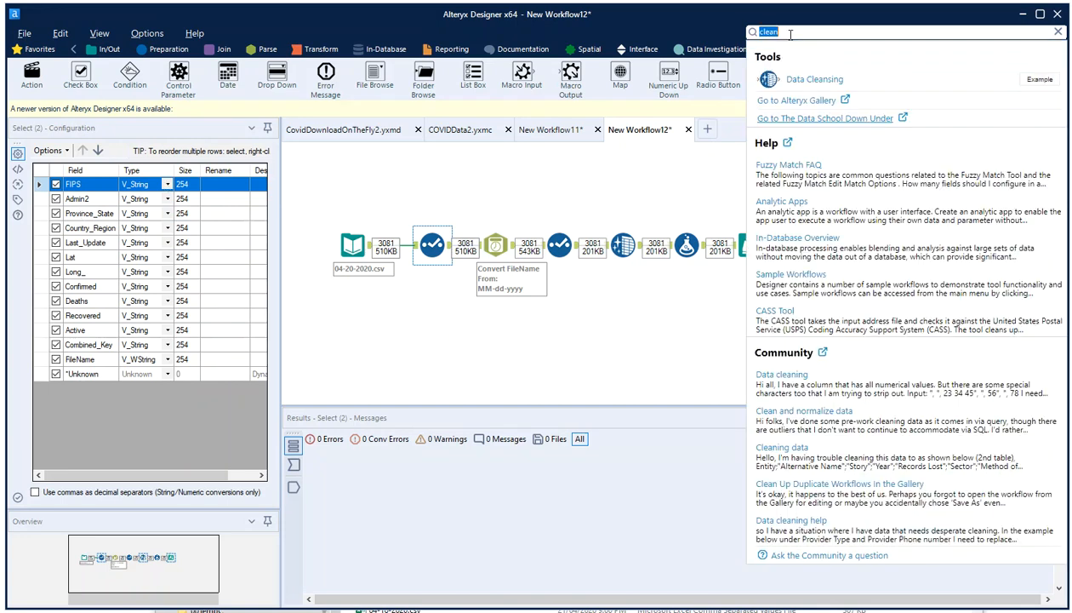
text(dyn)
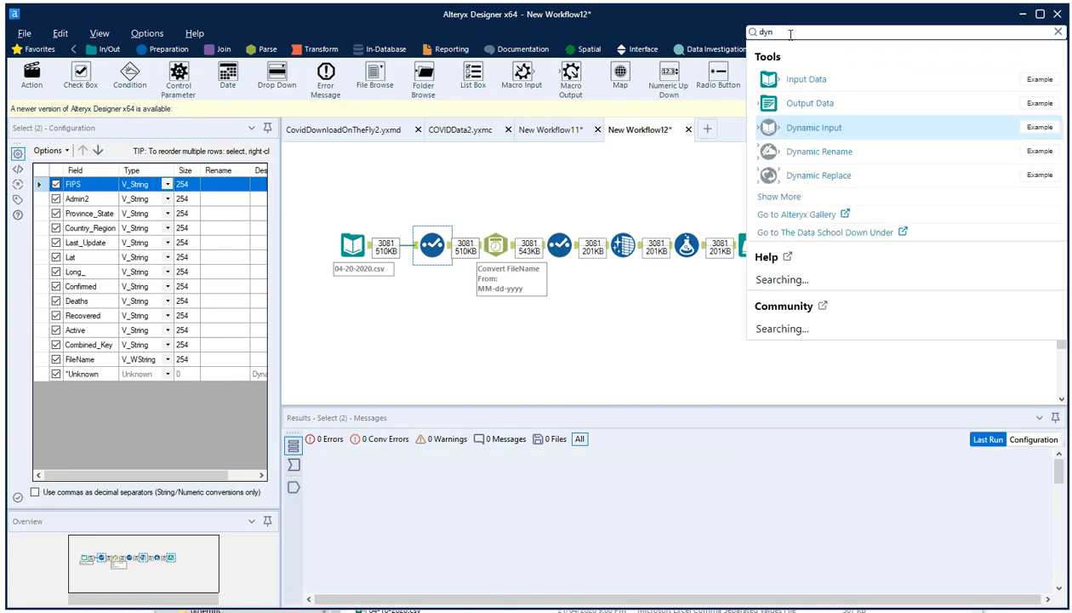
drag(830, 151, 466, 245)
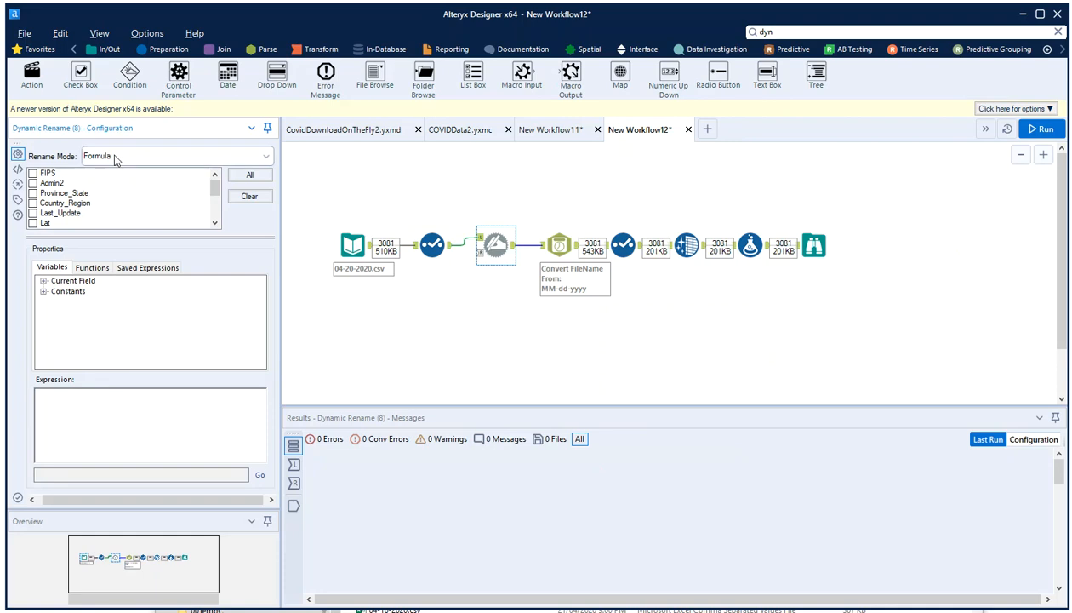
Write the Dynamic Rename expression replace([_CurrentField_],'/','_') to swap slashes for underscores in field names
click(43, 281)
drag(78, 294, 45, 409)
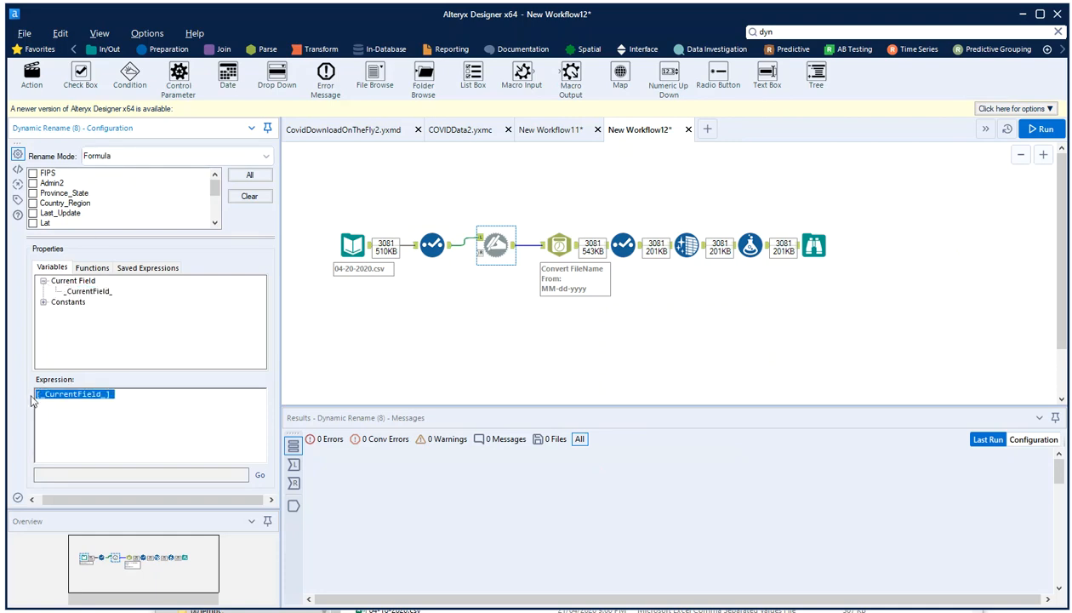
click(37, 394)
text(repal)
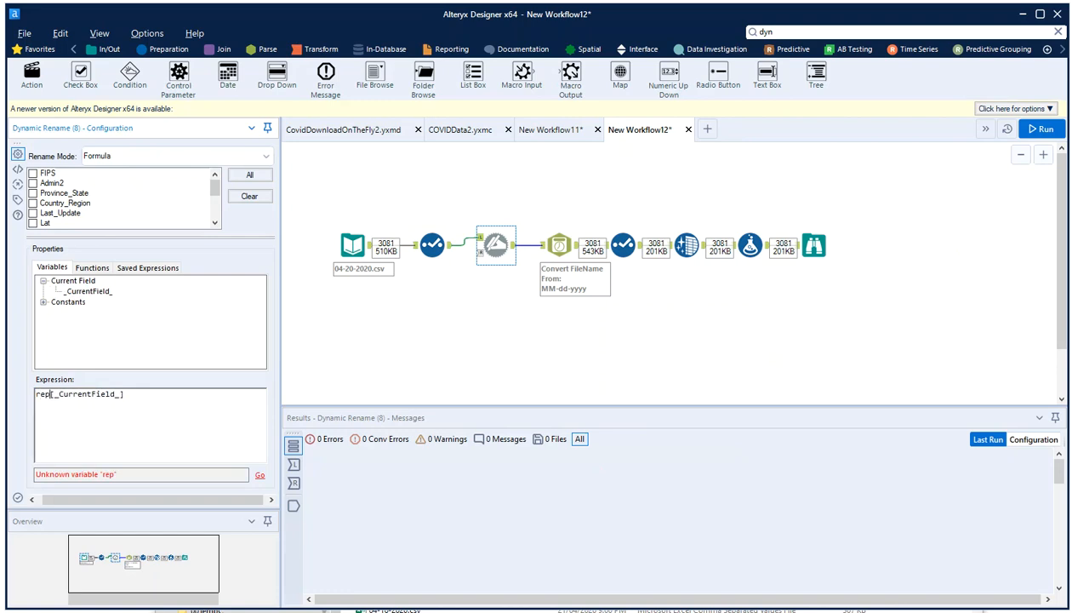
key(BackSpace)
key(BackSpace)
key(BackSpace)
text(place()
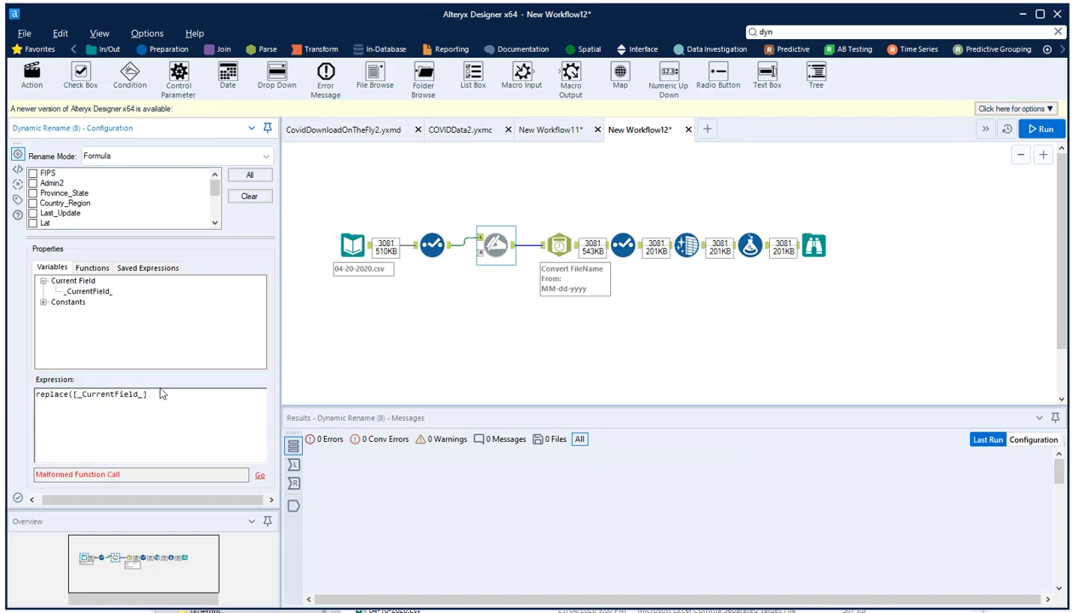
text('/','_'))
click(504, 357)
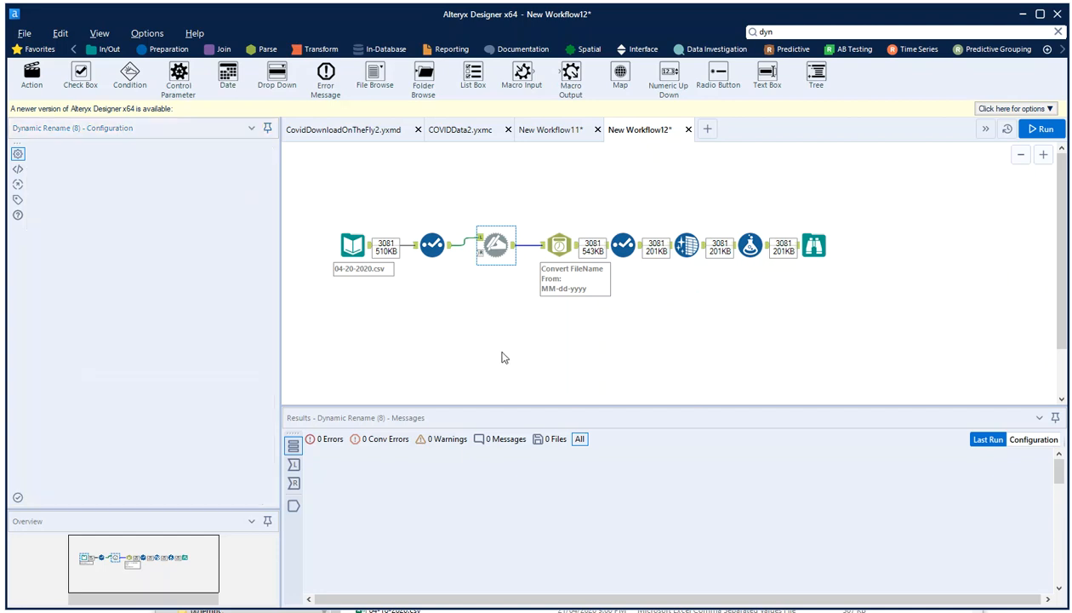
Select all fields for renaming in the Dynamic Rename tool, run the workflow and view the Browse data
key(ctrl+r)
click(495, 245)
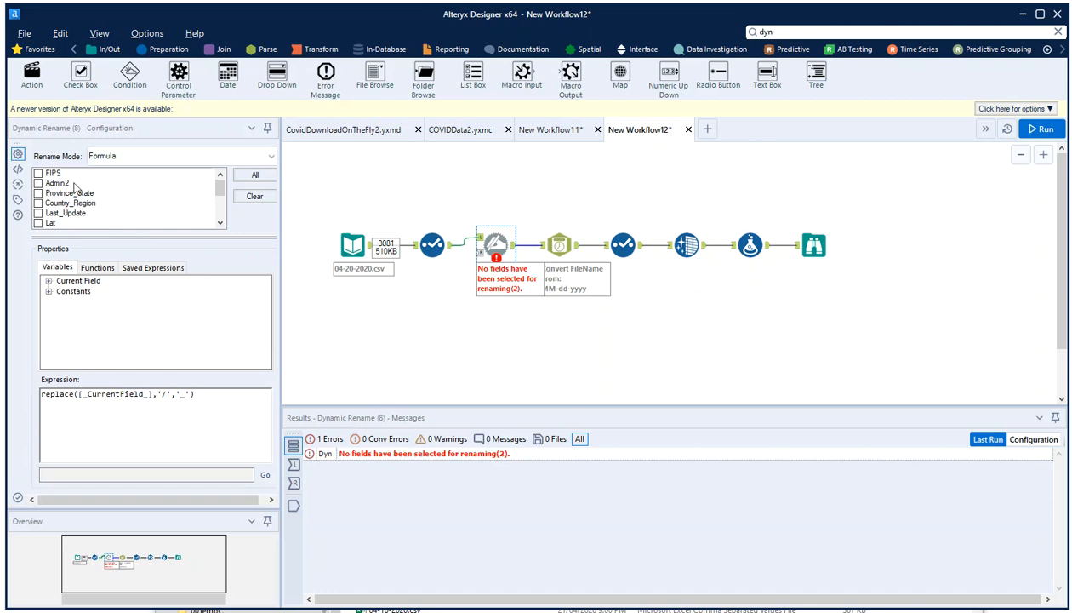
click(253, 175)
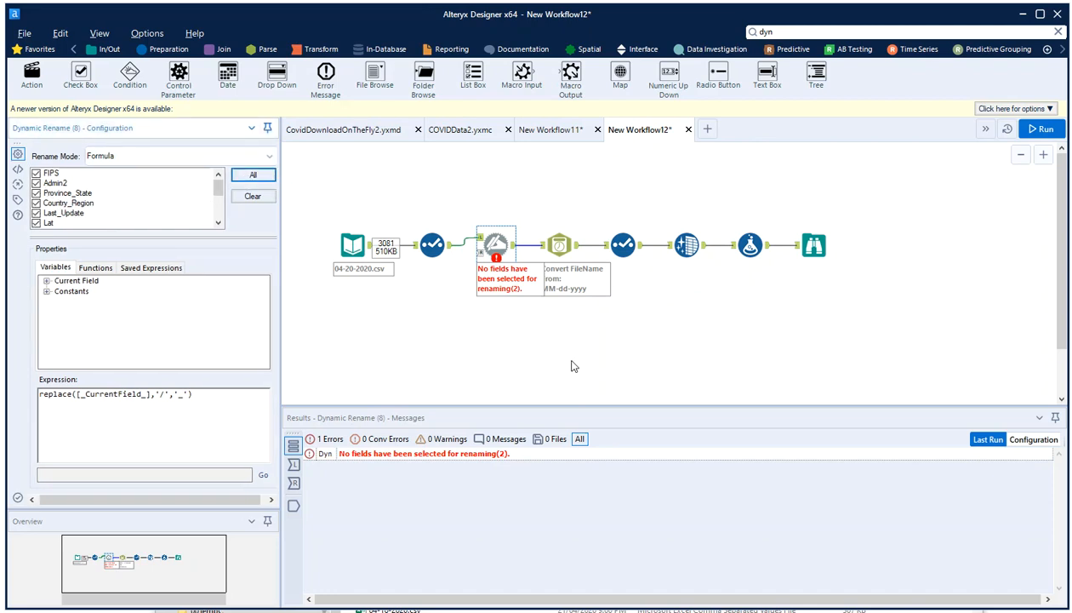
key(ctrl+r)
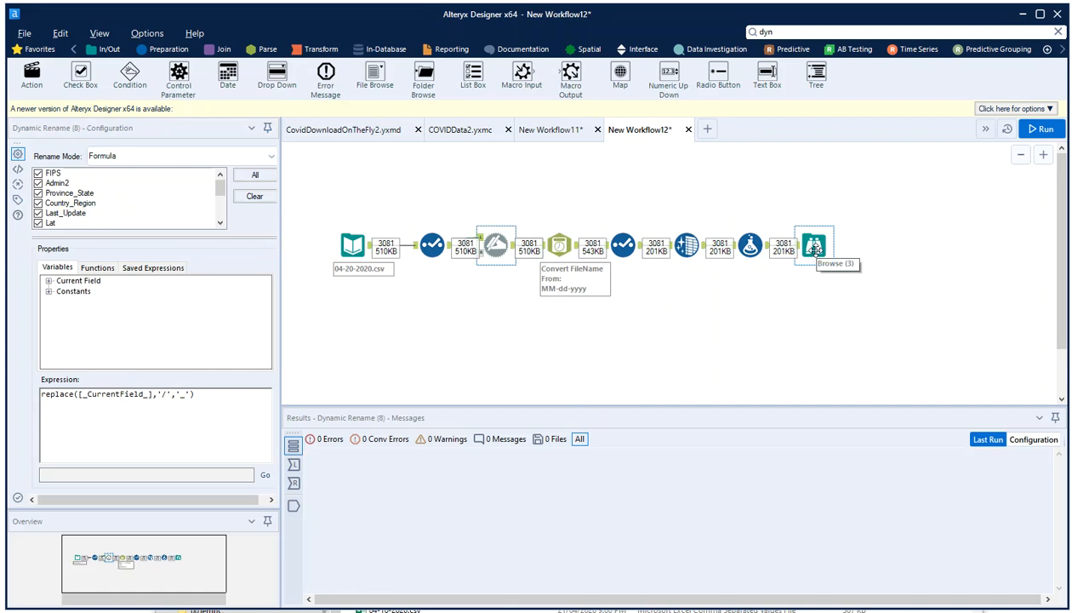
click(814, 247)
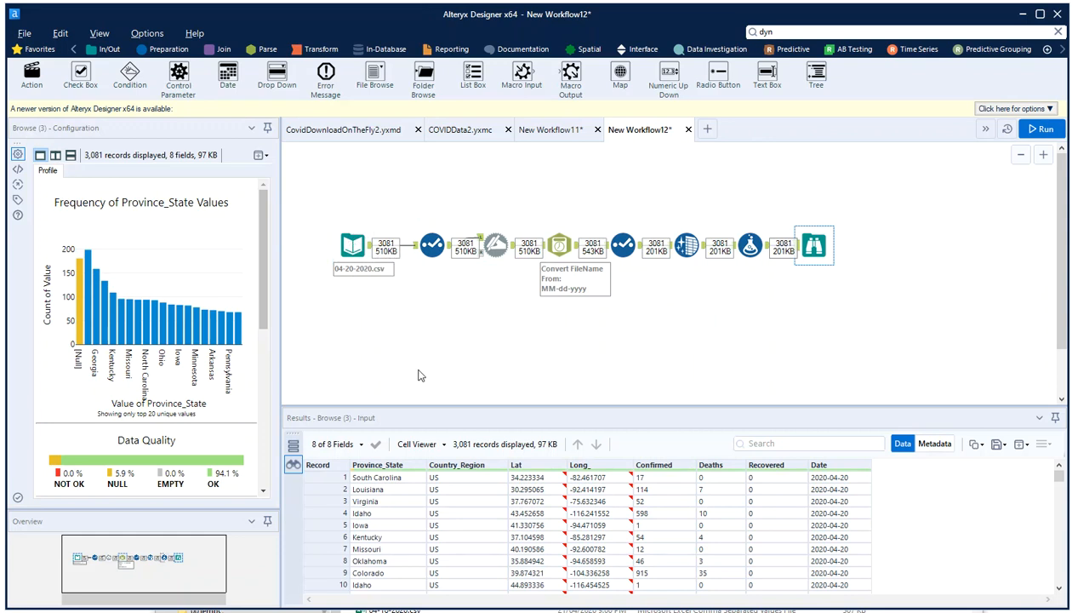
Attach a Control Parameter to the Input Data tool and set its action to replace only the string 04-20-2020.csv in the file value
drag(179, 75, 354, 229)
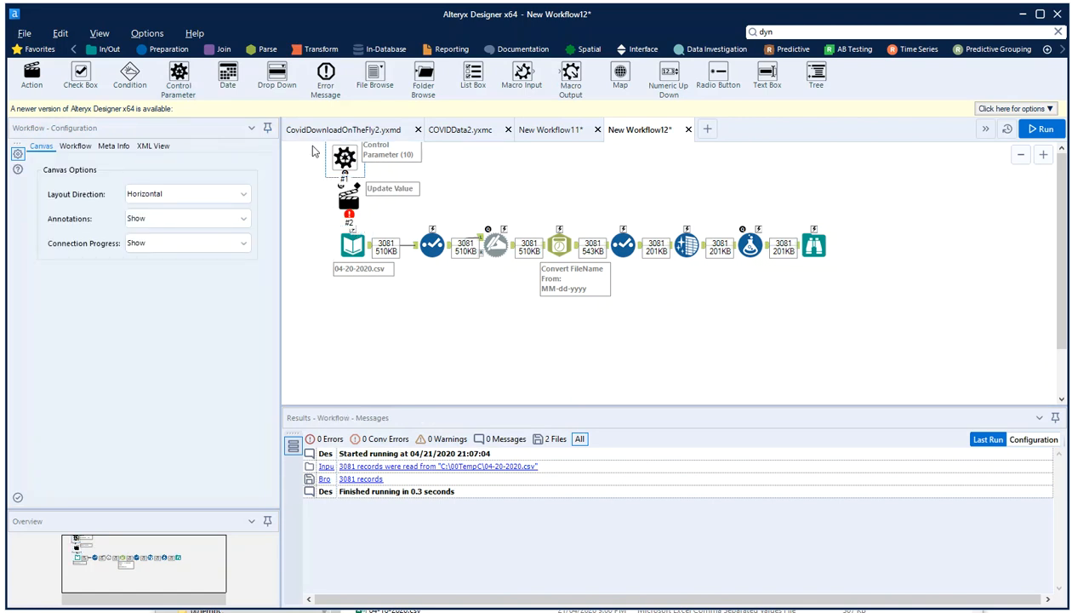
click(347, 199)
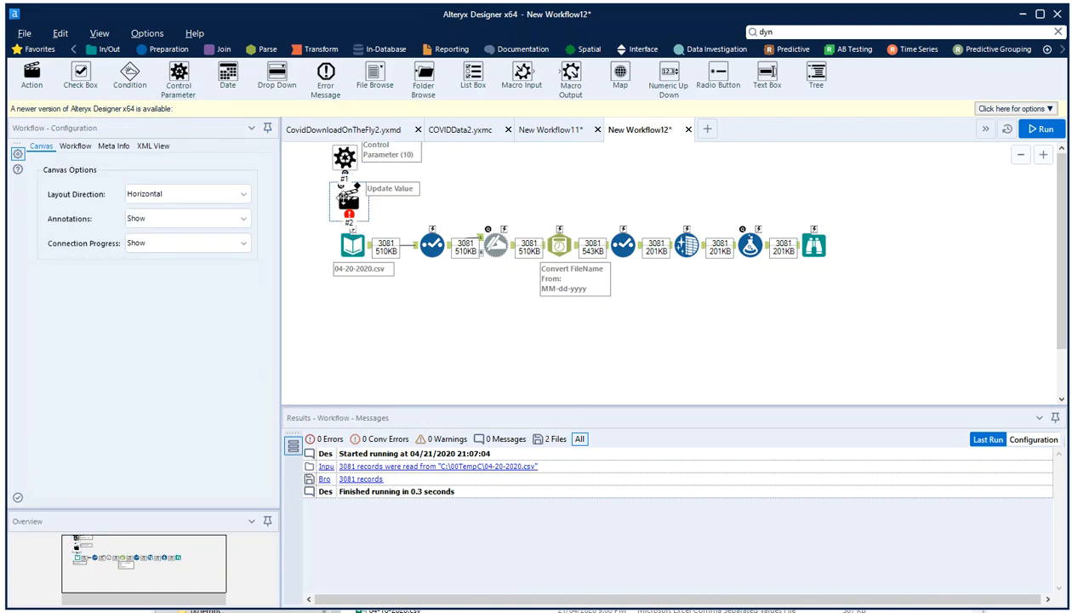
click(55, 207)
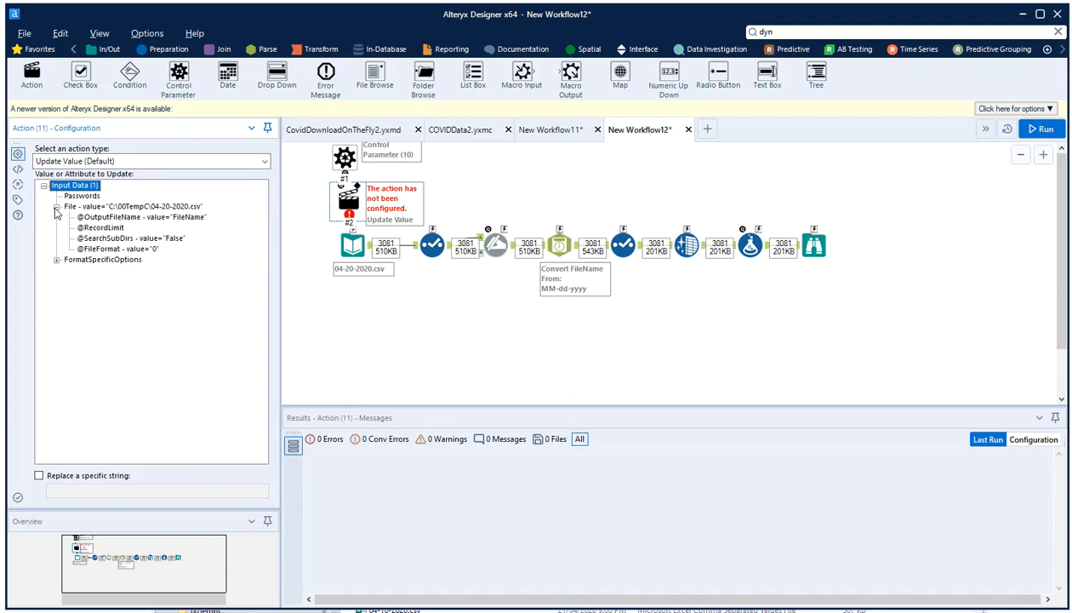
click(172, 210)
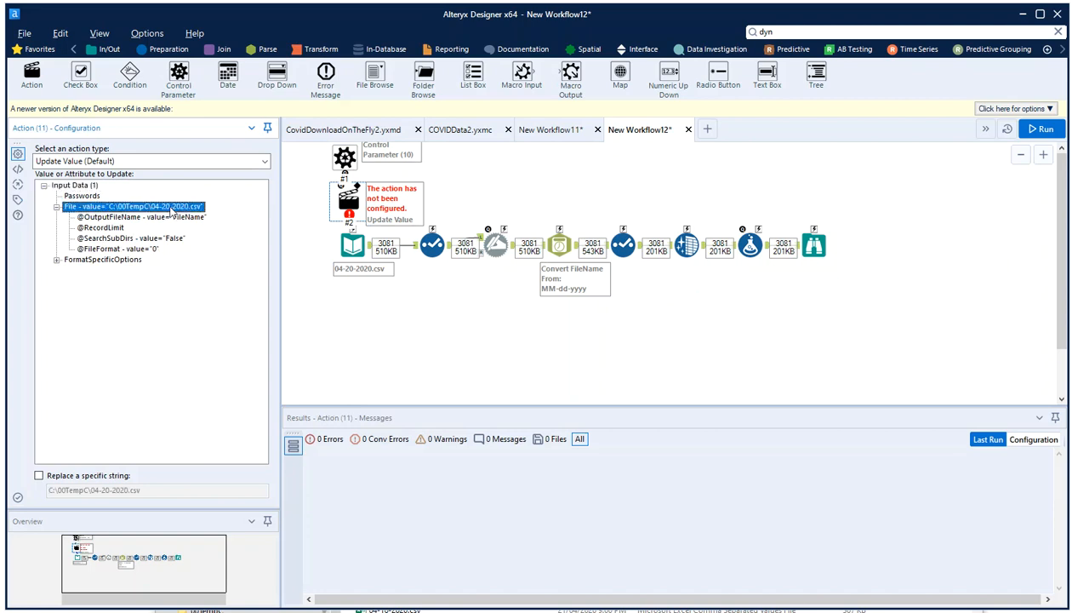
click(39, 475)
drag(87, 490, 46, 490)
key(Delete)
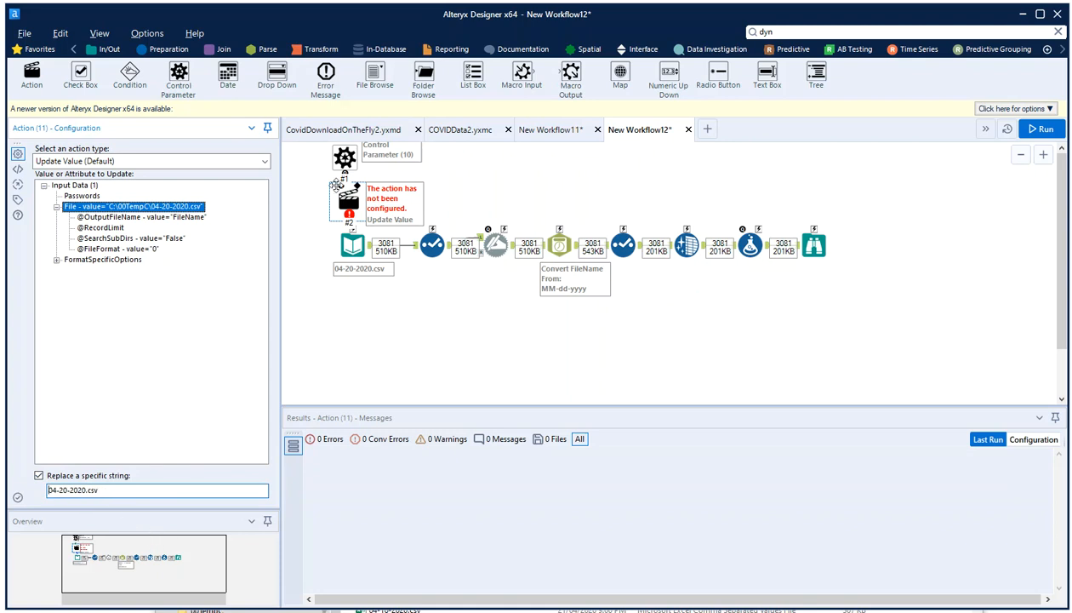
Label the Control Parameter FileName
click(151, 163)
click(145, 161)
click(342, 158)
drag(137, 163, 13, 164)
text(File)
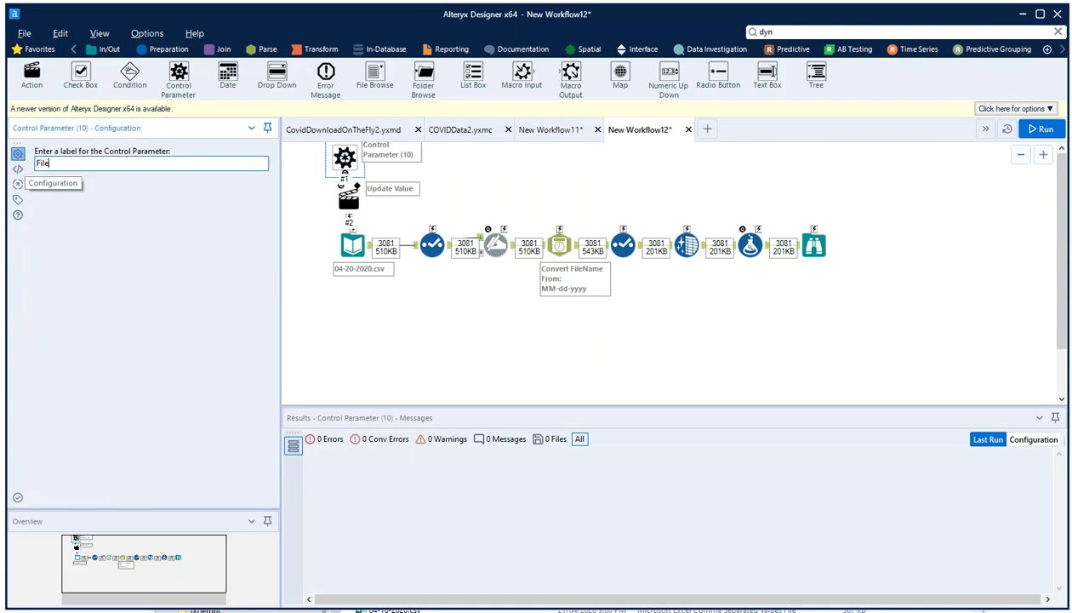
text(Name)
click(398, 327)
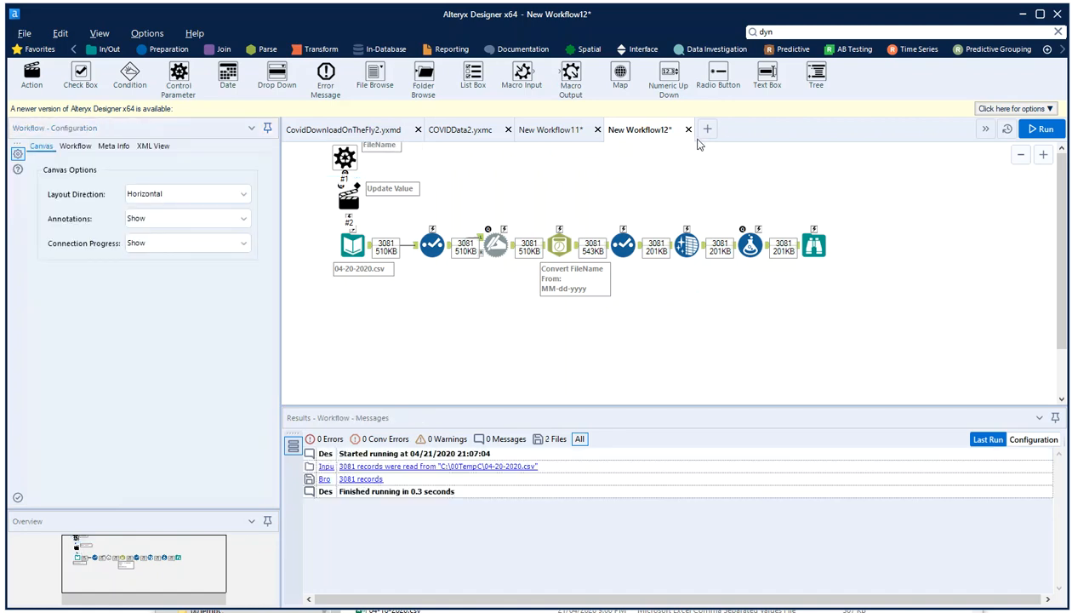
Connect a Macro Output tool to the Formula tool's output and check the workflow's type settings
drag(570, 73, 837, 284)
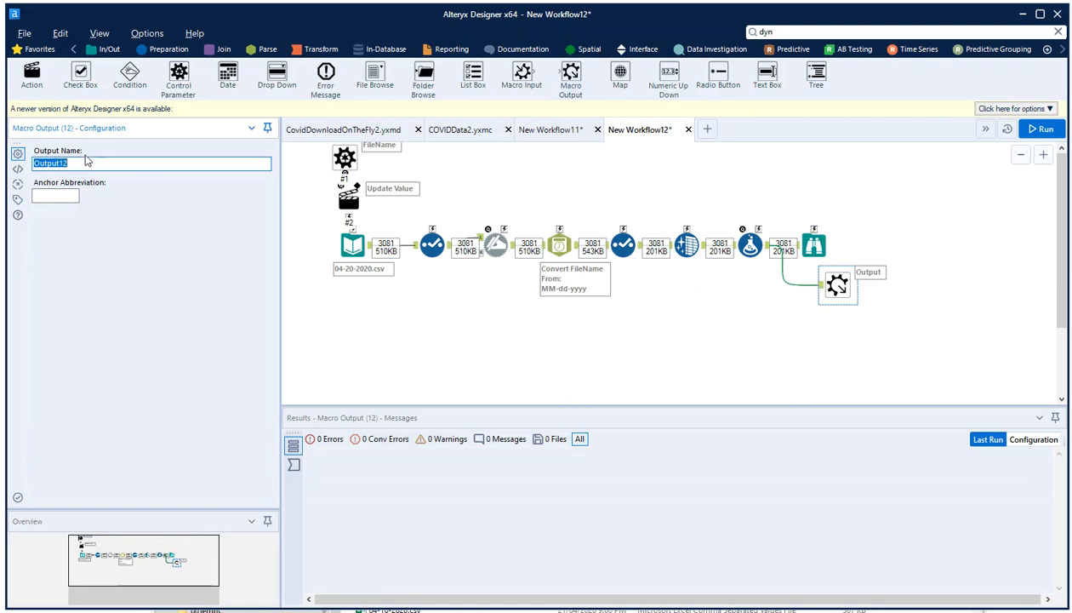
click(702, 361)
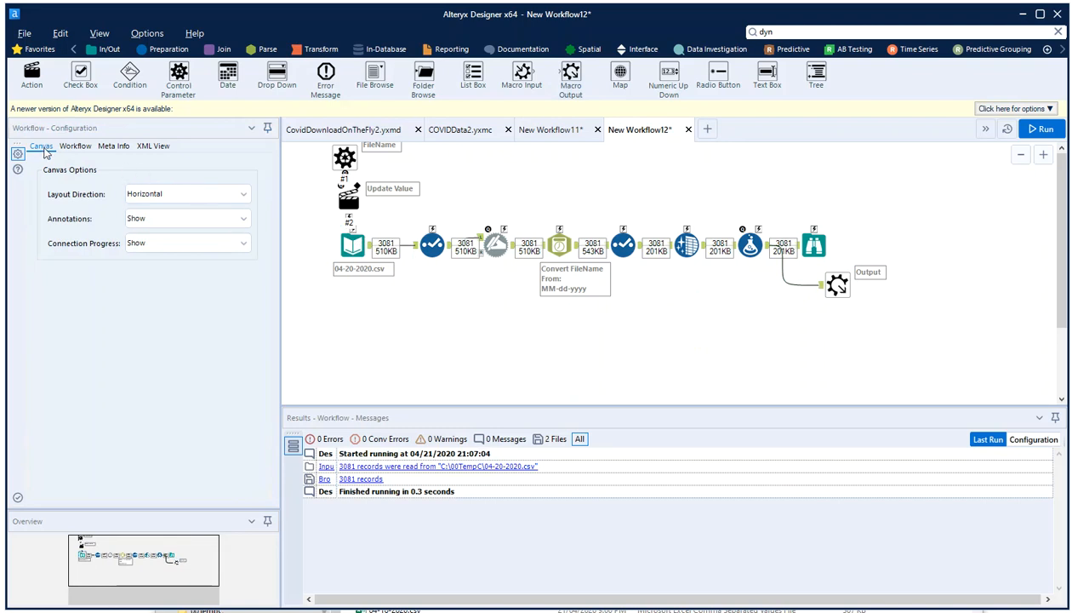
click(77, 146)
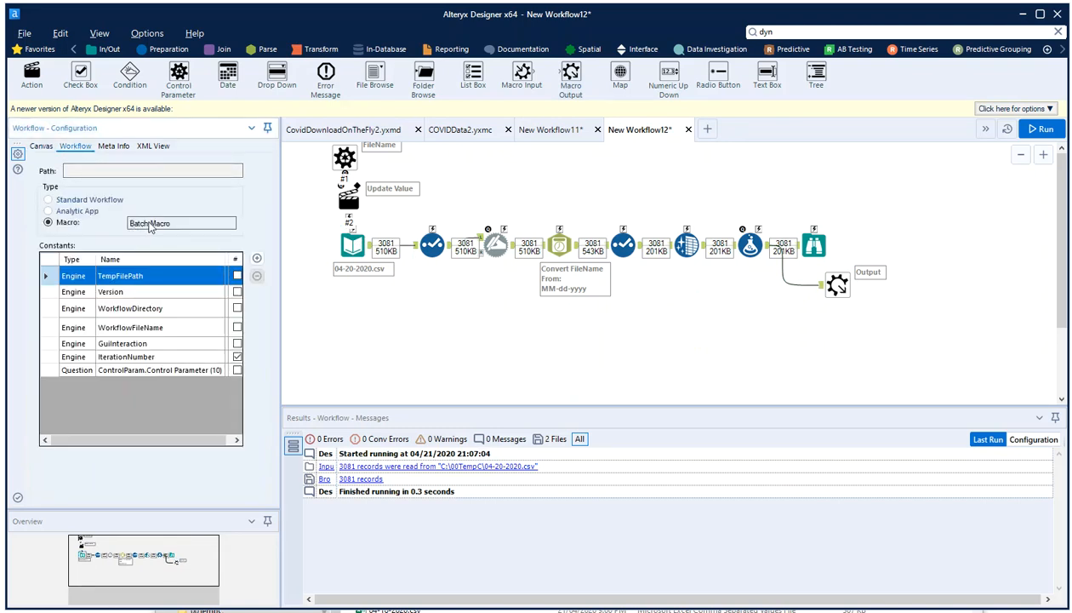
Save the macro as COVIDData3.yxmc in the 00TempC folder
click(23, 34)
mouse_move(43, 156)
click(203, 173)
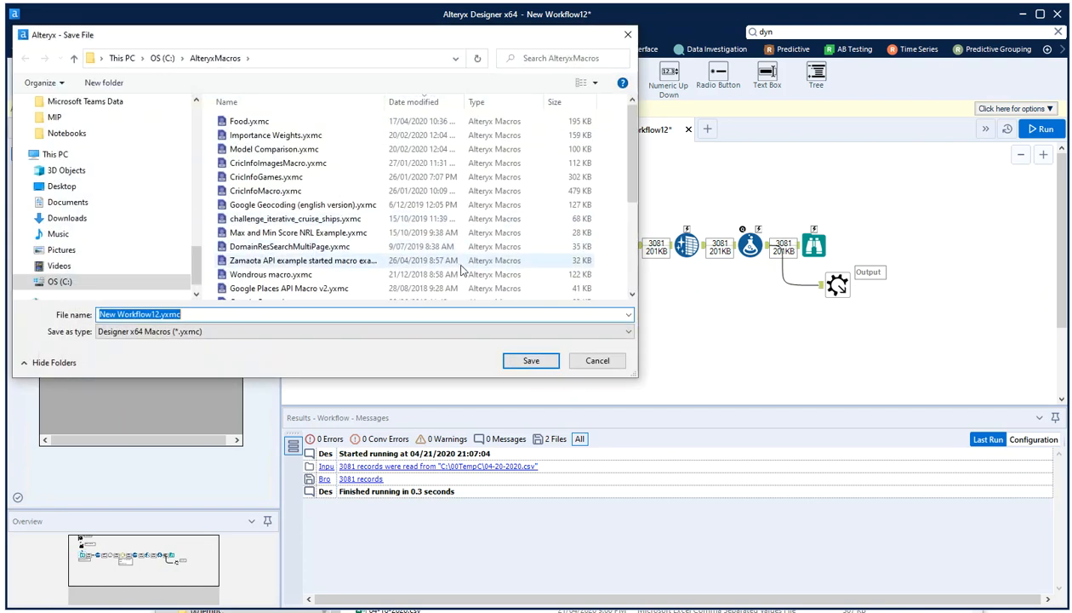
drag(185, 281, 179, 124)
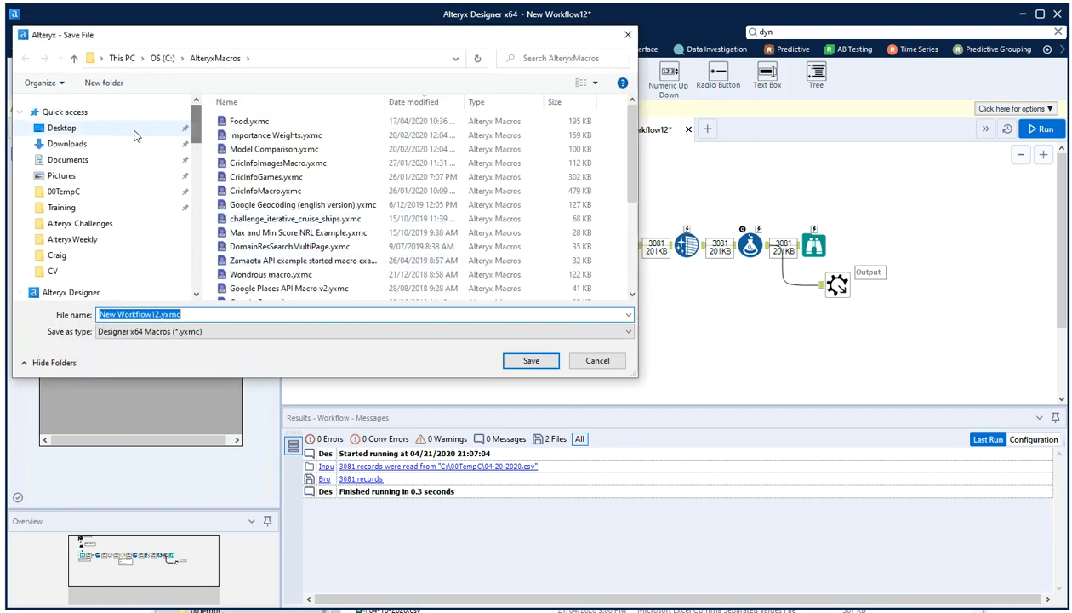
click(57, 194)
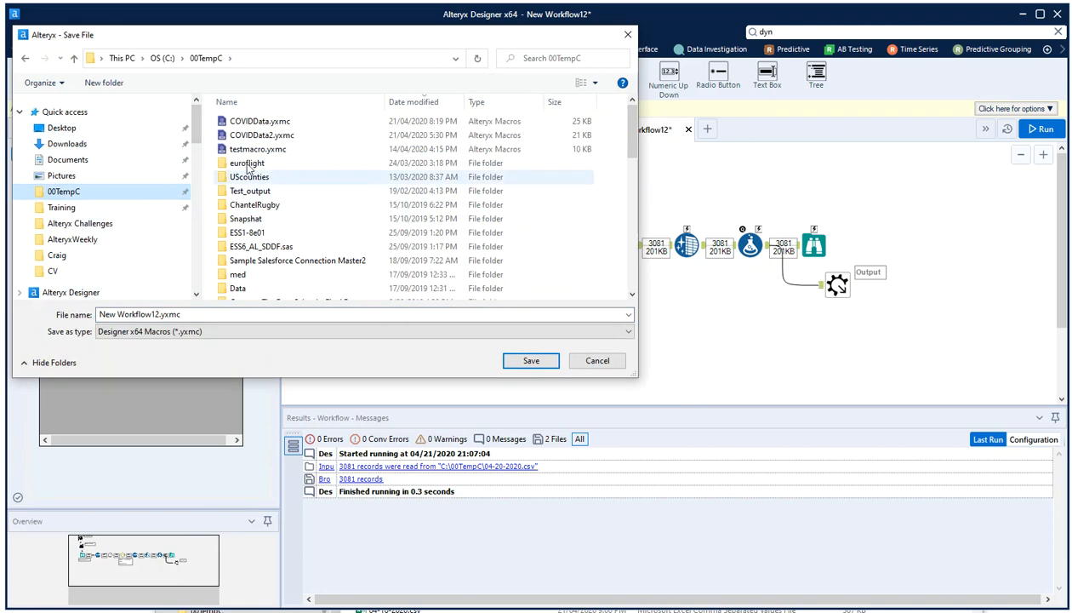
click(266, 135)
double_click(149, 314)
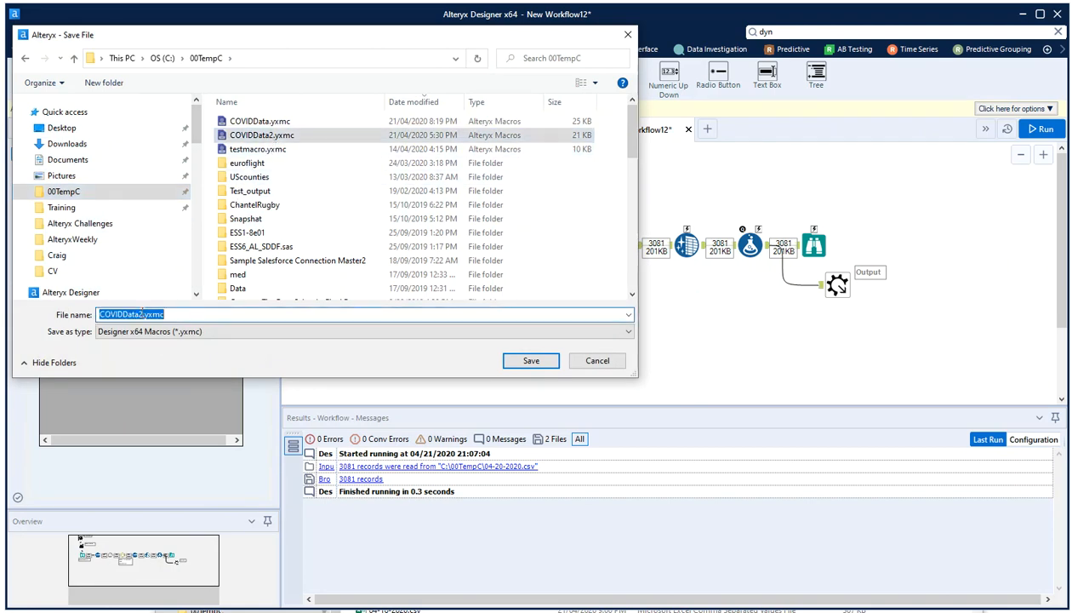
click(134, 314)
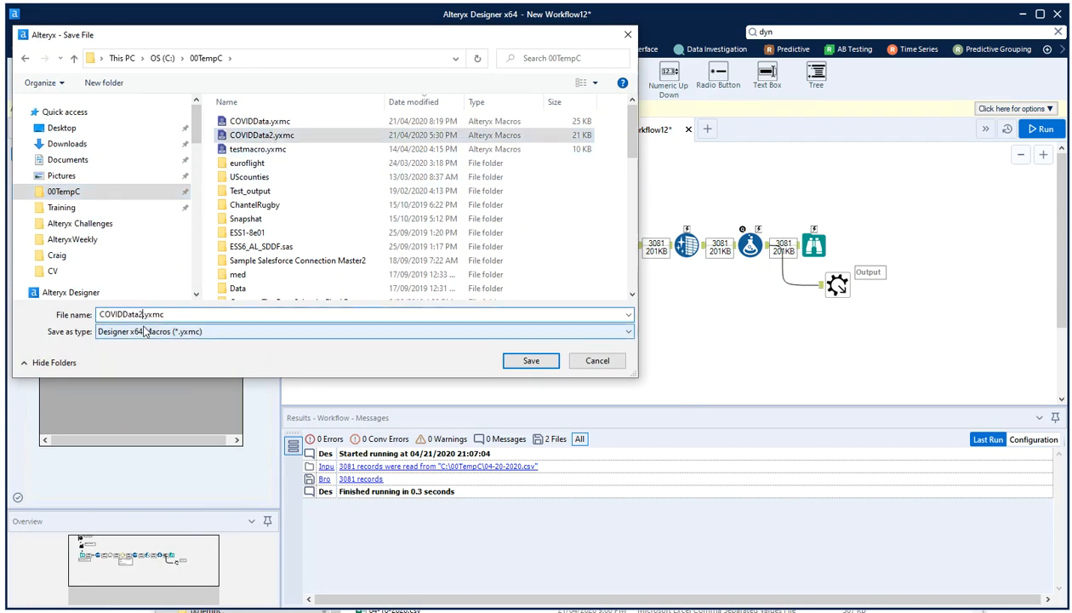
key(Delete)
text(3)
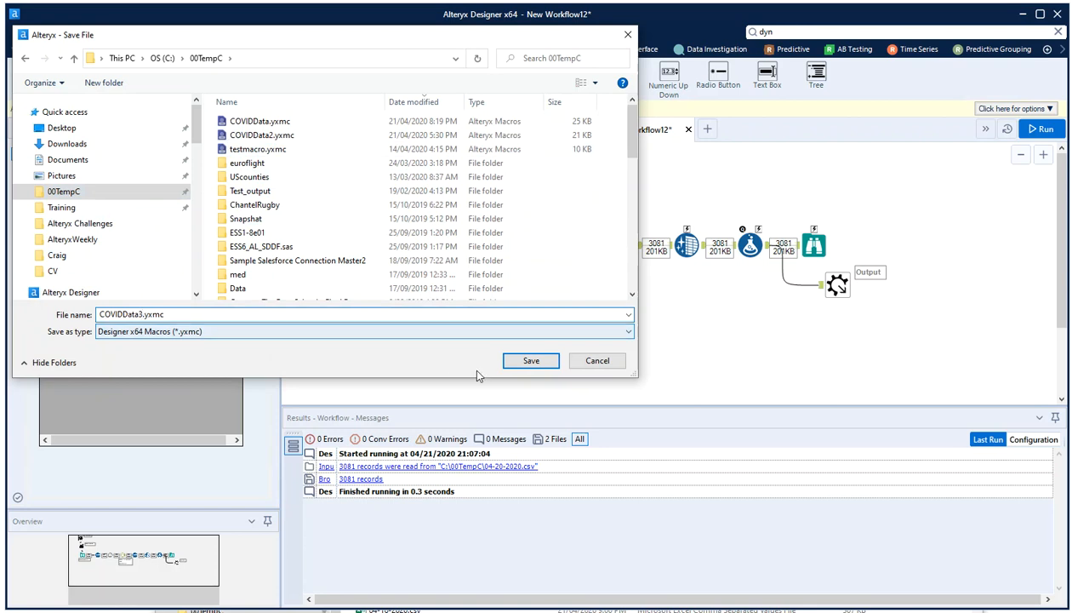
click(531, 360)
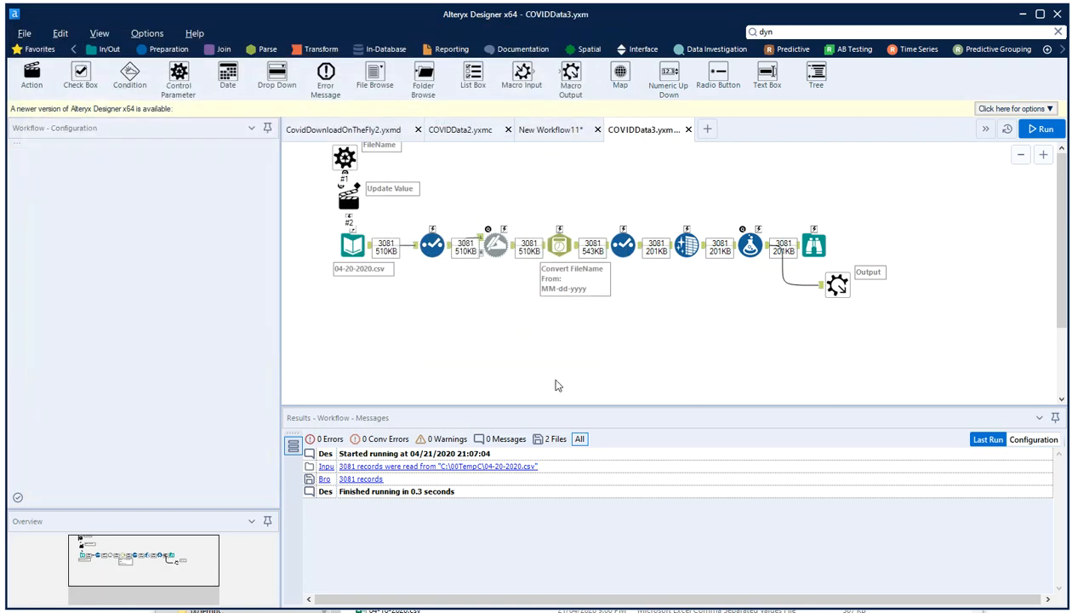
Insert the COVIDData3 macro on the canvas of New Workflow11 below the Download tool
click(552, 130)
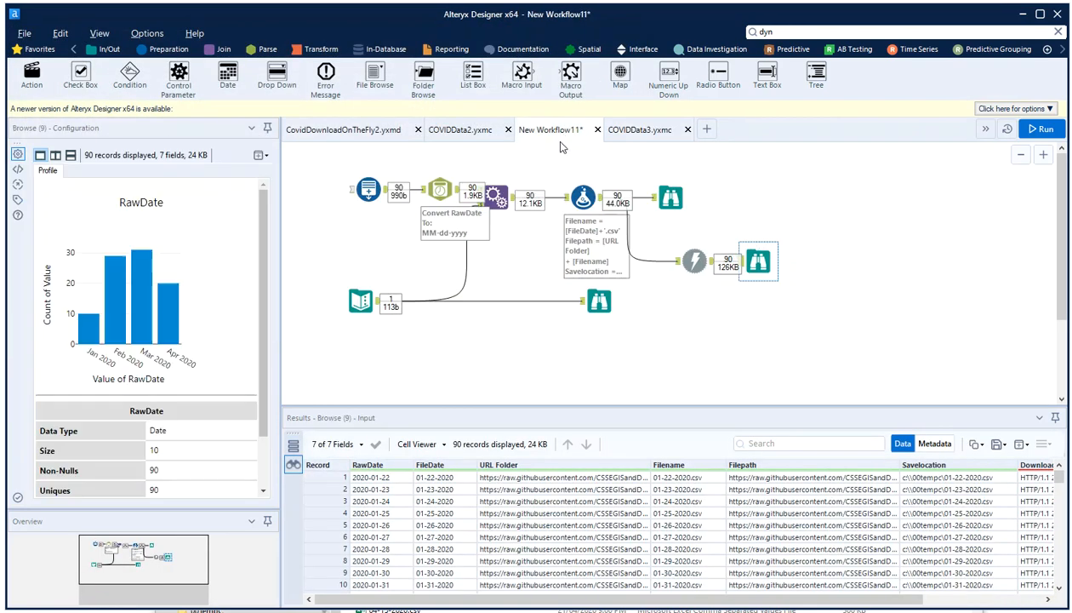
right_click(696, 290)
mouse_move(746, 326)
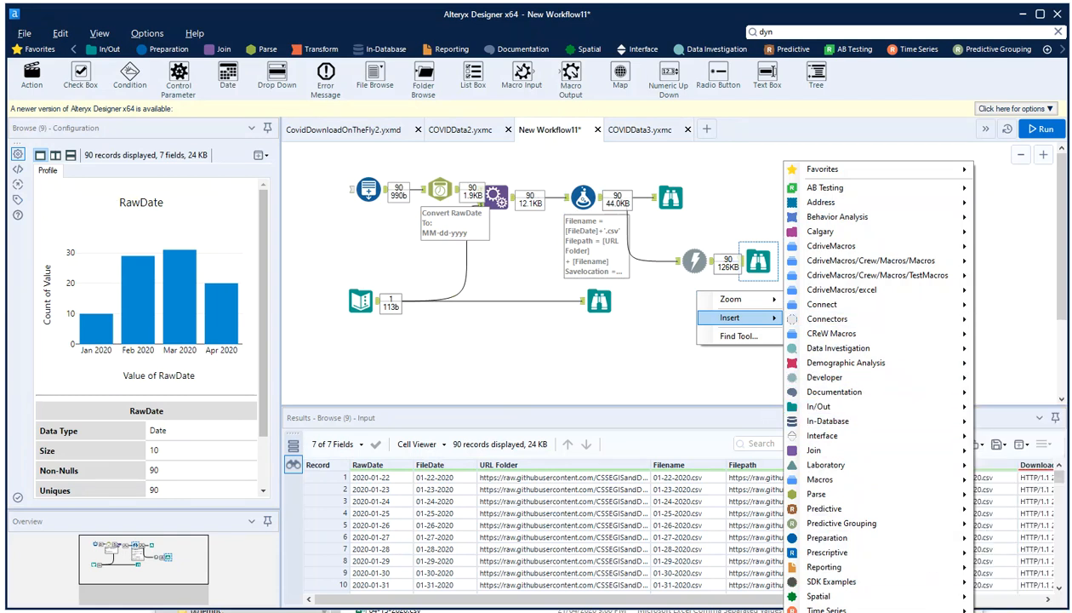
key(Escape)
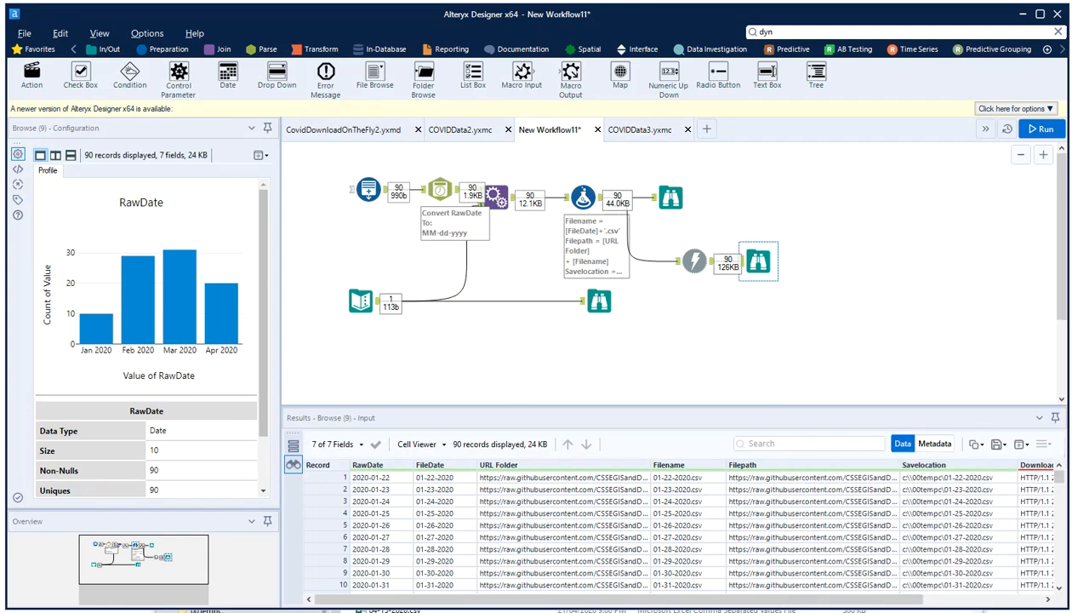
right_click(676, 313)
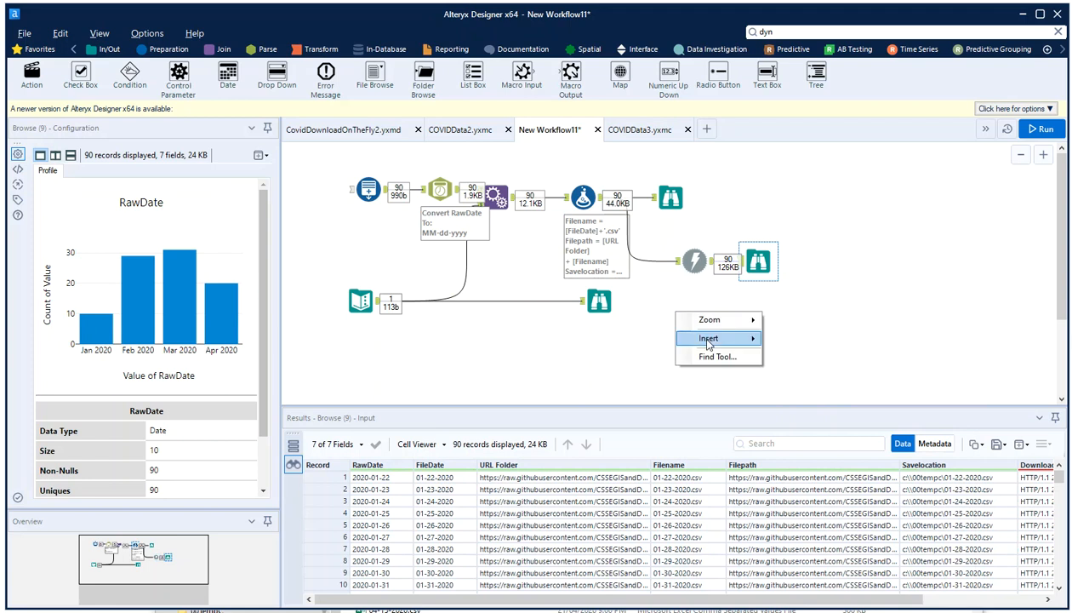
mouse_move(707, 341)
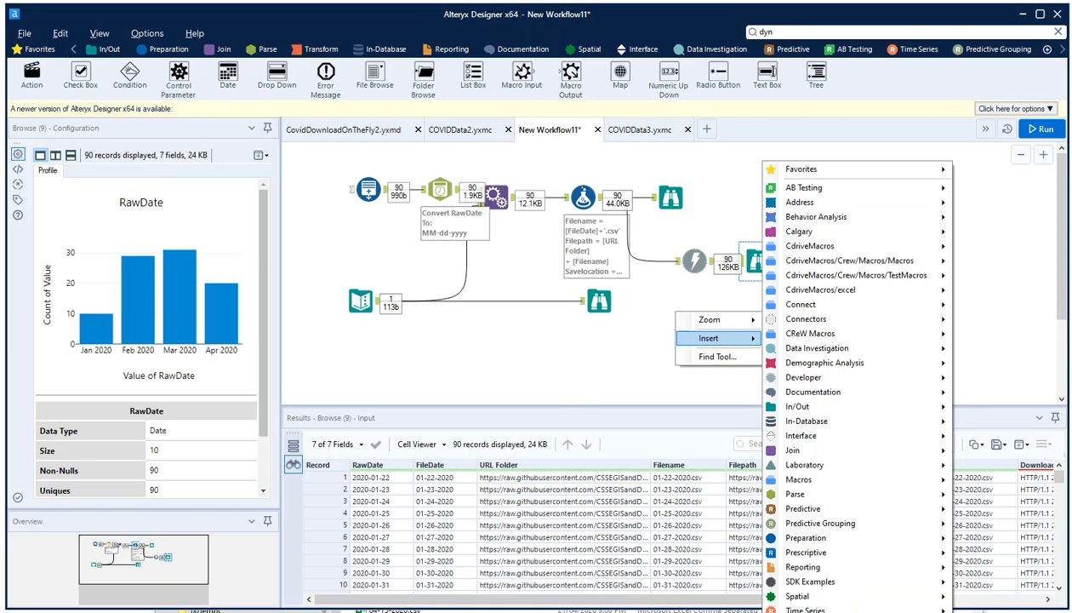
click(979, 611)
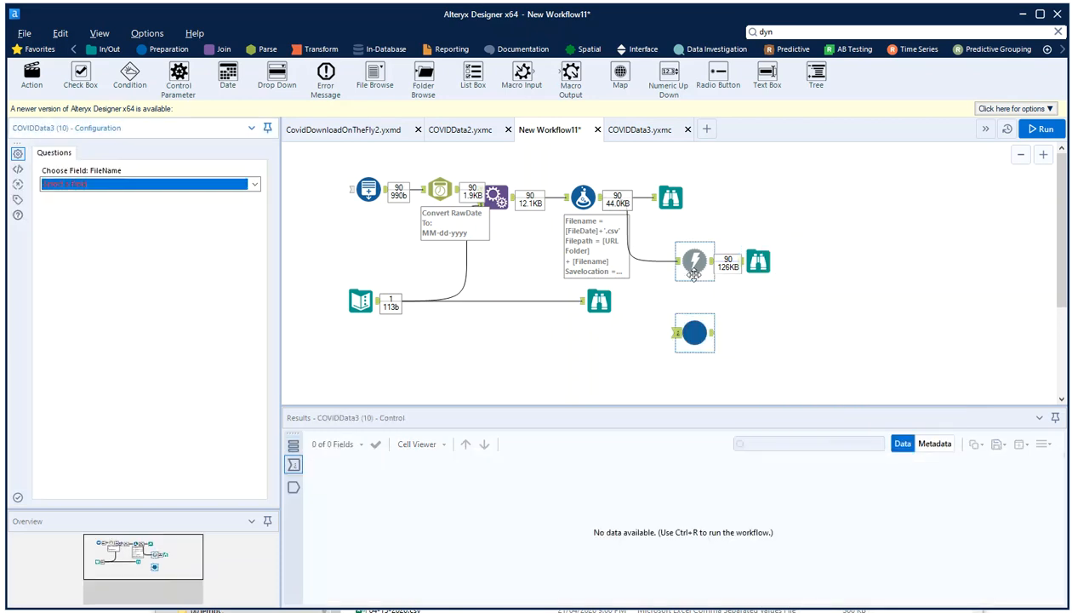
Connect the Download tool's output to the COVIDData3 macro and map its FileName parameter to the Filename field
drag(694, 332, 775, 324)
drag(718, 270, 756, 324)
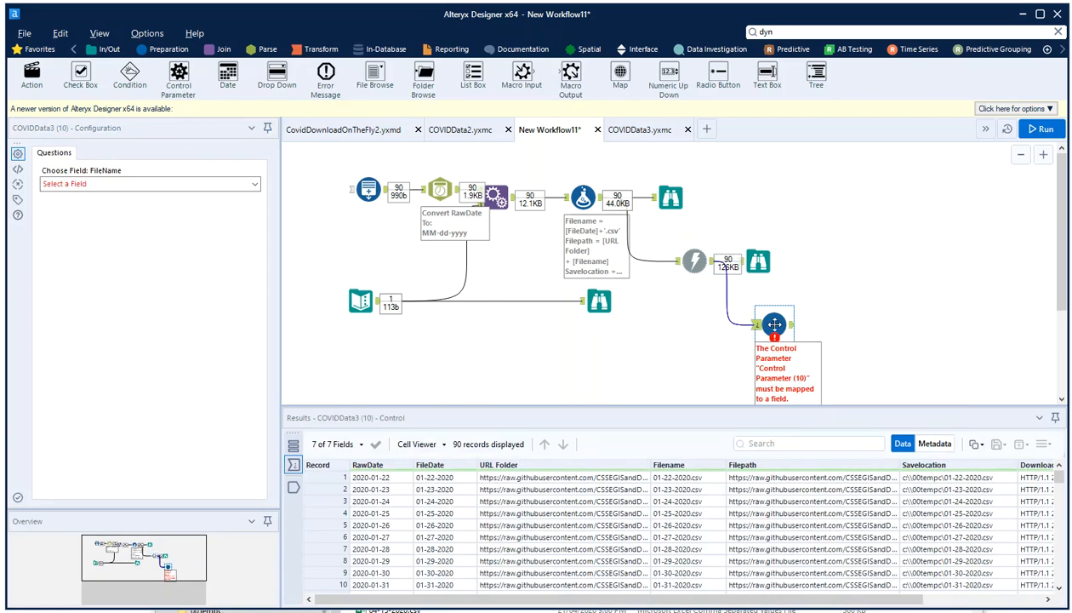
click(84, 185)
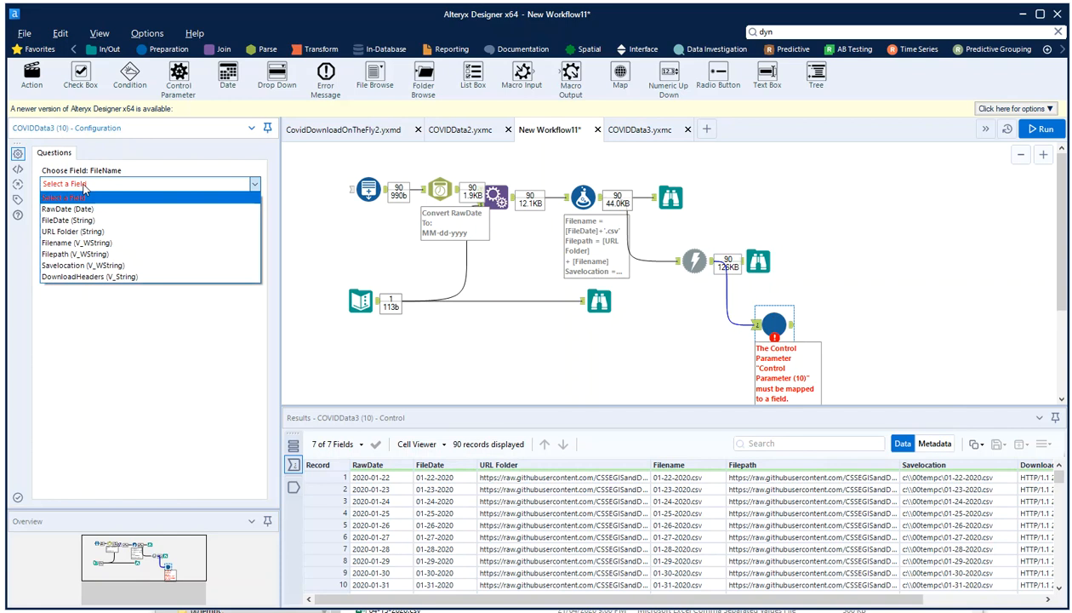
click(81, 242)
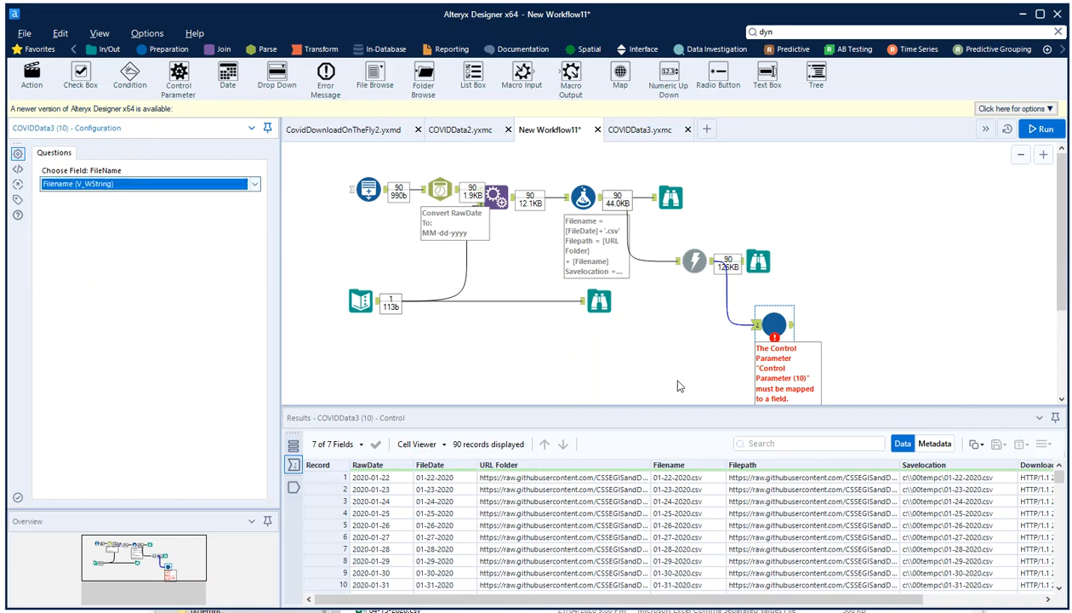
Find the Output Data tool and connect it to the COVIDData3 macro's output
click(781, 321)
click(786, 32)
text(out)
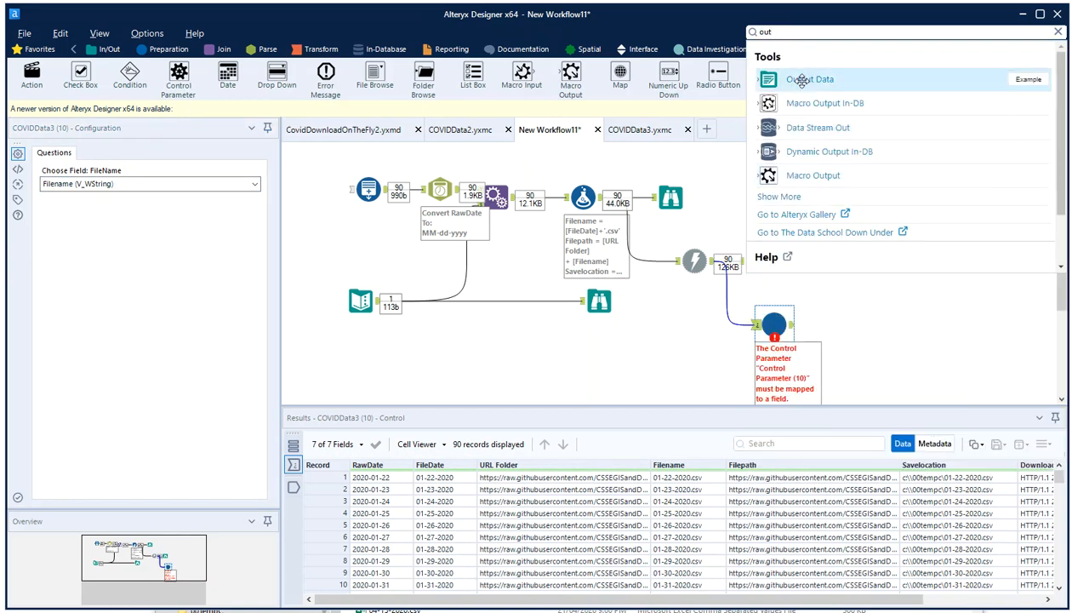
drag(770, 80, 835, 326)
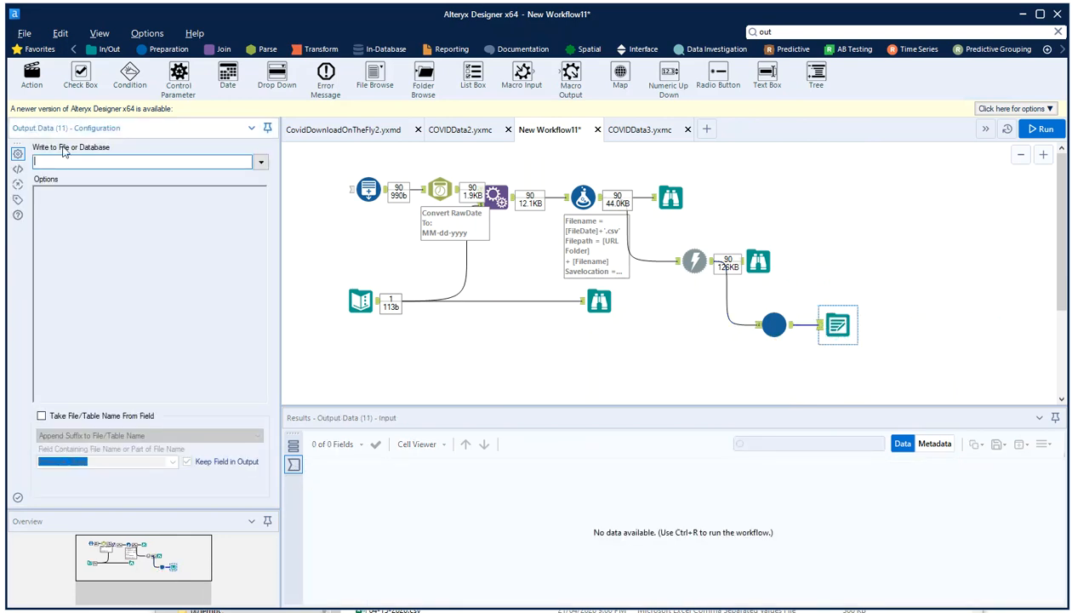
Set the Output Data file to c:\00TempC\covid19-3.hyper and run the workflow
text(c:\)
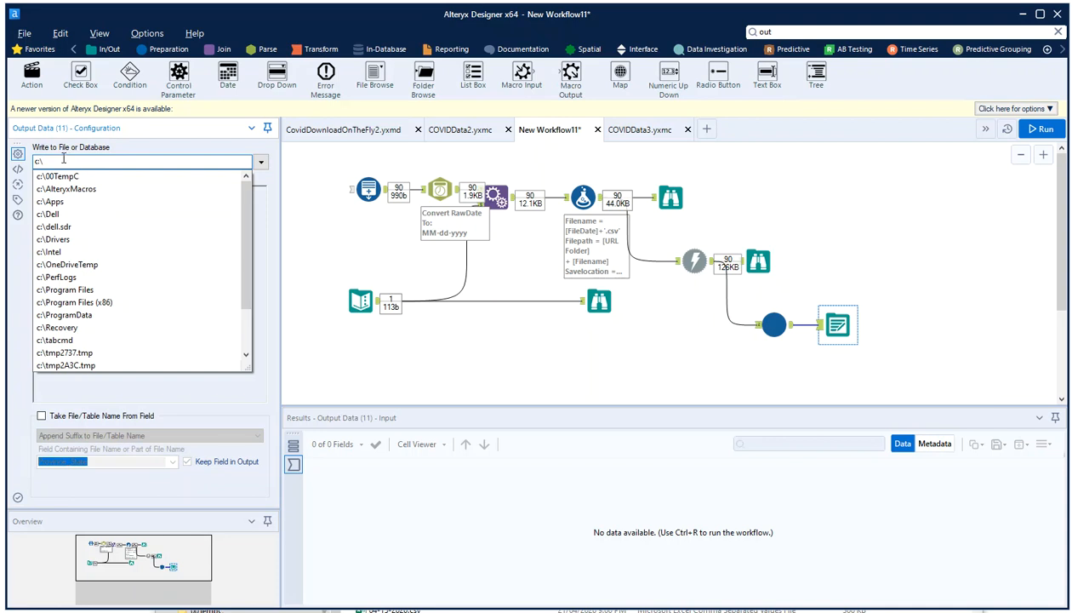
click(76, 173)
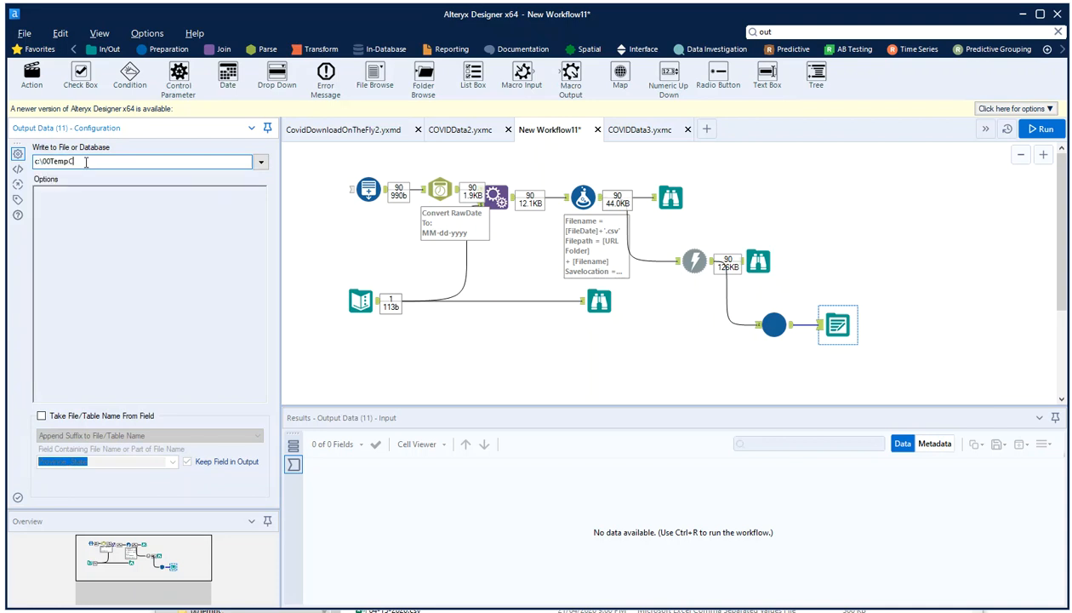
text(\)
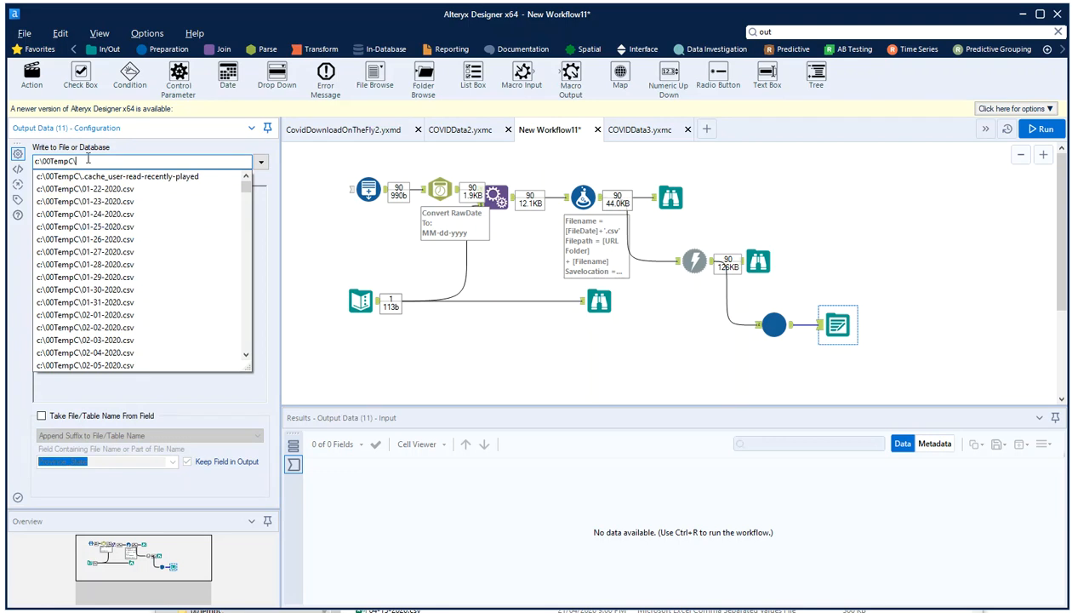
text(covid19)
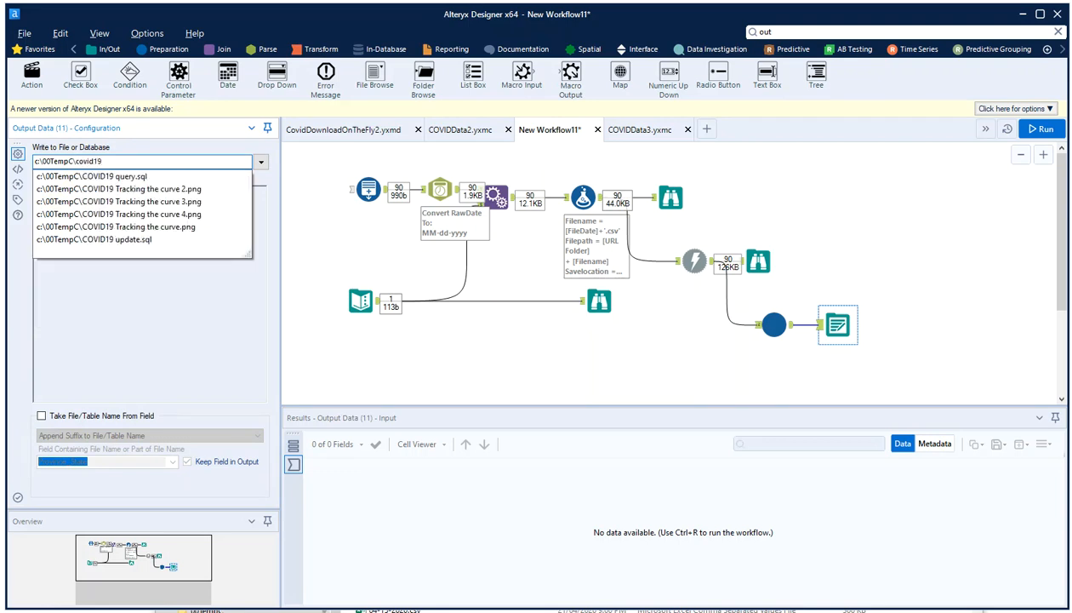
text(.hyper)
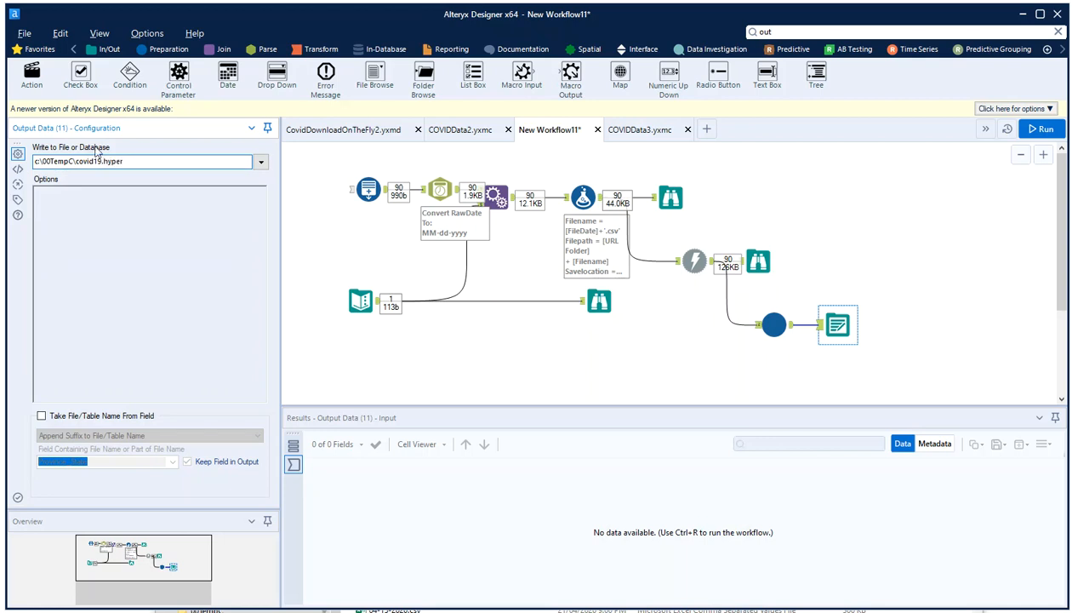
text(-3)
click(549, 363)
key(ctrl+r)
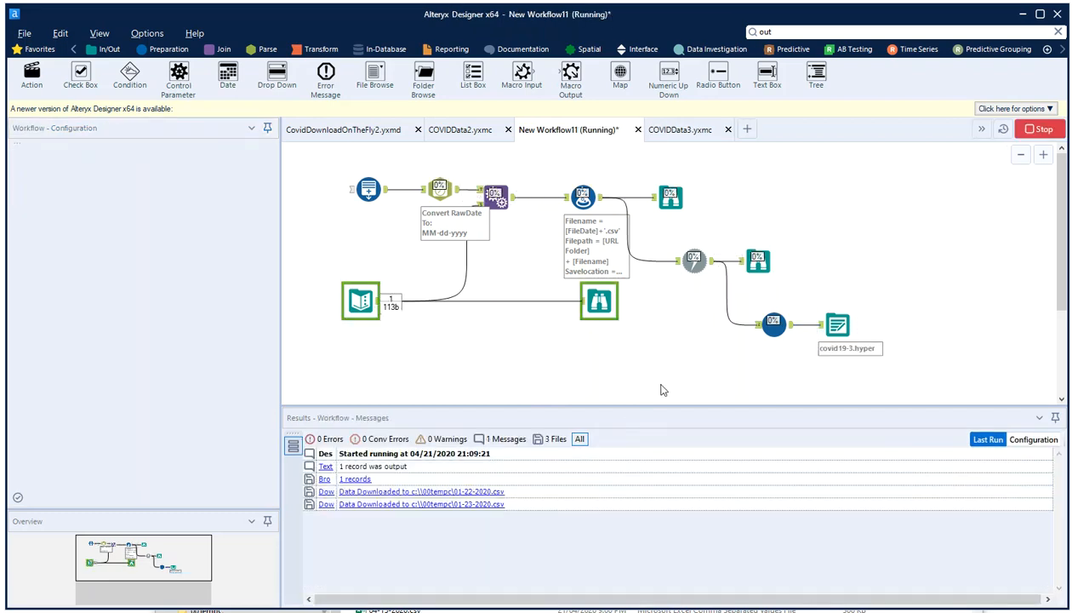
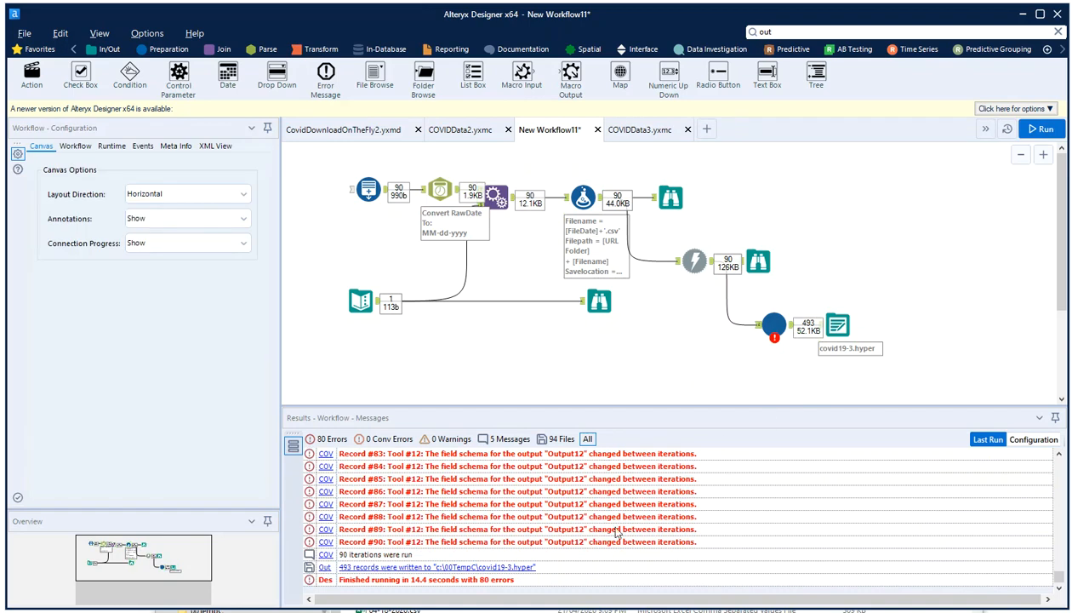
In the COVIDData3 macro's Interface Designer properties, set the output mode to Auto Configure by Name and save the macro
mouse_move(780, 326)
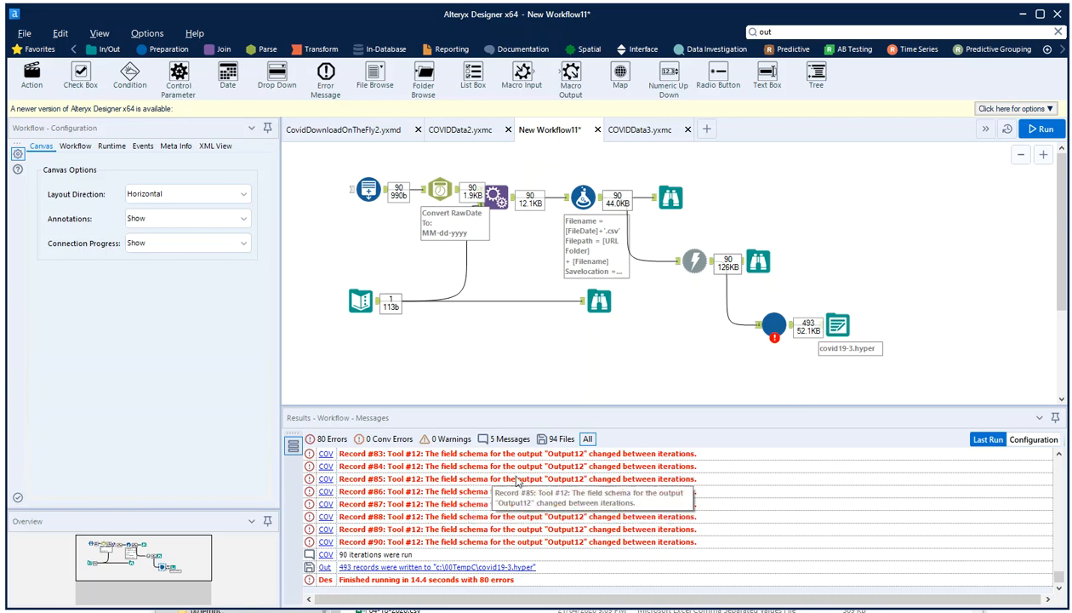
click(648, 132)
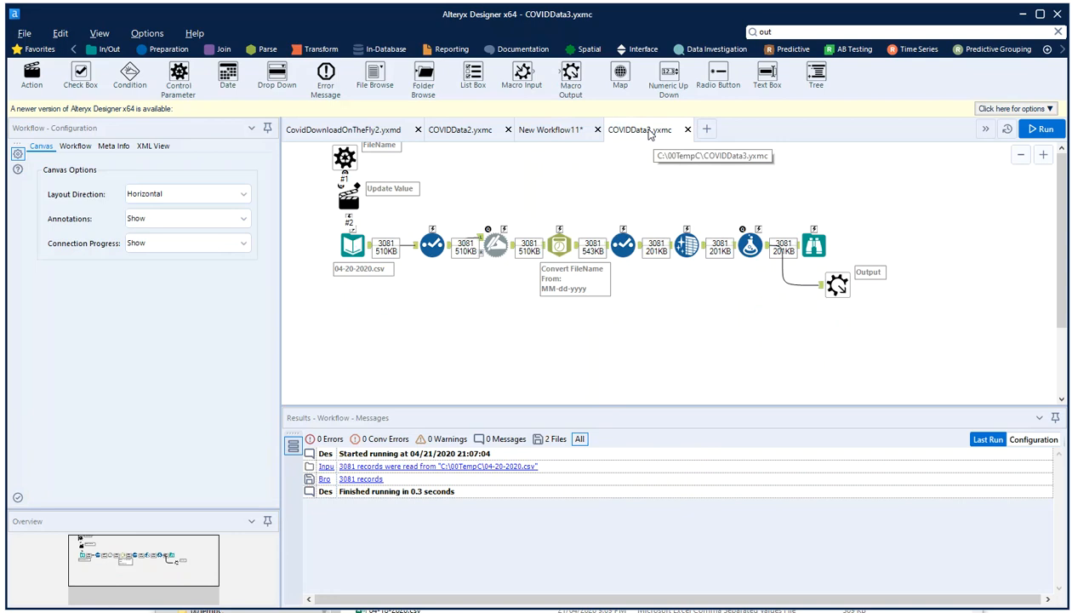
key(ctrl+alt+d)
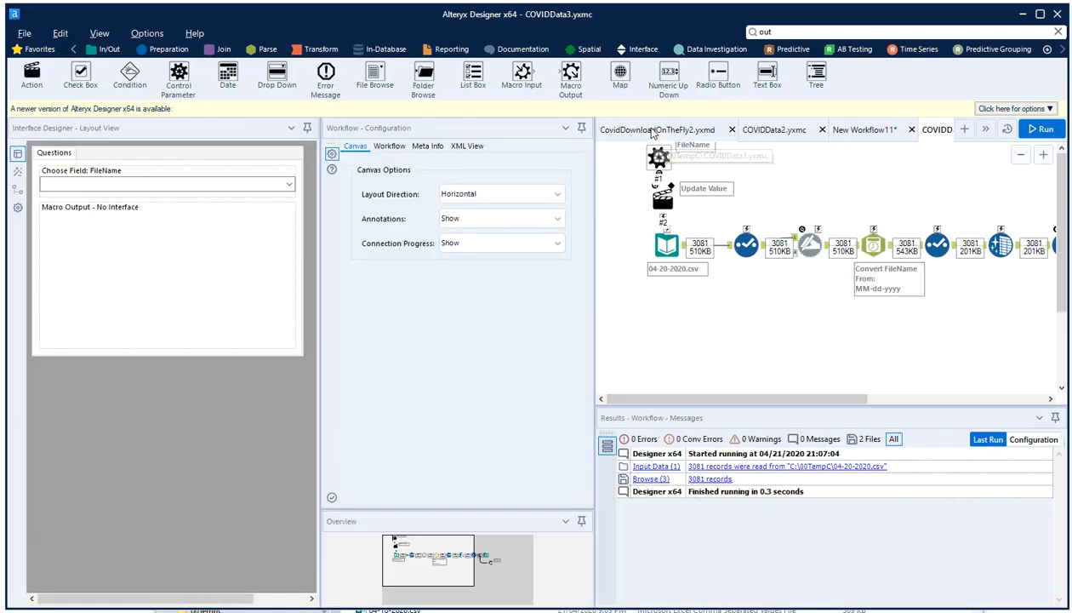
click(99, 33)
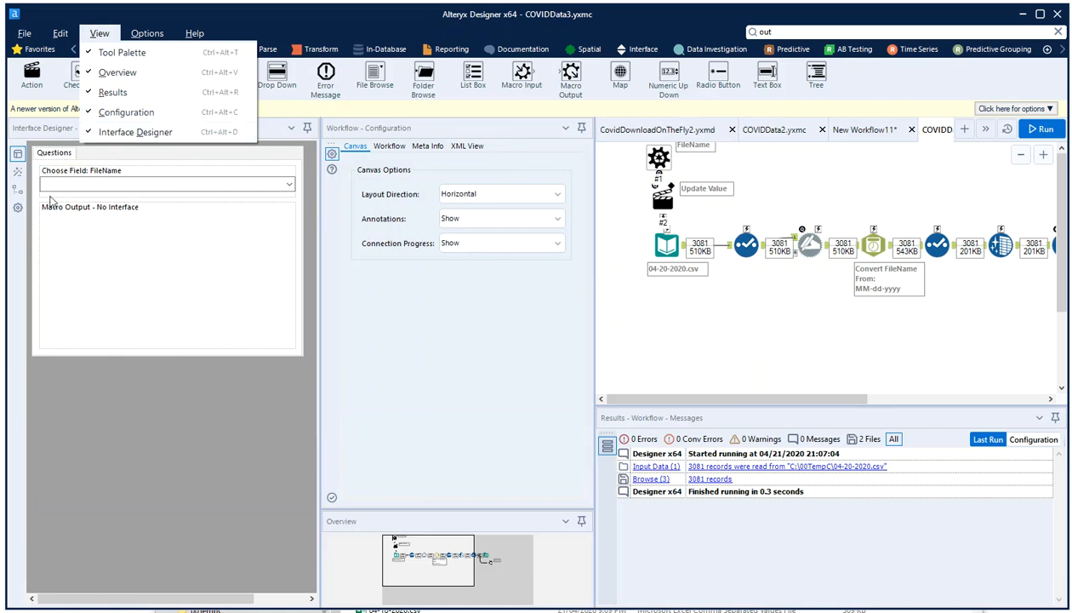
click(18, 209)
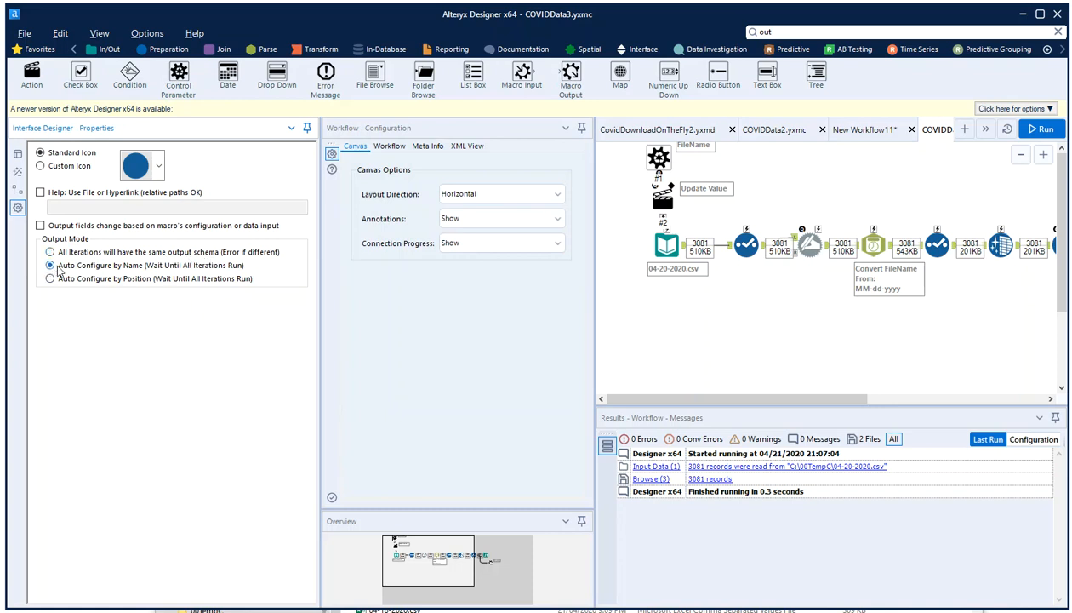
click(618, 297)
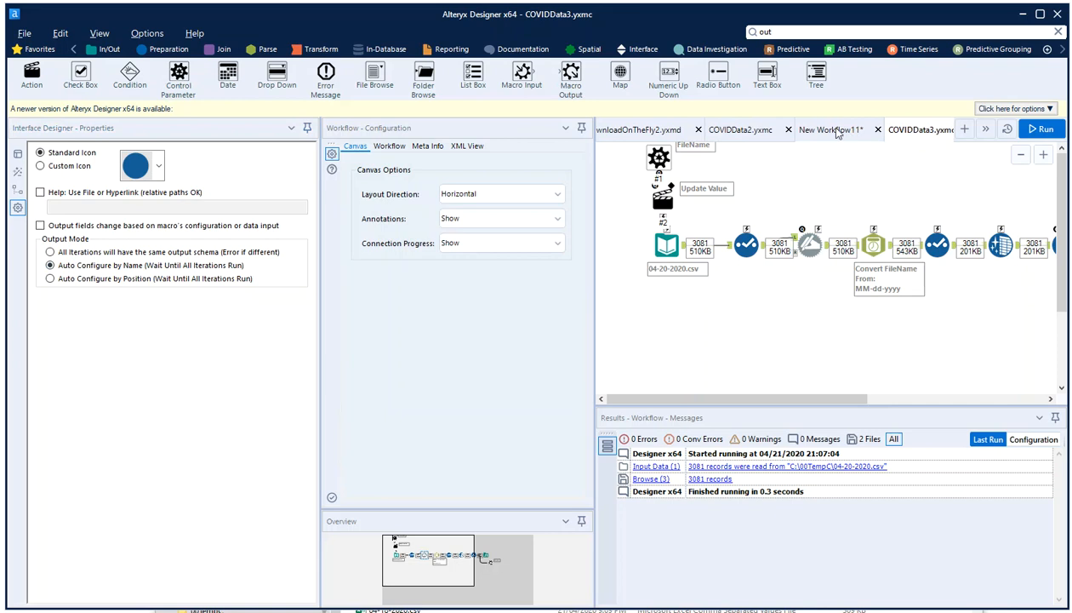
Return to New Workflow11, hide the Interface Designer and rerun the workflow with the refreshed macro
click(834, 130)
click(633, 371)
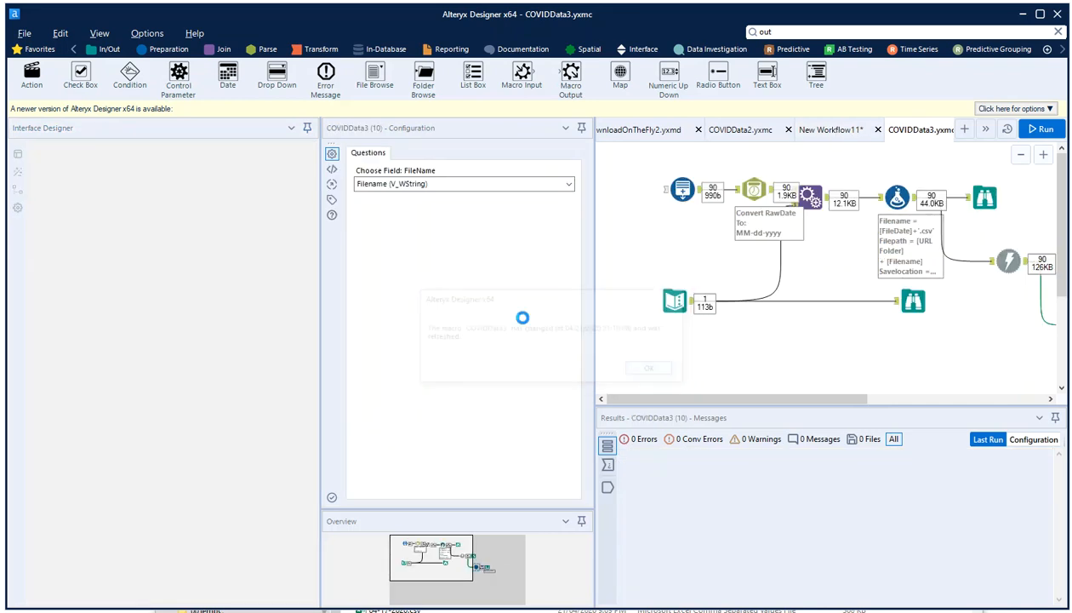
click(99, 33)
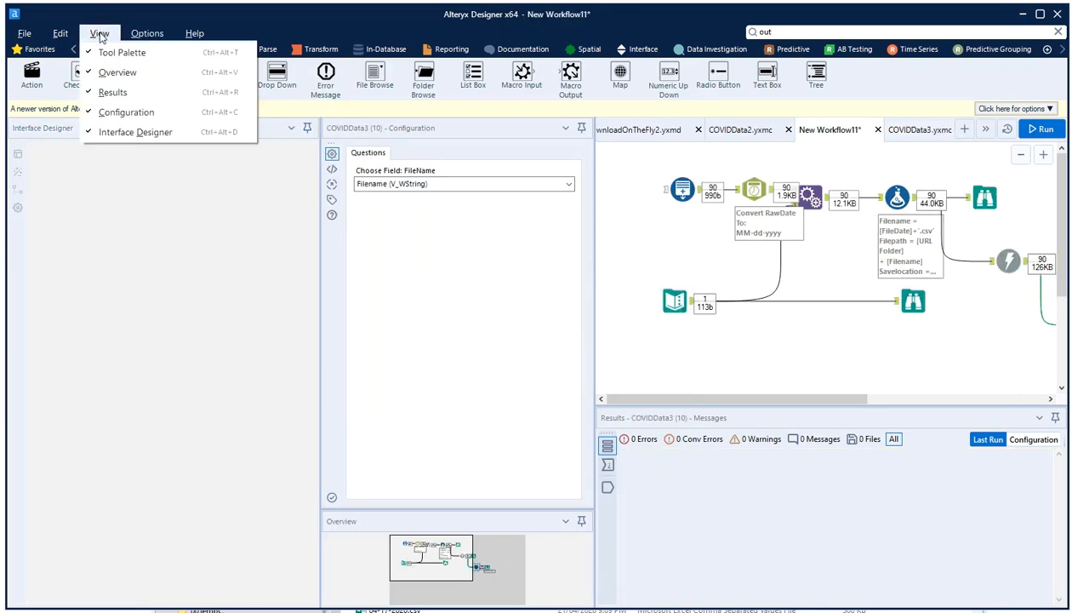
click(110, 130)
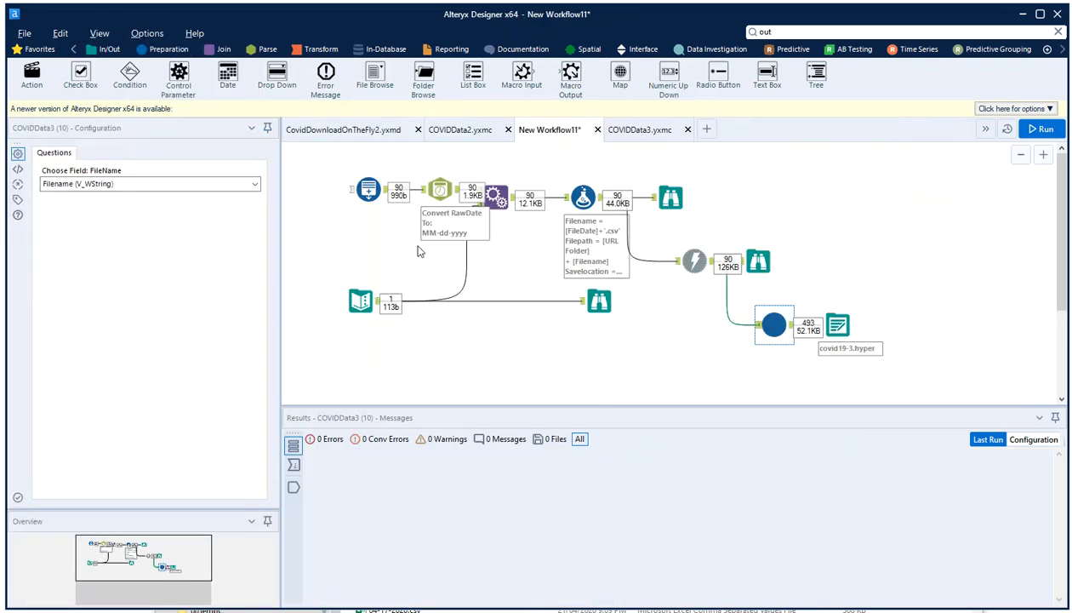
click(701, 374)
key(ctrl+r)
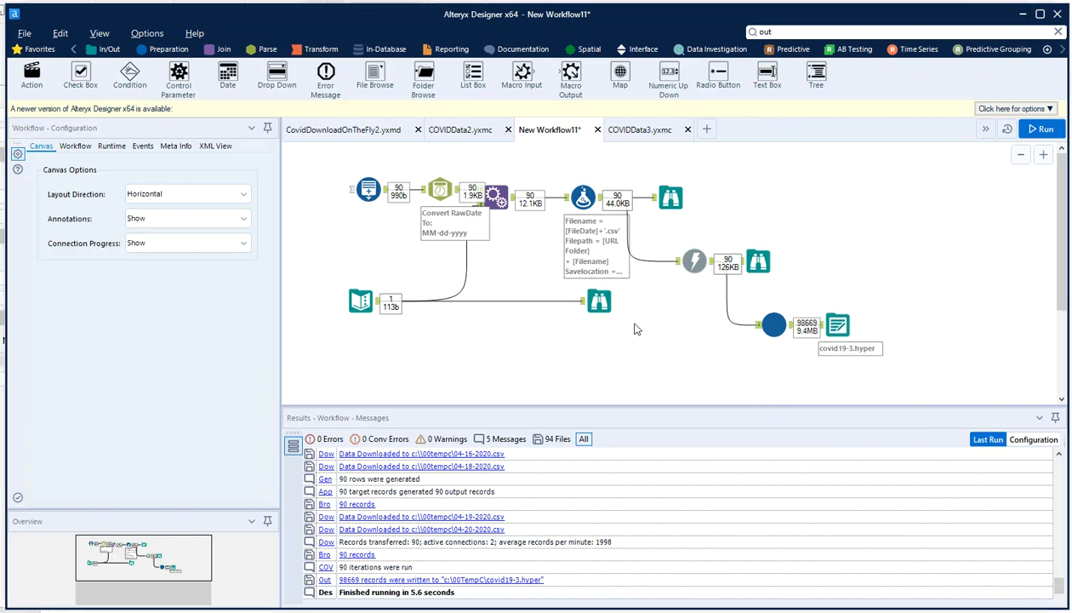
In the COVIDData3 macro's Formula tool, add a new output column named Active Cases
click(642, 132)
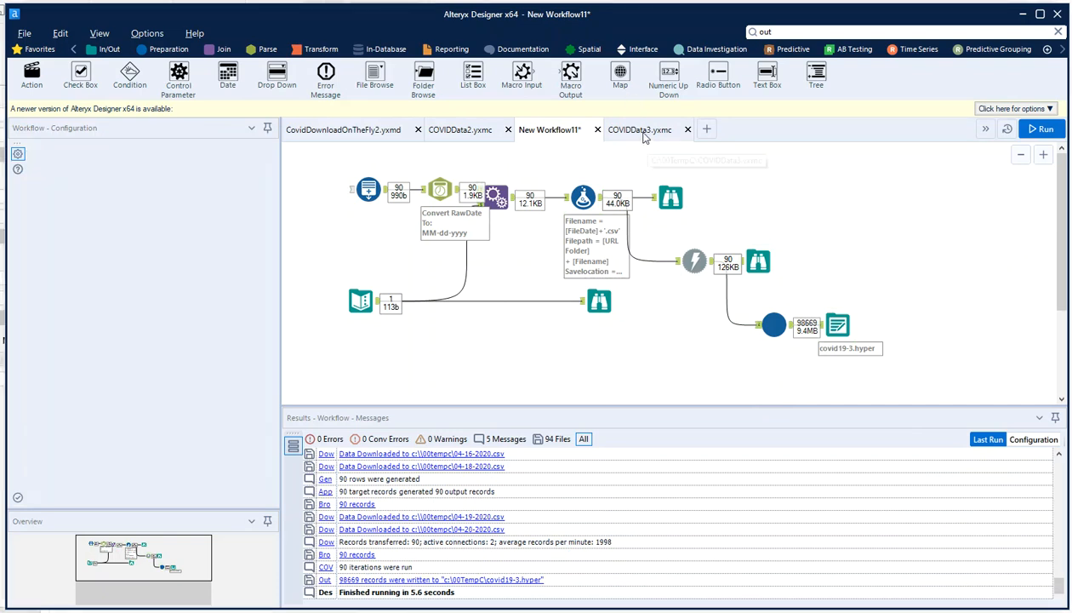
click(746, 243)
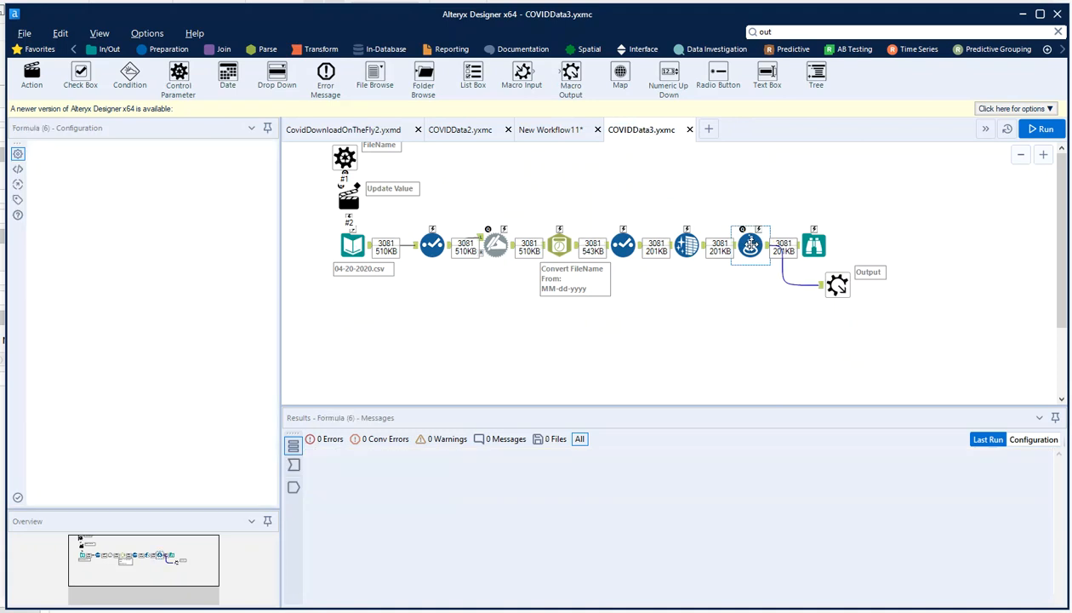
click(105, 163)
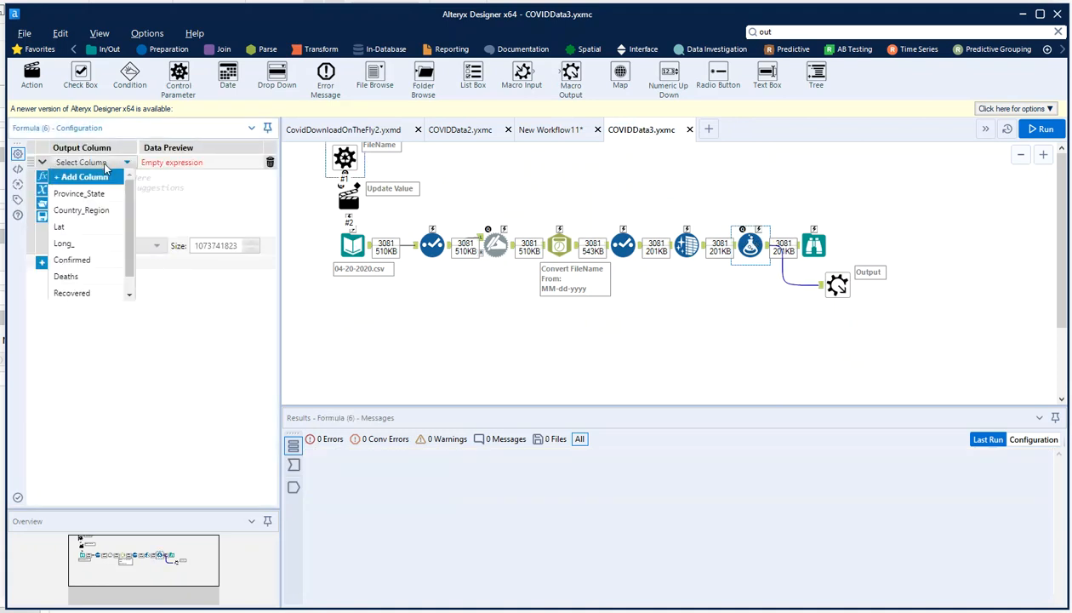
click(93, 176)
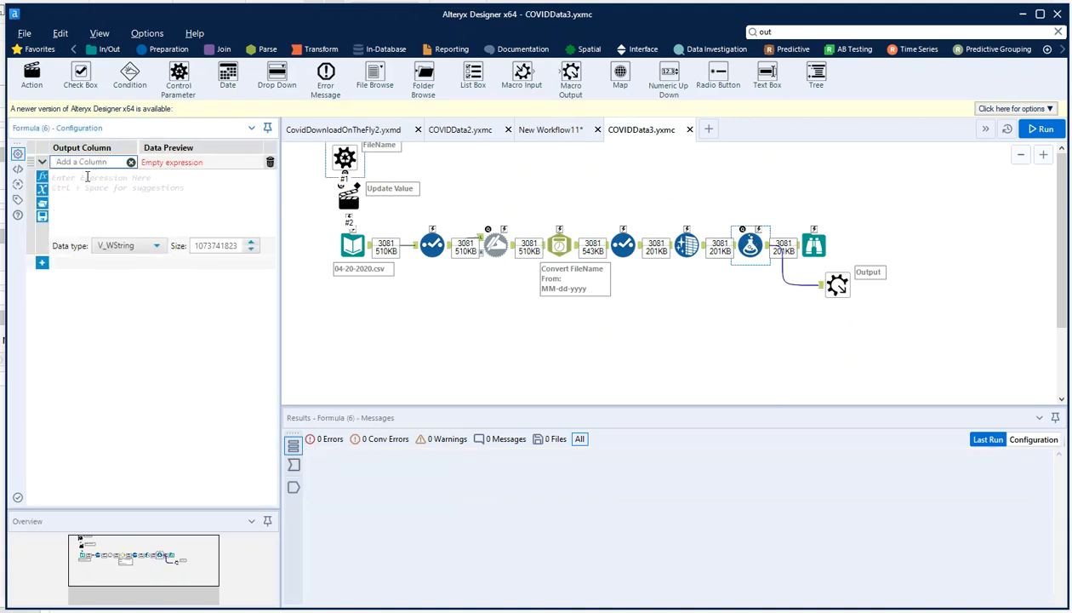
text(Active Cases)
Enter the expression [Confirmed]-[Deaths]-[Recovered] for the Active Cases column
click(81, 183)
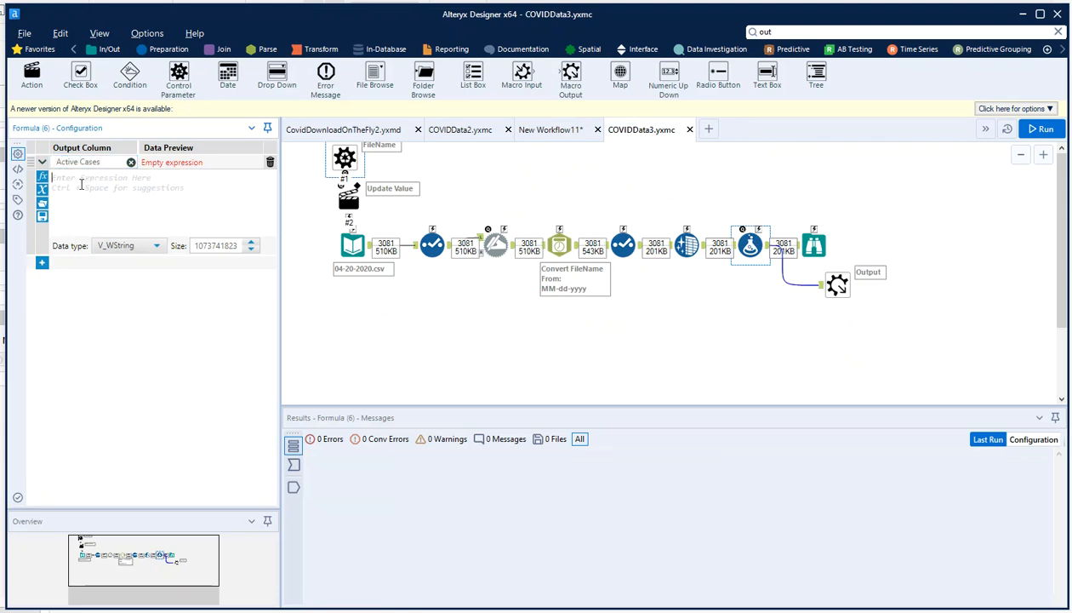
text([Confirmed])
key(Tab)
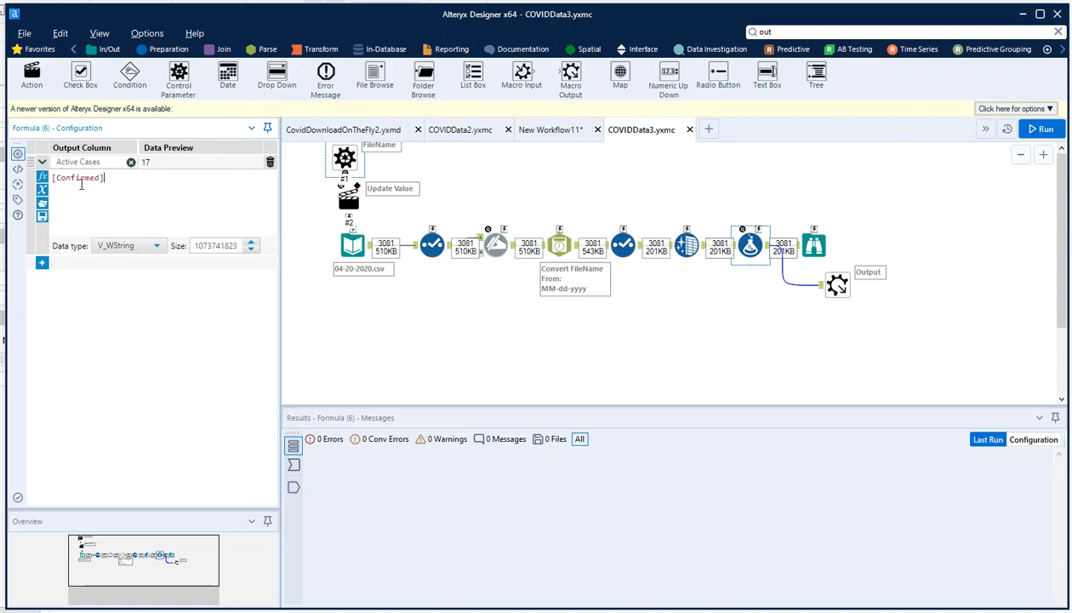
text(-de)
key(Tab)
text(-)
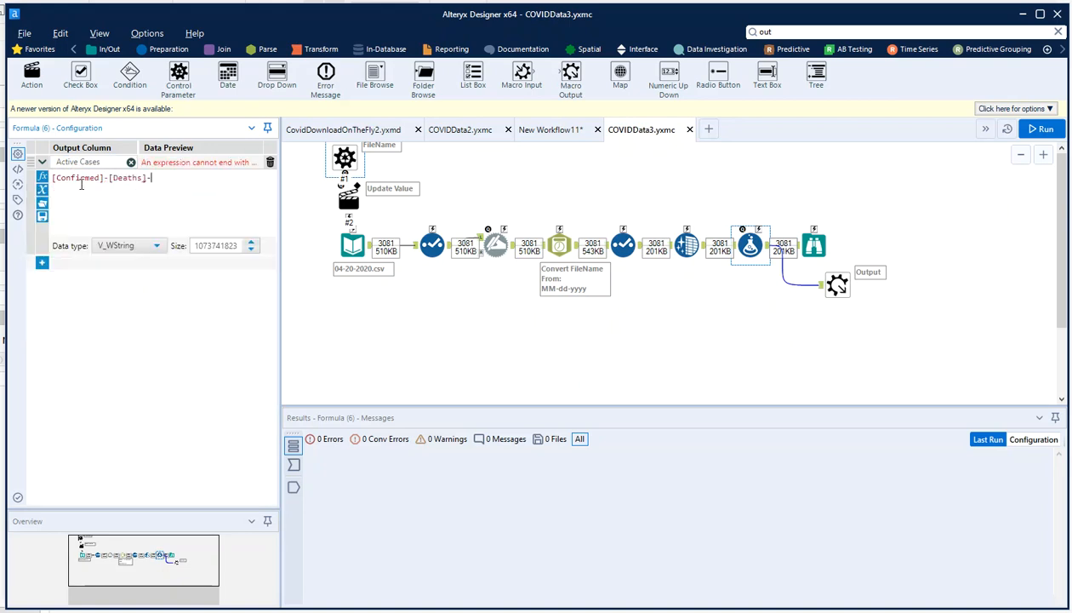
text(rec)
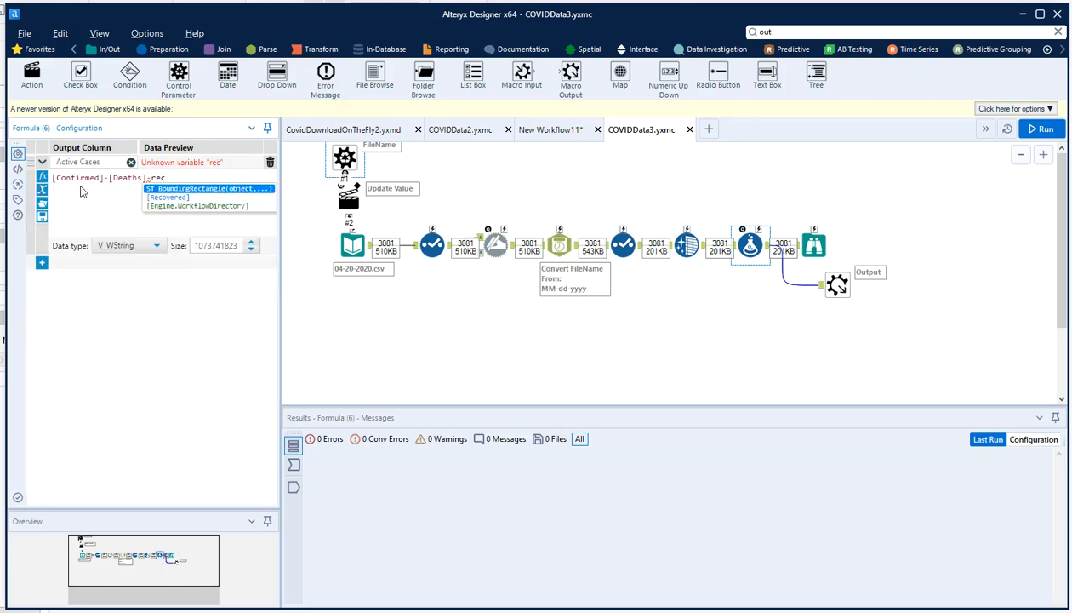
click(150, 198)
Set the Active Cases column's data type to Int64 and save the macro
click(128, 245)
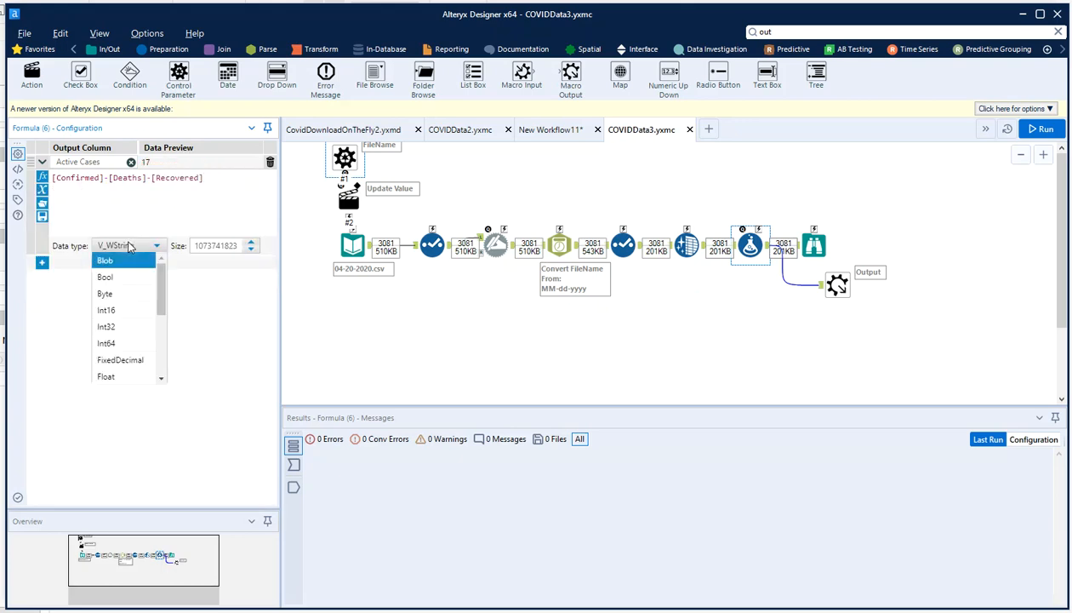
click(125, 342)
click(559, 363)
key(ctrl+s)
Return to New Workflow11, accept the macro refresh and rerun the workflow
click(551, 132)
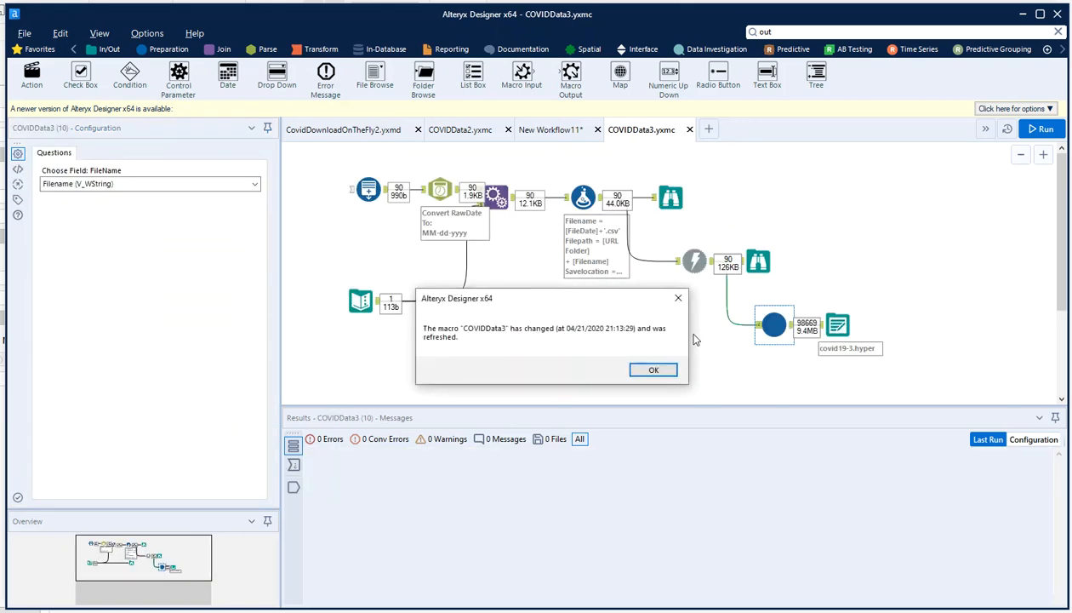
click(668, 371)
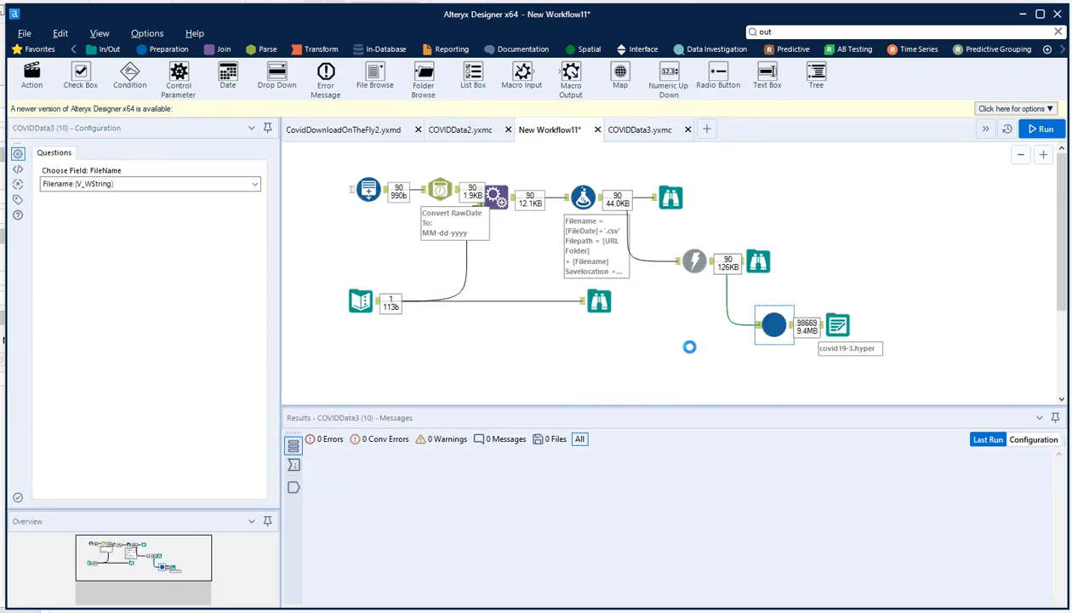
click(692, 353)
key(ctrl+r)
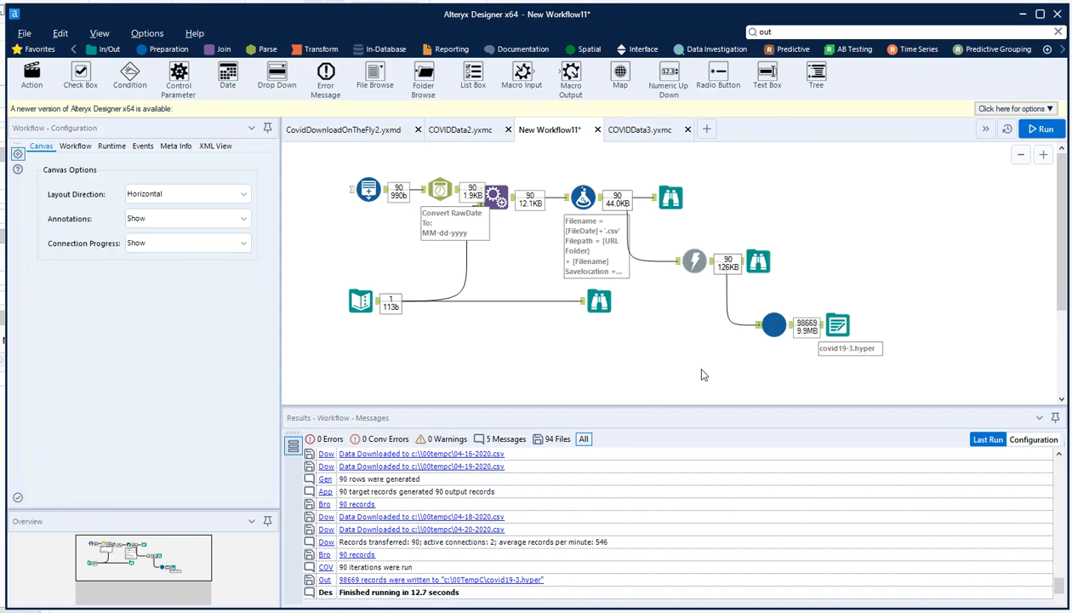
Open the covid19-3.hyper output in Tableau and merge the mismatched Latitude and Lat fields
click(504, 580)
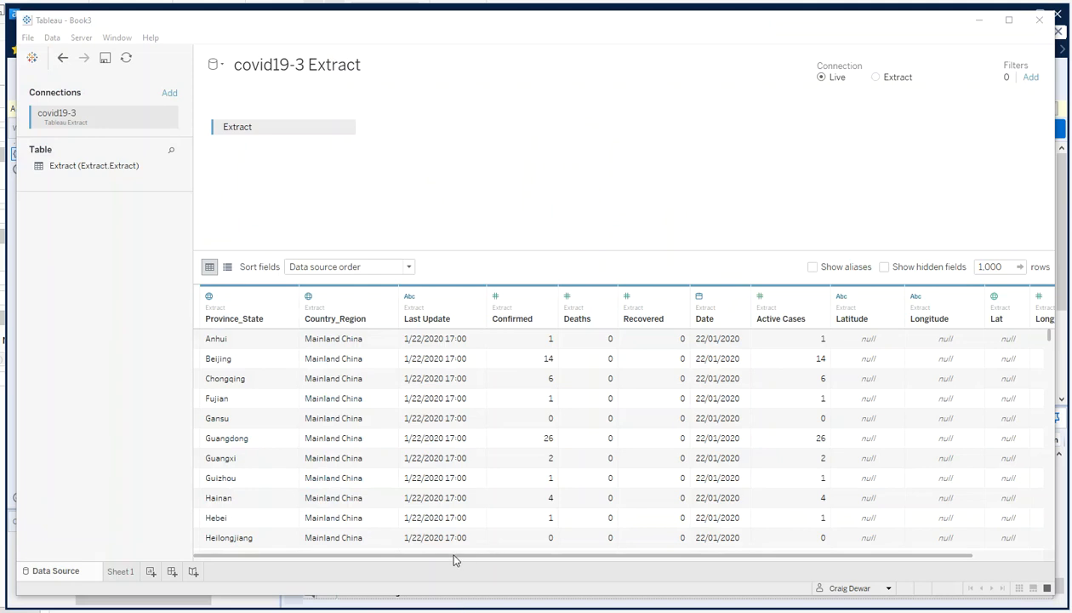
drag(455, 558, 553, 564)
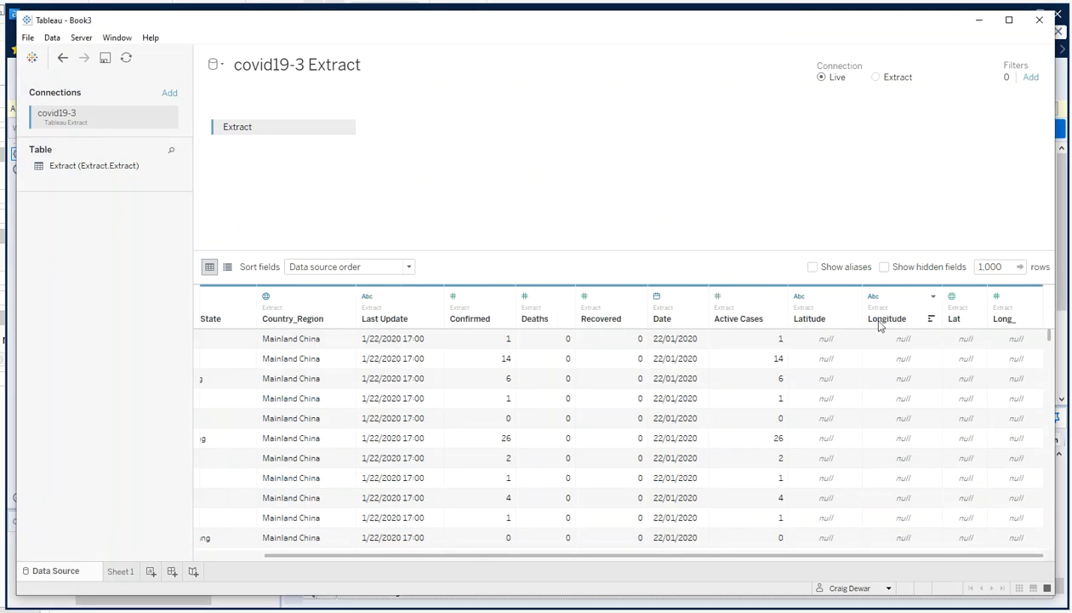
click(815, 319)
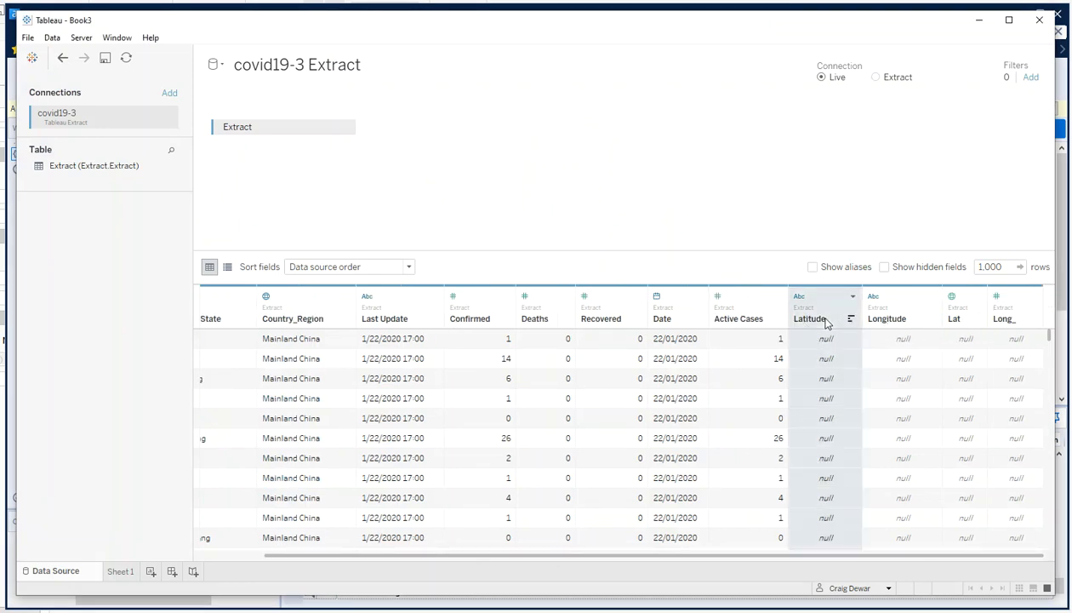
ctrl+click(953, 321)
right_click(953, 323)
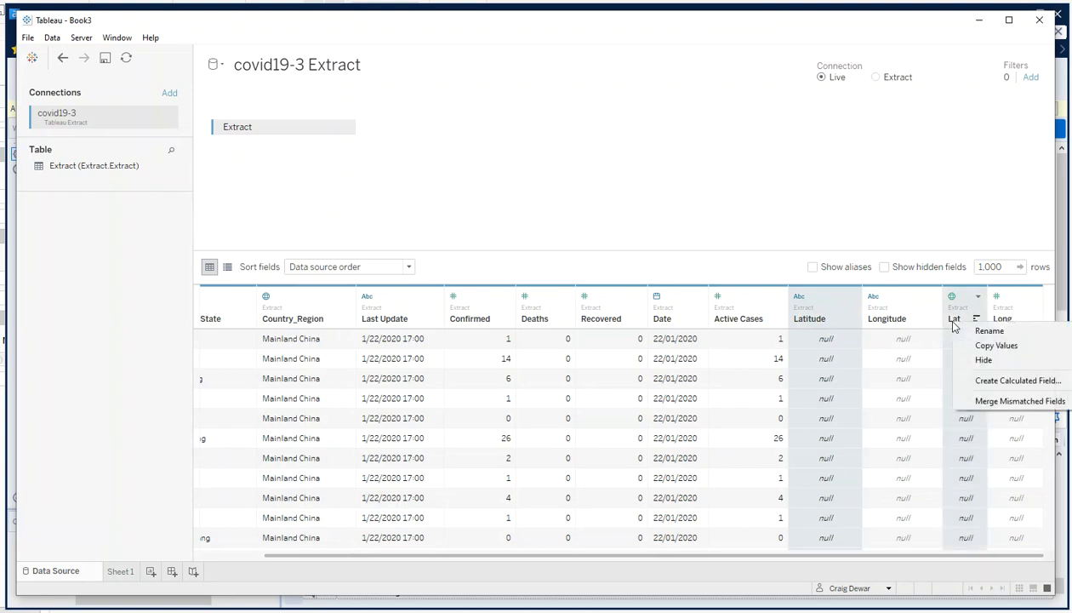
click(968, 396)
Merge the mismatched Longitude and Long_ fields in the data source
click(949, 319)
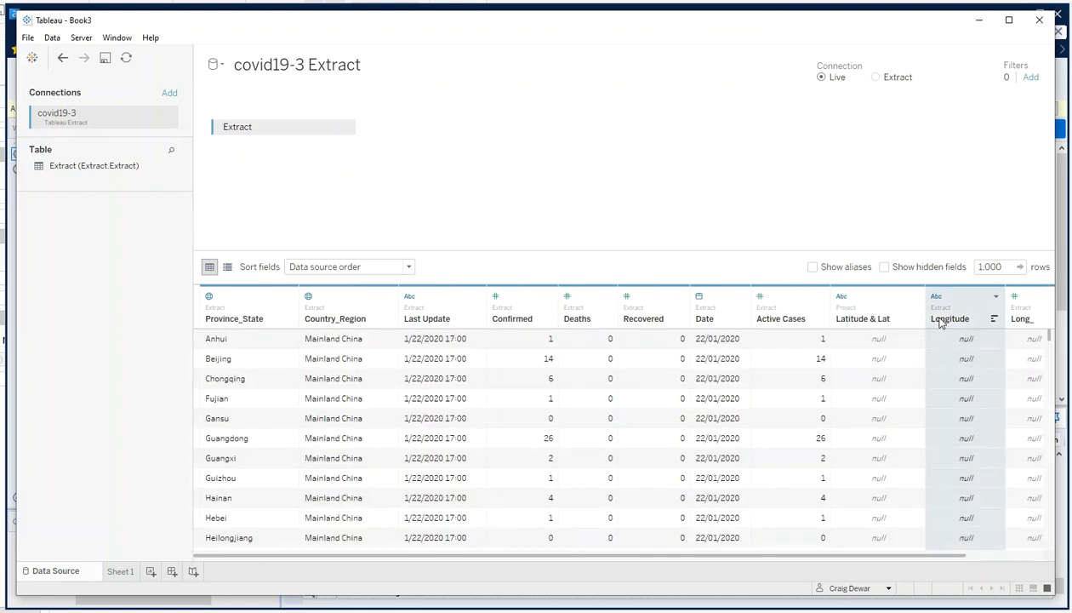
ctrl+click(1021, 324)
right_click(1023, 325)
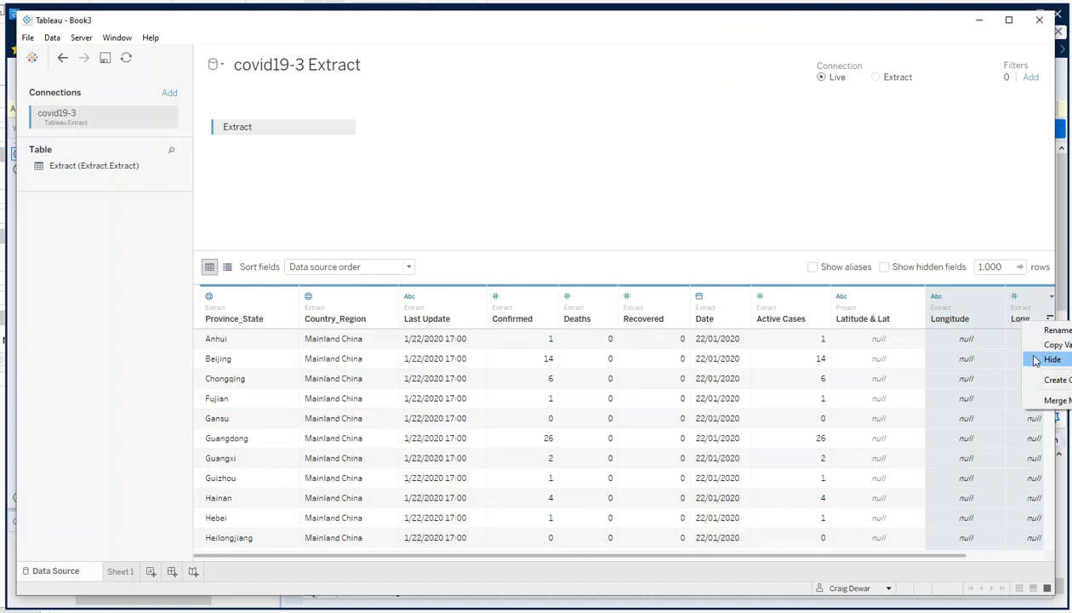
click(1051, 400)
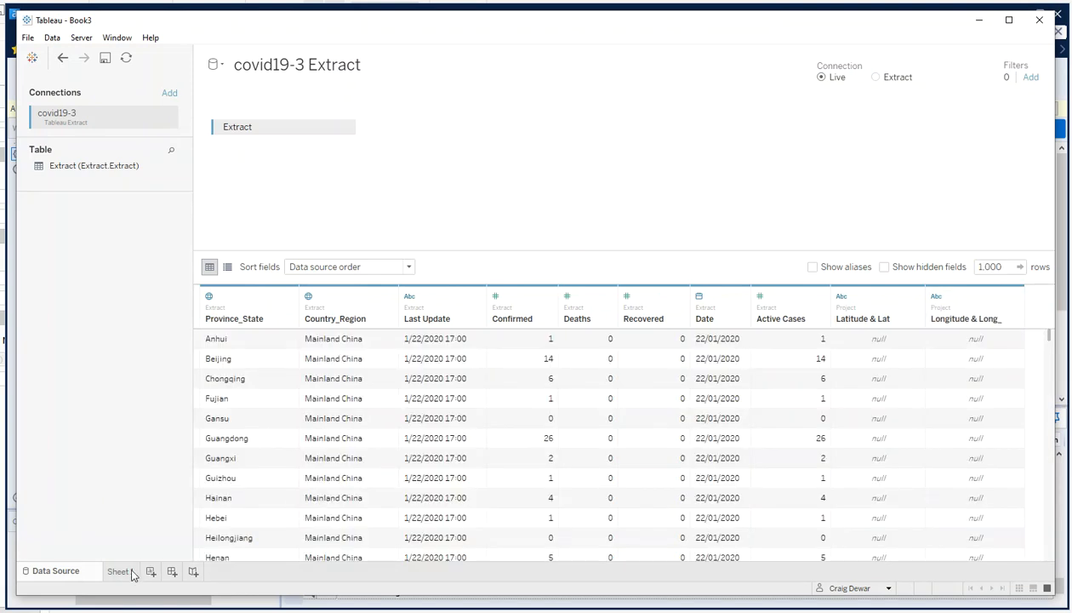
On Sheet 1, build a map by Country_Region with marks sized by Active Cases, and inspect the country marks
click(128, 572)
click(77, 148)
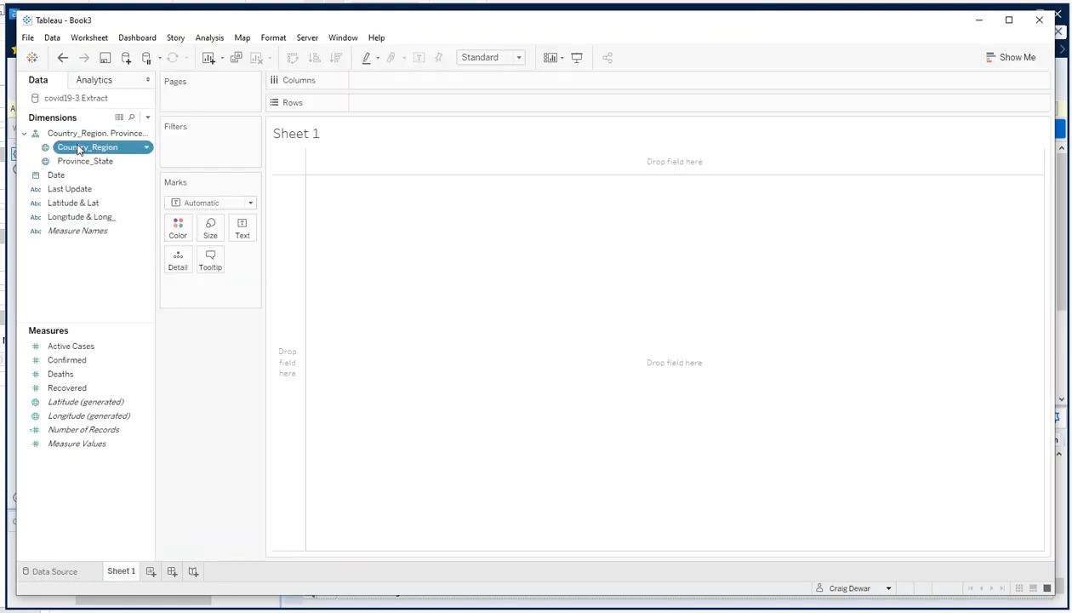
click(79, 162)
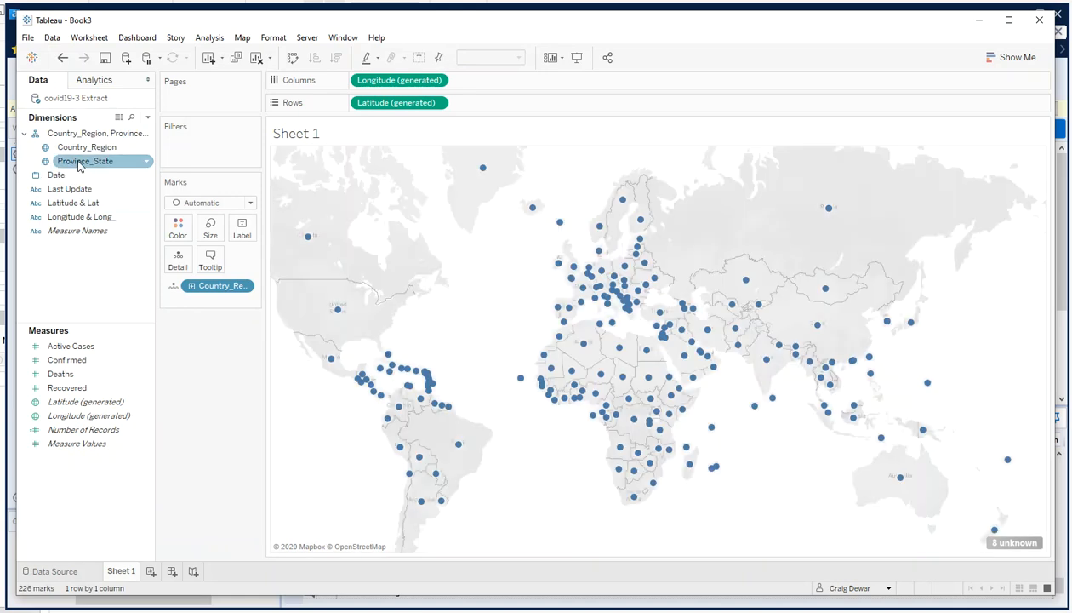
drag(71, 346, 210, 231)
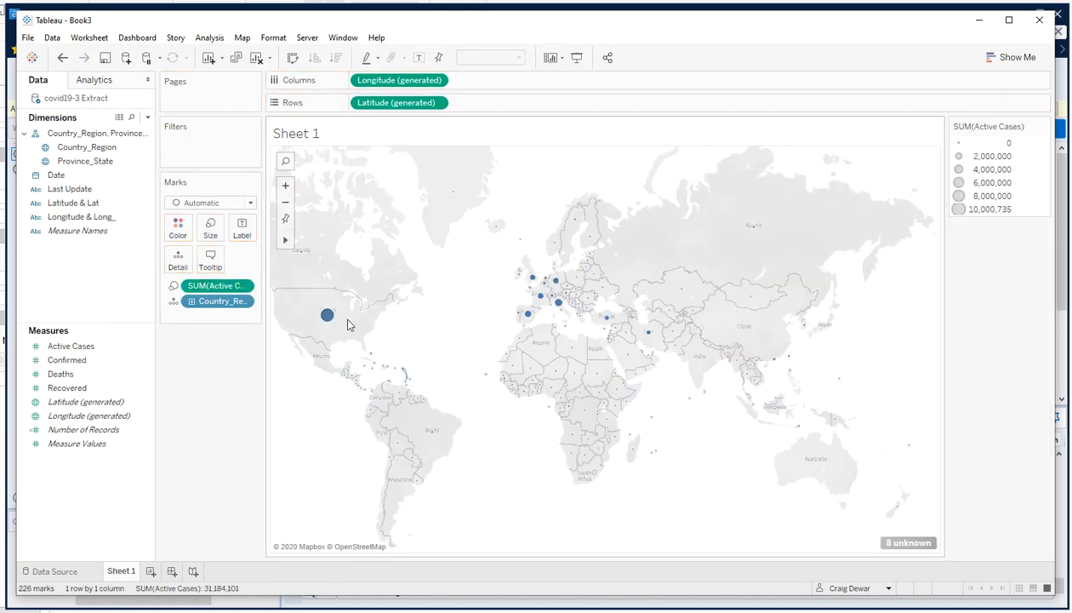
mouse_move(549, 304)
mouse_move(635, 380)
mouse_move(646, 337)
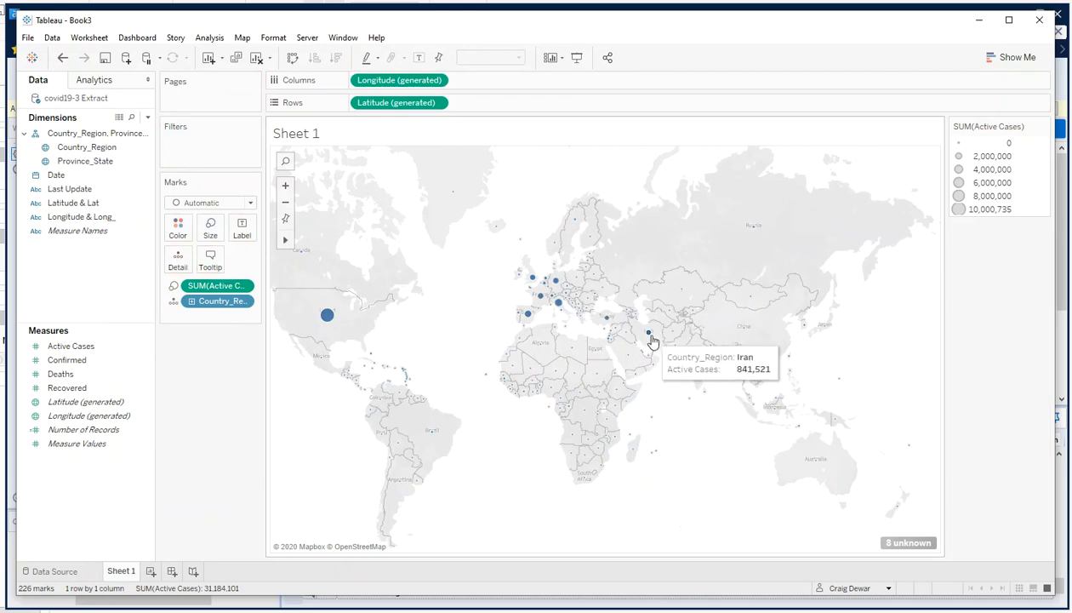
On a new worksheet, build a bar chart of Active Cases by Country_Region, sorted in descending order
click(150, 571)
drag(101, 146, 375, 103)
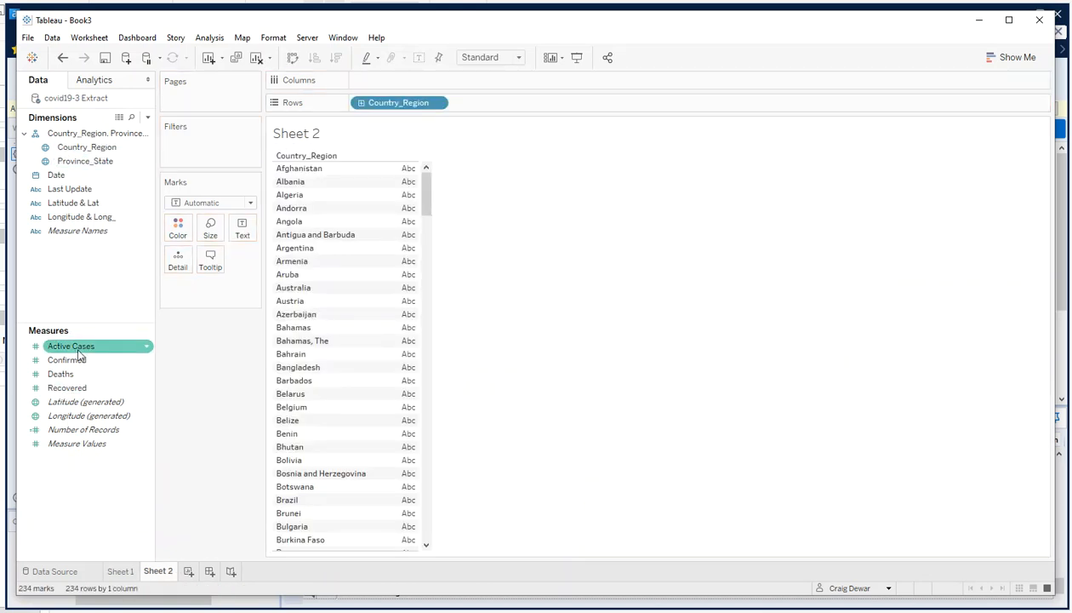
drag(75, 353, 375, 86)
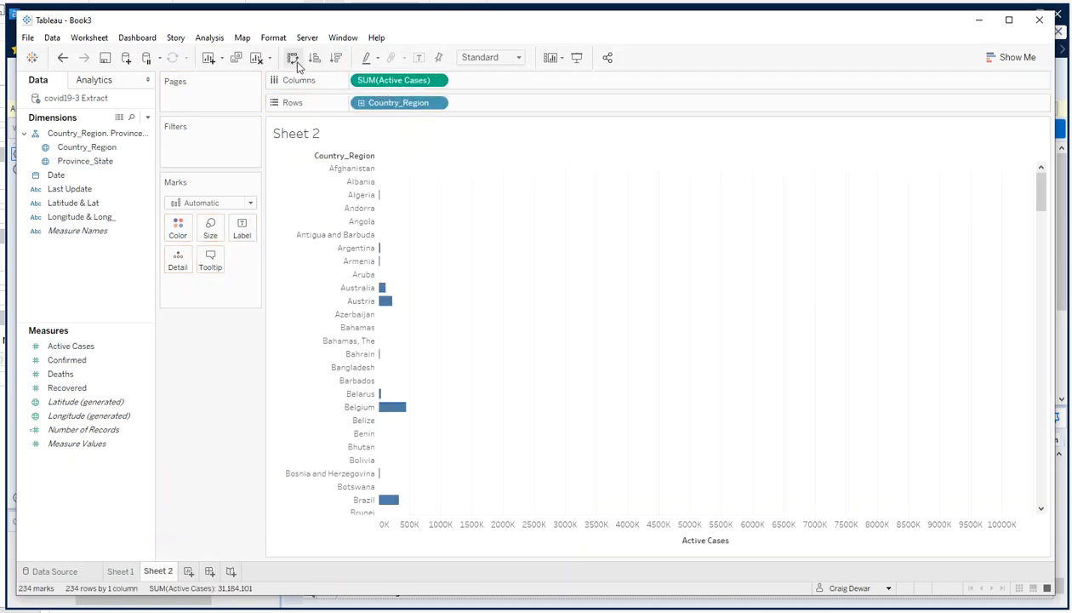
click(337, 57)
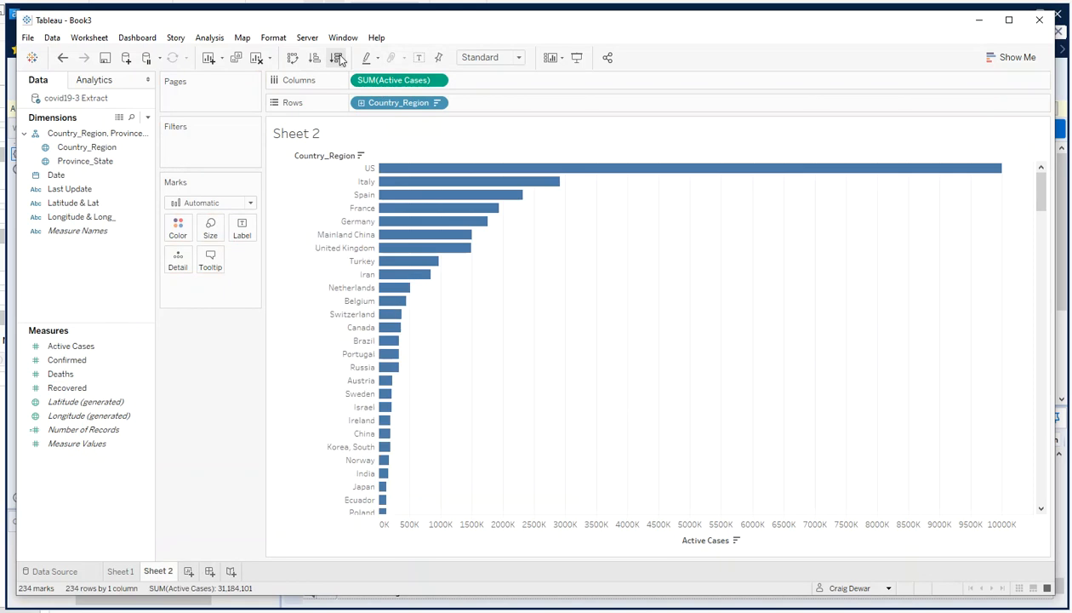
Show value labels on the bars and narrow the chart to roughly half its width
click(241, 232)
click(272, 259)
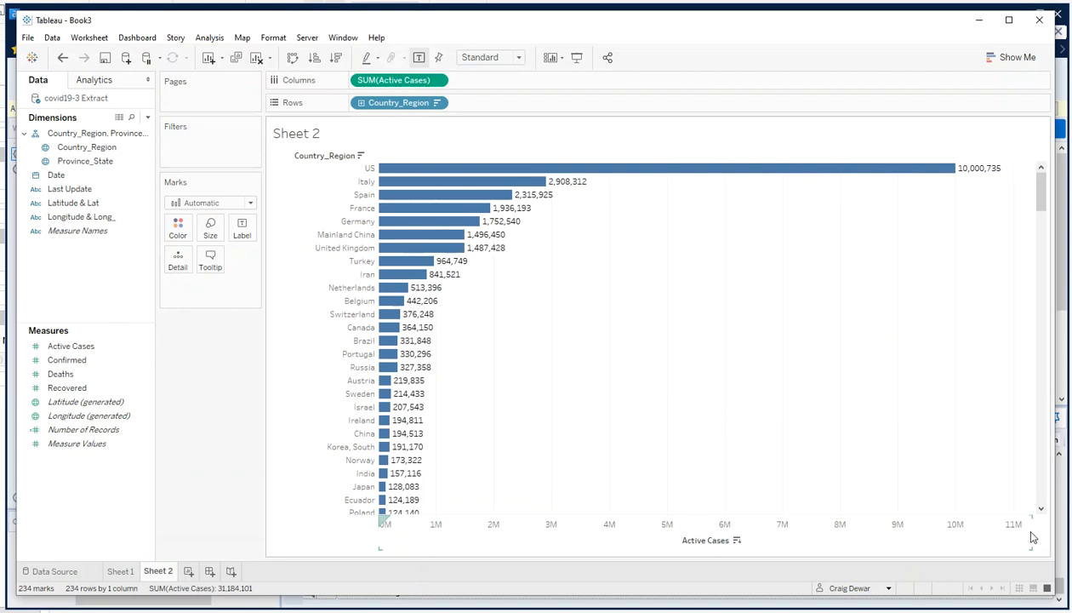
drag(1031, 530, 646, 523)
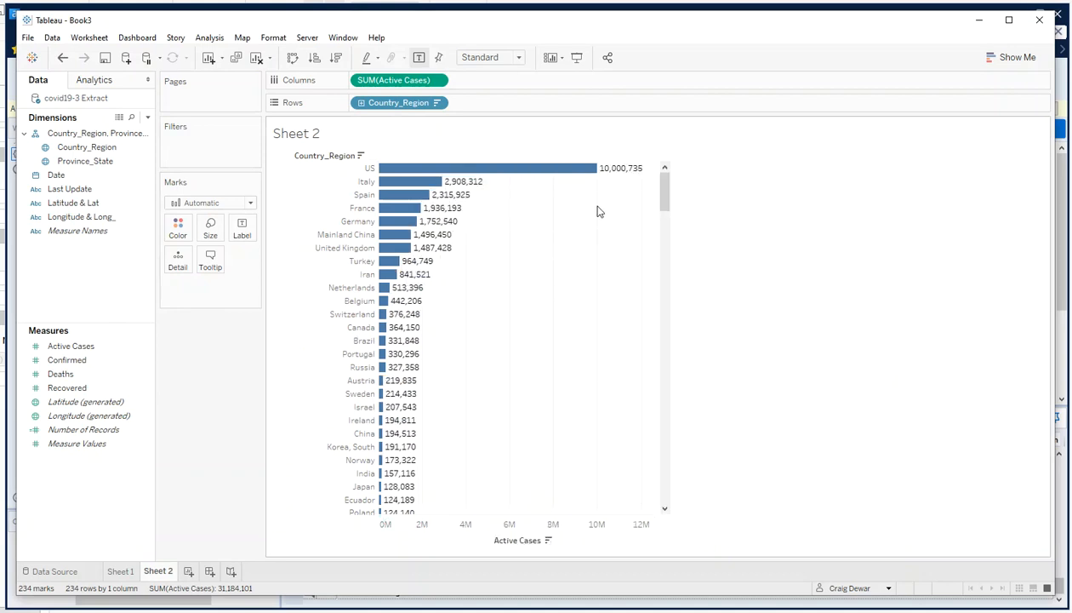
Filter the bar chart by Date using a relative date of Yesterday
click(53, 176)
drag(53, 179, 180, 144)
click(482, 204)
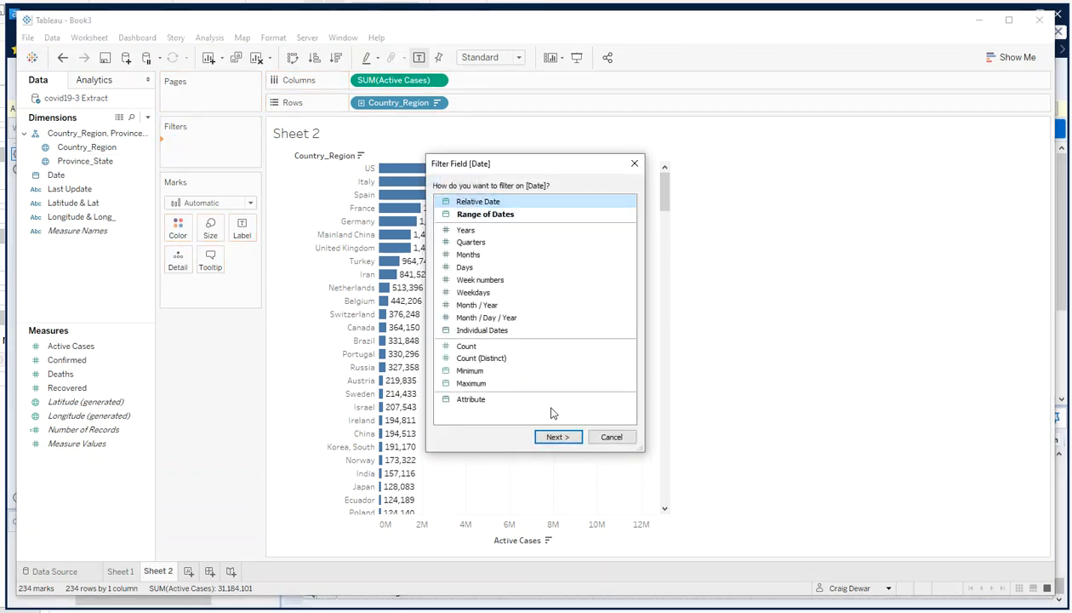
click(557, 436)
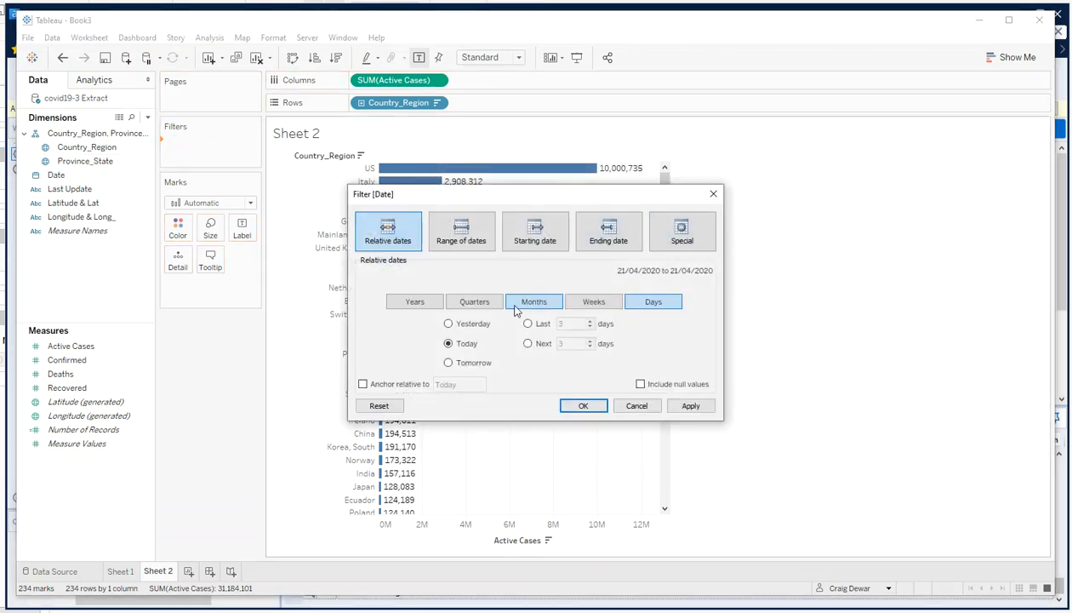
click(448, 323)
click(581, 406)
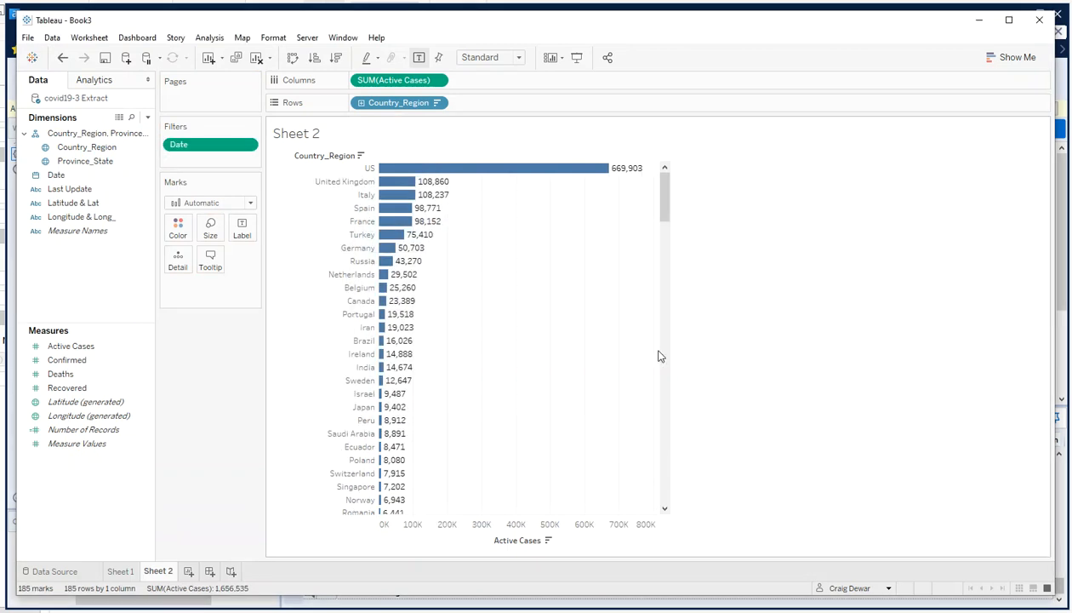
On another new worksheet, plot Active Cases as a line over continuous Date
click(189, 571)
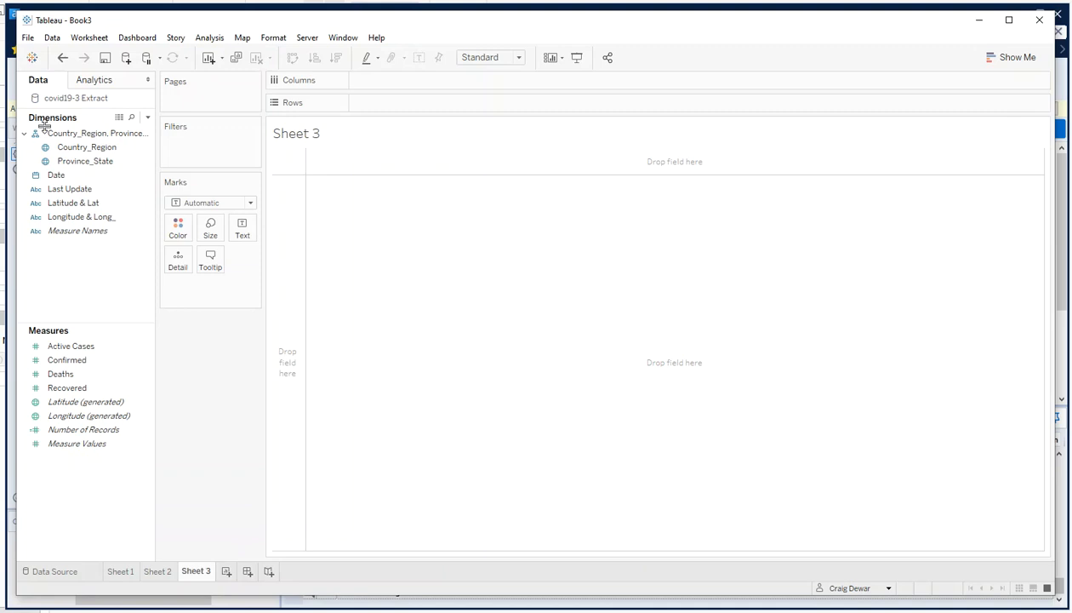
drag(56, 174, 393, 84)
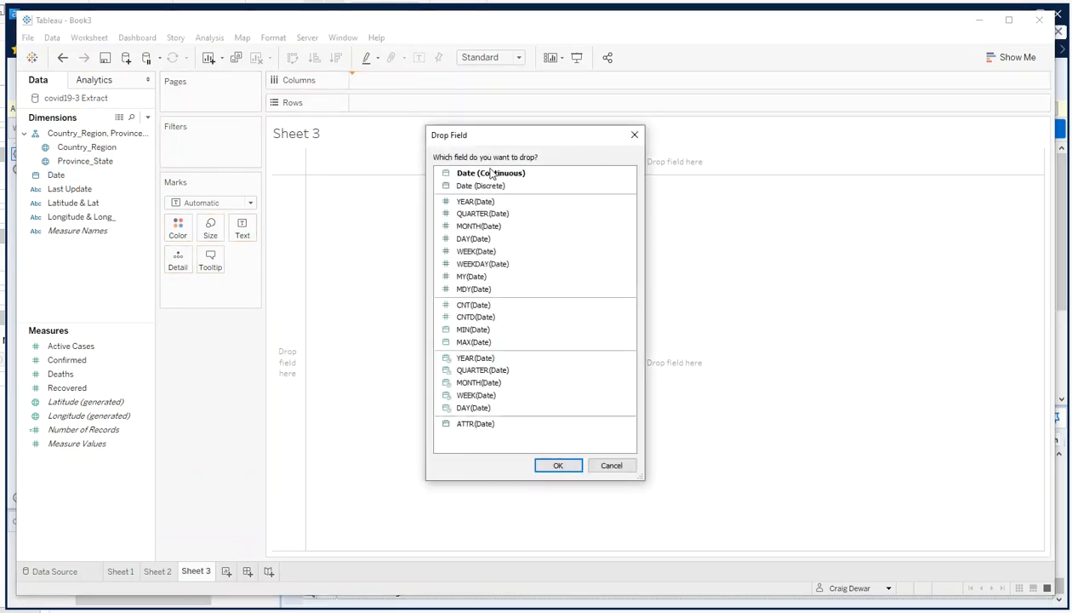
click(549, 464)
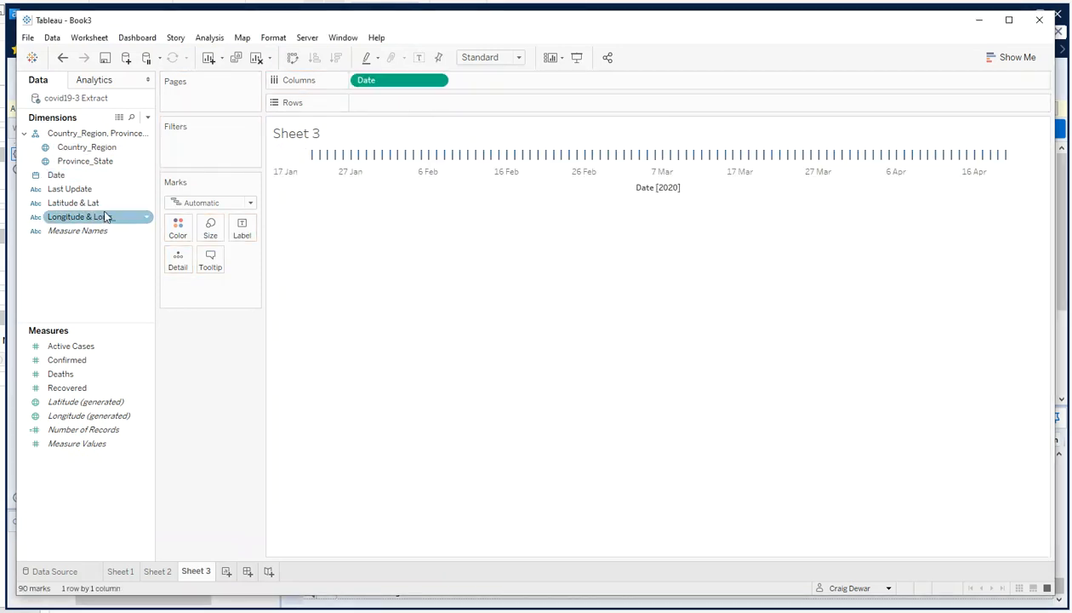
drag(81, 345, 390, 112)
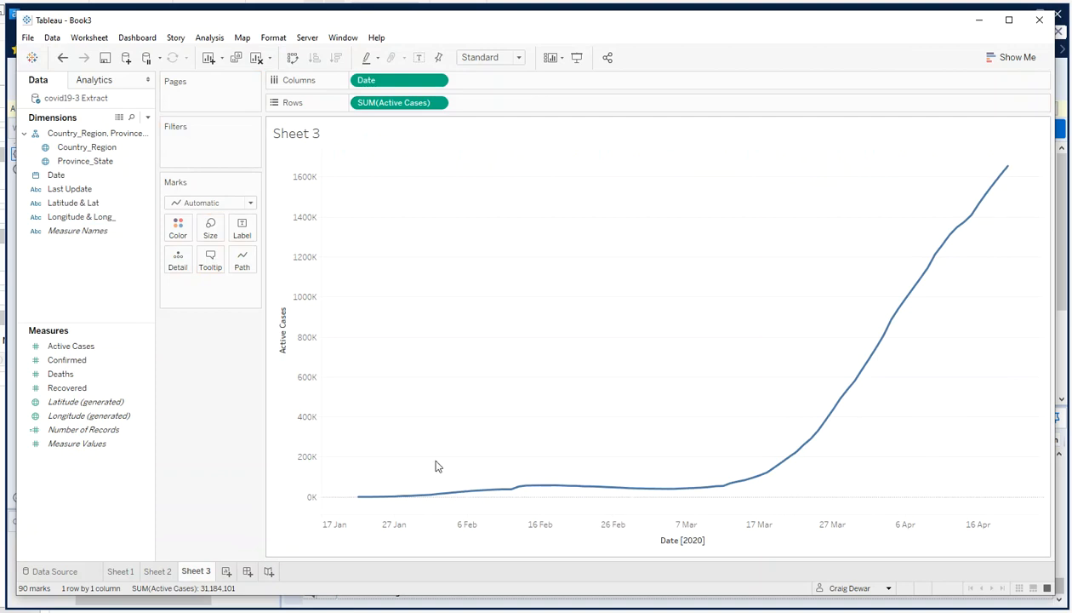
Set the Active Cases axis of the line chart to a logarithmic scale
right_click(294, 230)
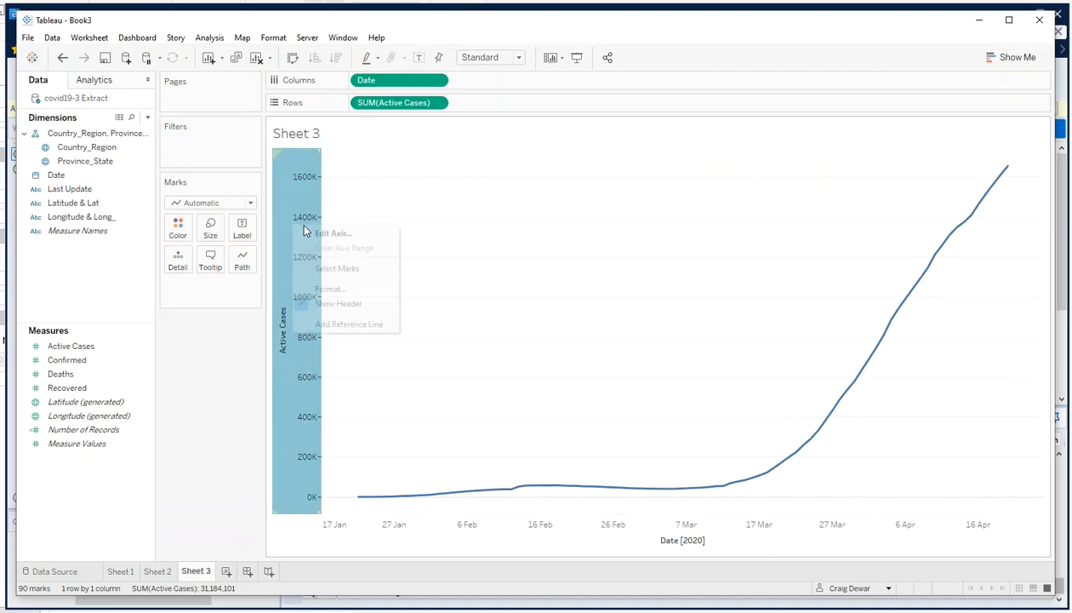
click(319, 234)
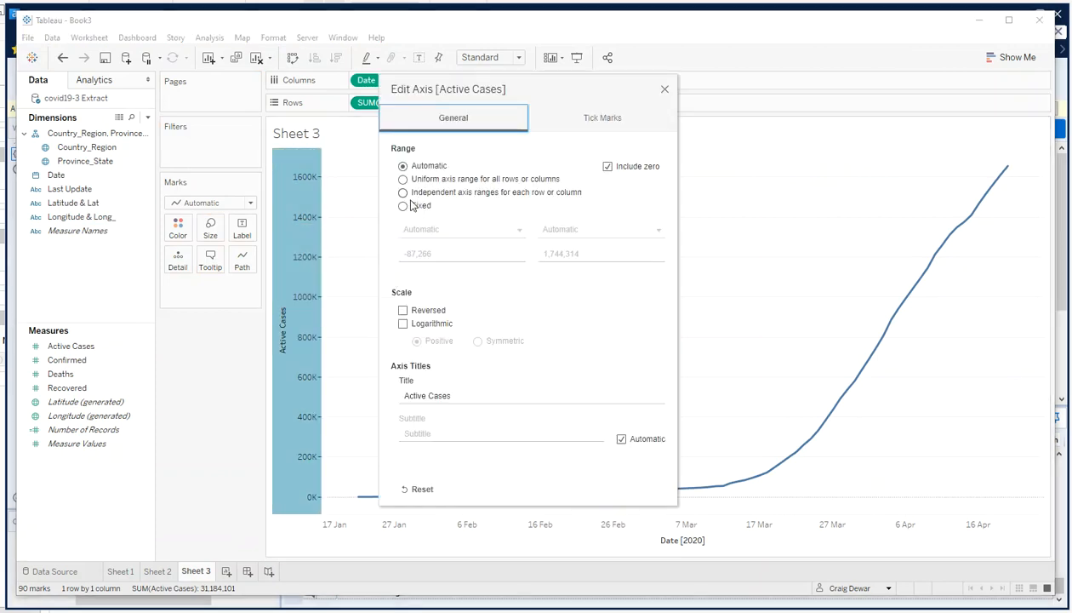
click(402, 323)
click(664, 88)
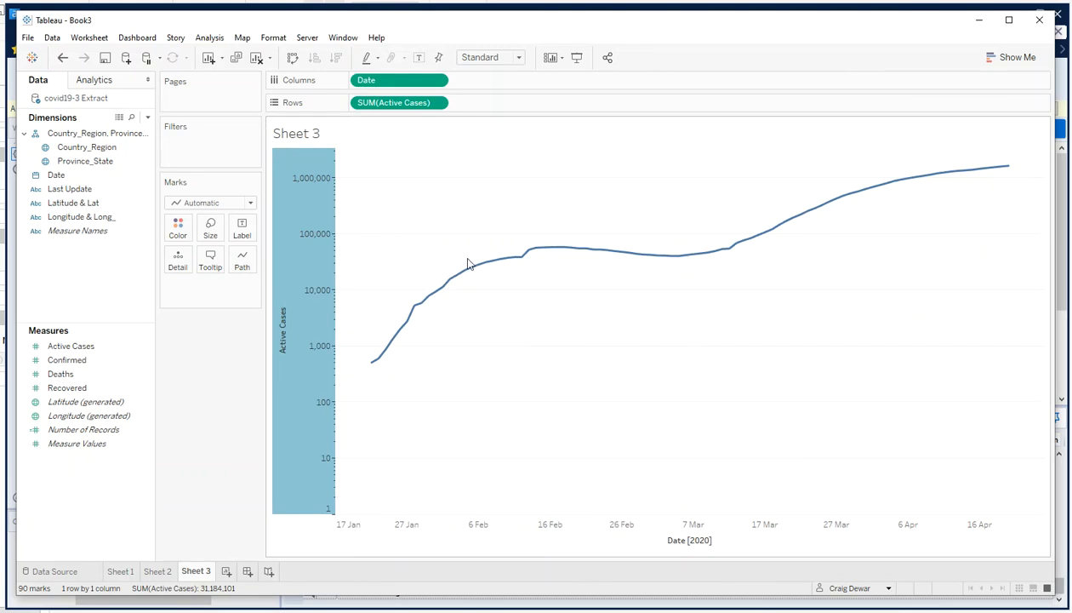
Split the line by Country_Region and label each line with its country at the most recent point, allowing labels to overlap
drag(87, 147, 178, 266)
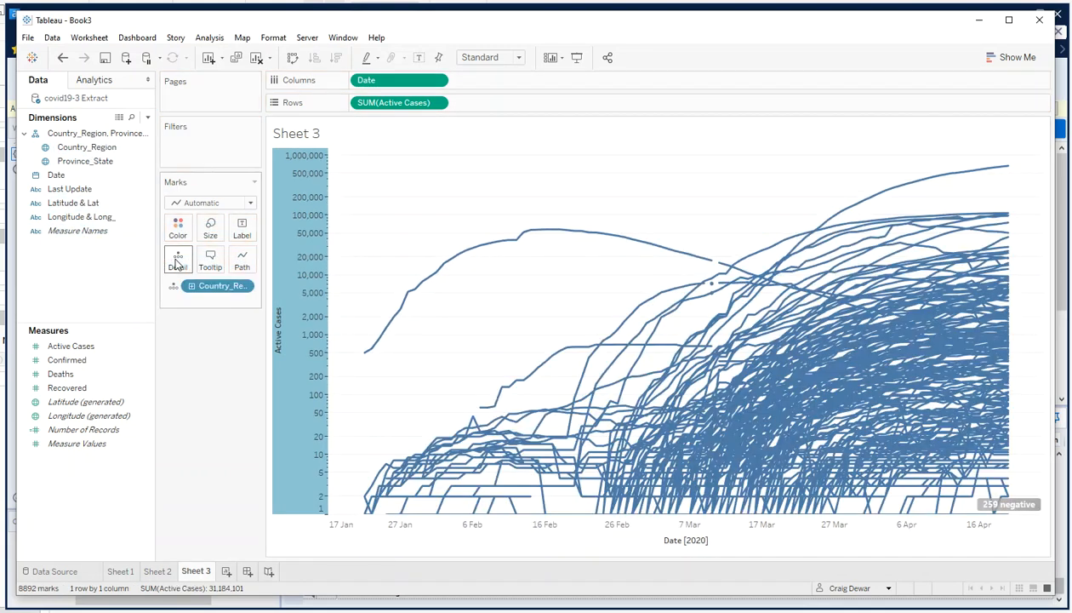
drag(211, 286, 247, 238)
click(244, 233)
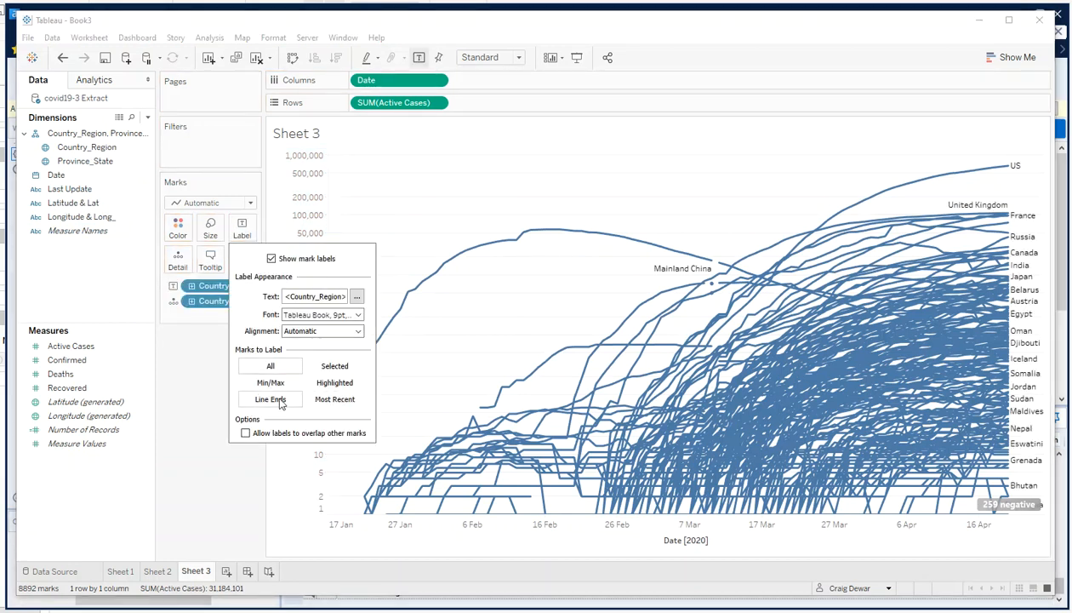
click(326, 402)
click(650, 172)
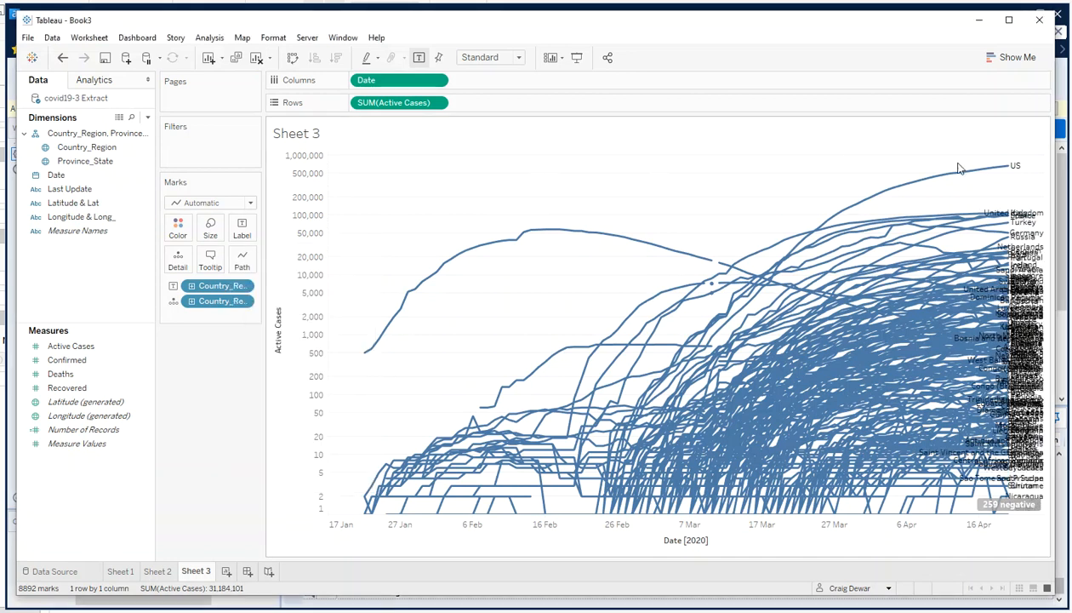
On Sheet 2, show the Country_Region filter as a wildcard match and filter the bars for "china"
mouse_move(675, 259)
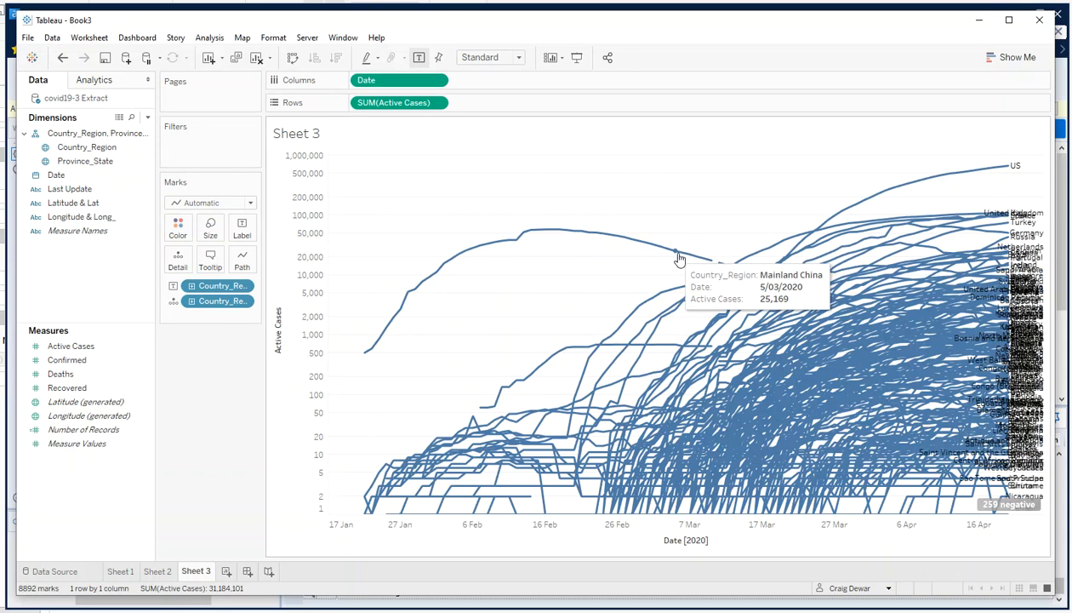
mouse_move(719, 270)
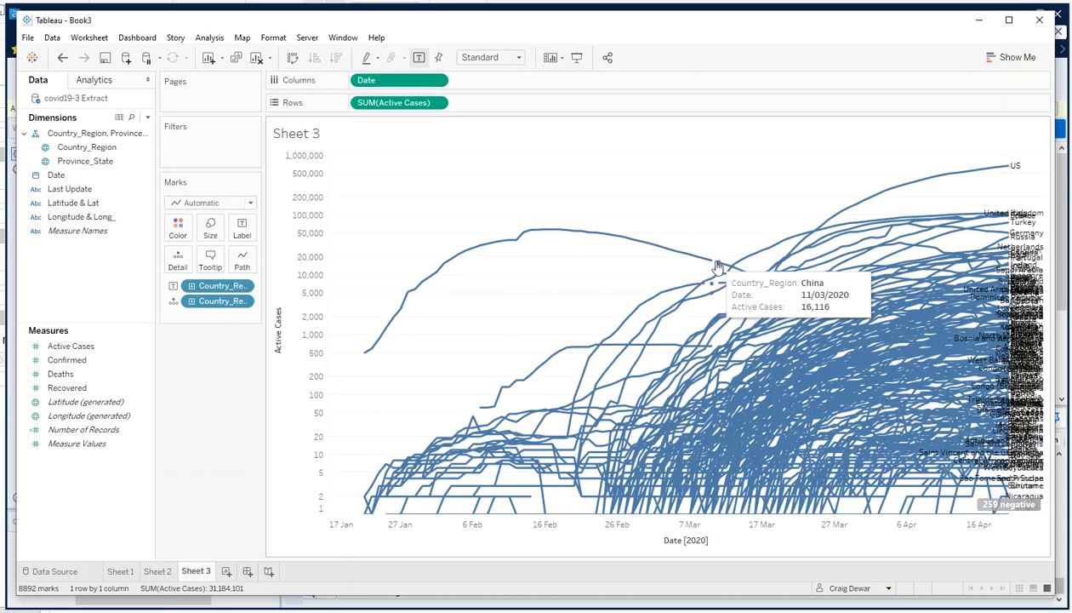
click(120, 571)
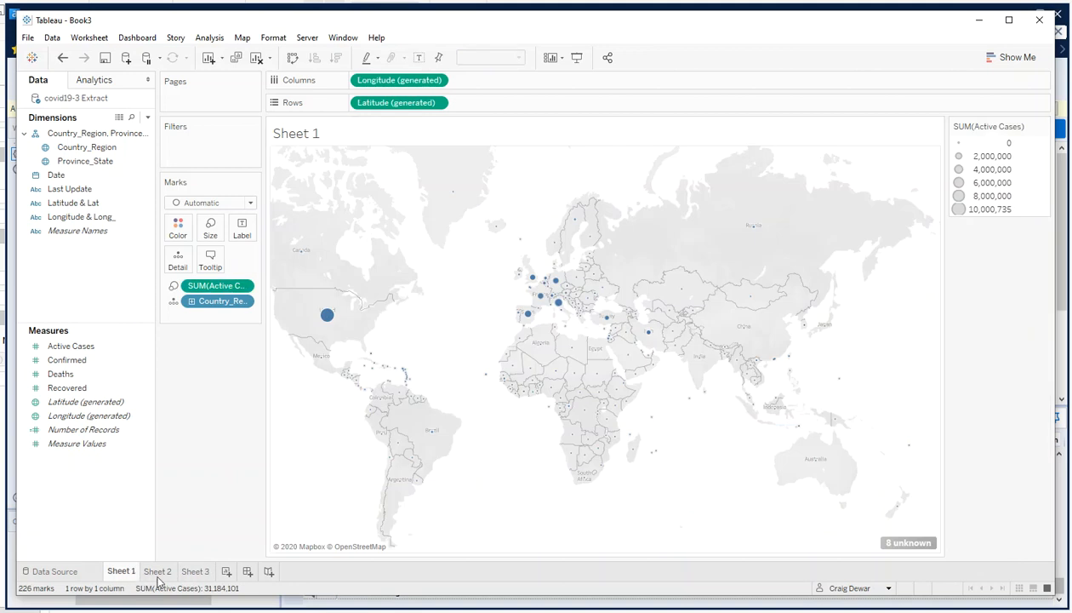
click(157, 575)
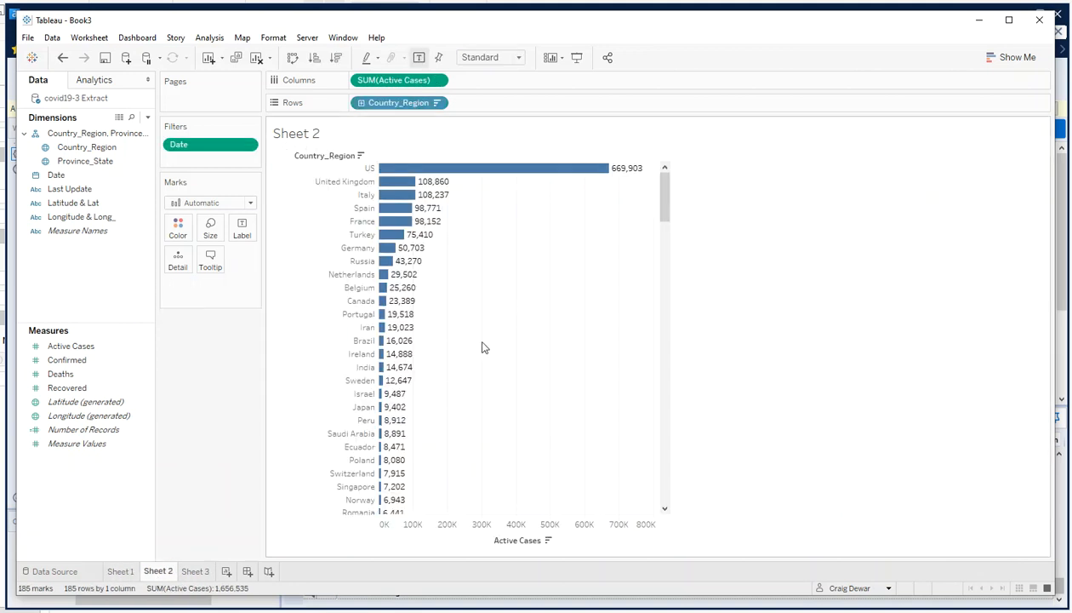
right_click(393, 104)
click(442, 132)
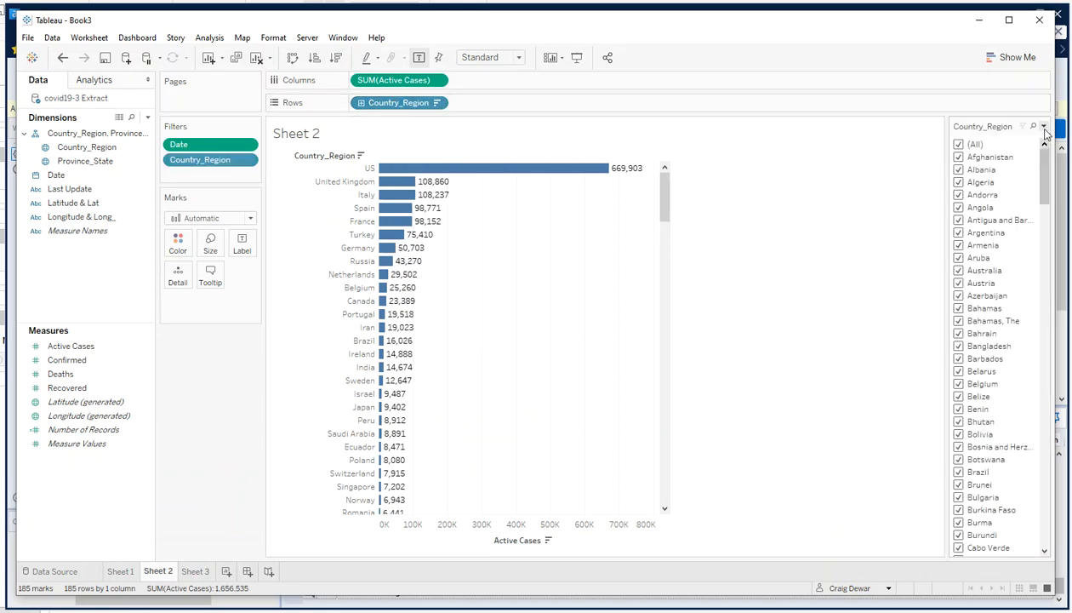
click(1043, 128)
click(929, 341)
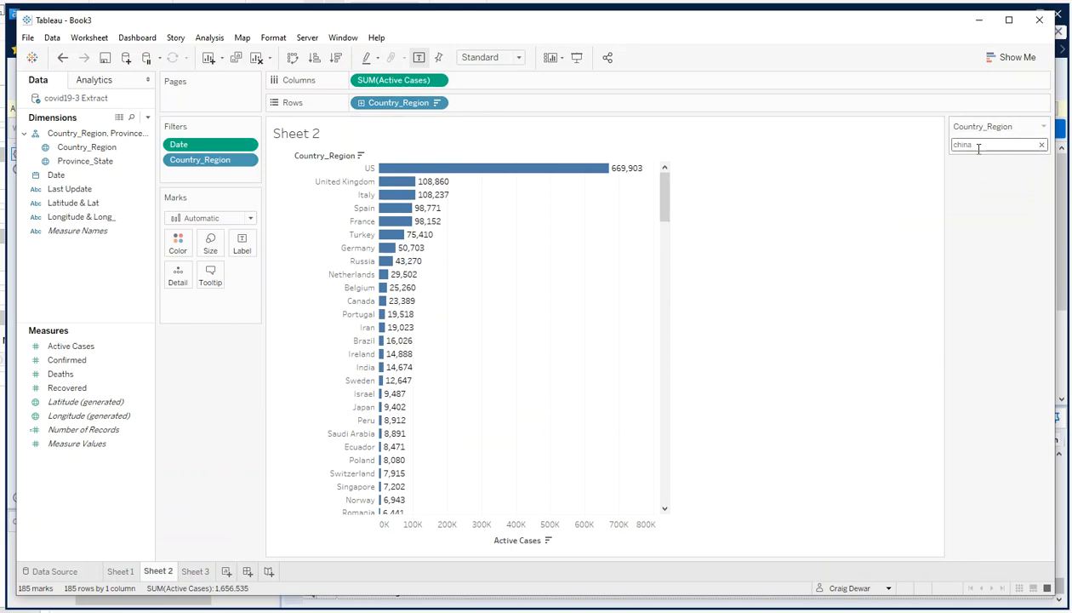
text(china)
key(Return)
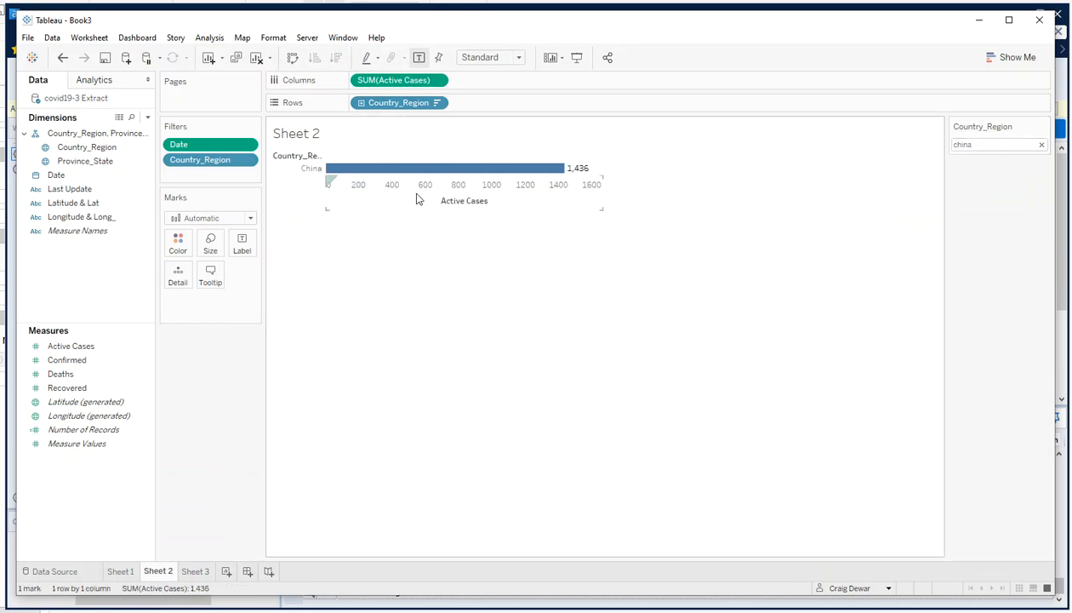
Remove the Date filter from Sheet 2 and group Mainland China with China
drag(190, 147, 226, 451)
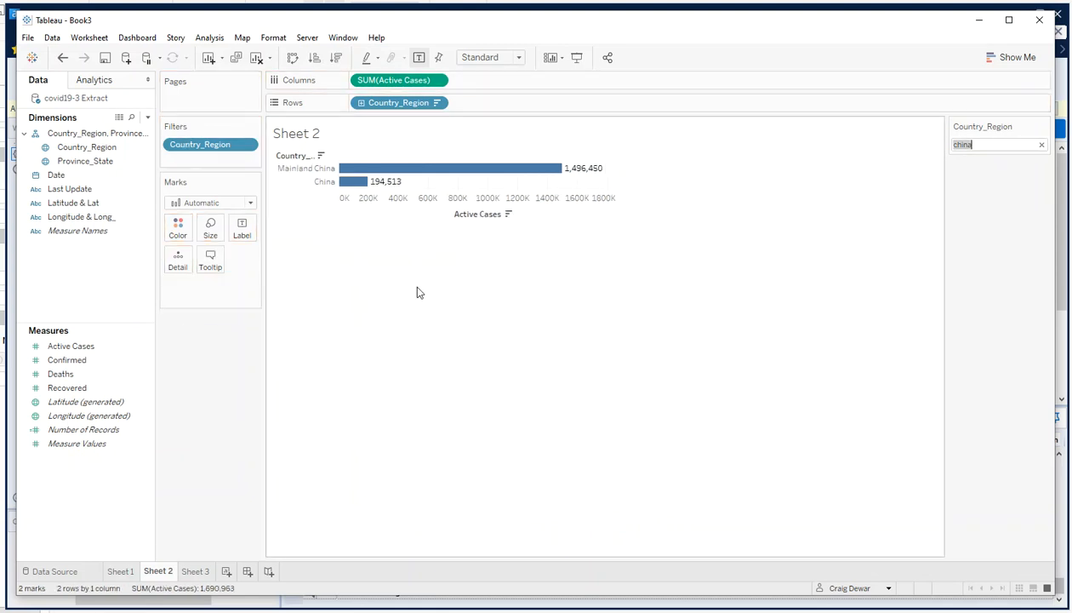
drag(316, 180, 313, 184)
ctrl+click(315, 185)
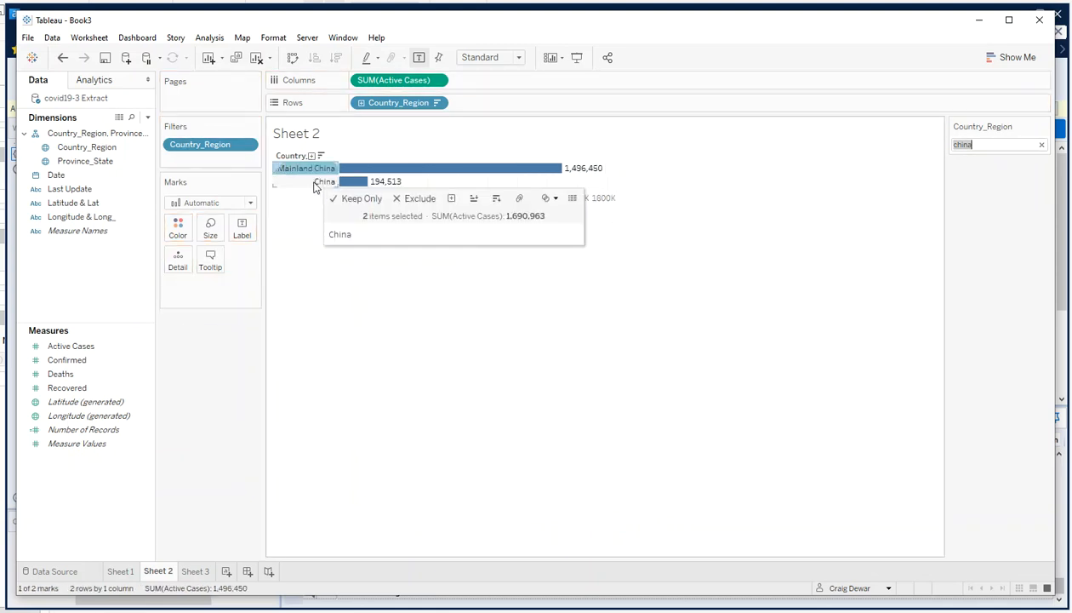
click(521, 199)
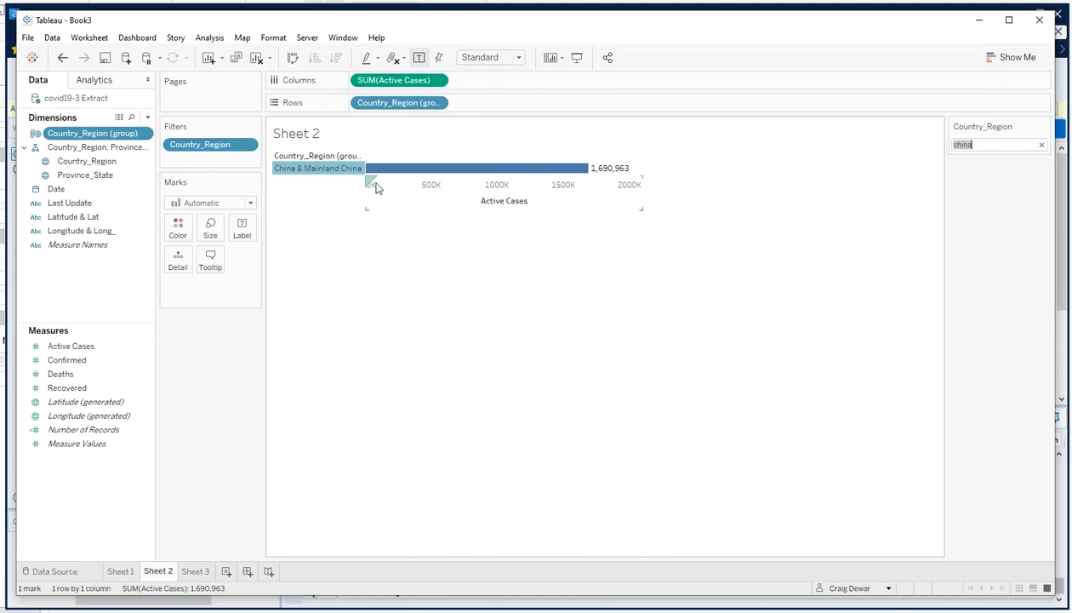
Set the alias of the combined China & Mainland China group to China
right_click(330, 170)
click(366, 295)
text(China)
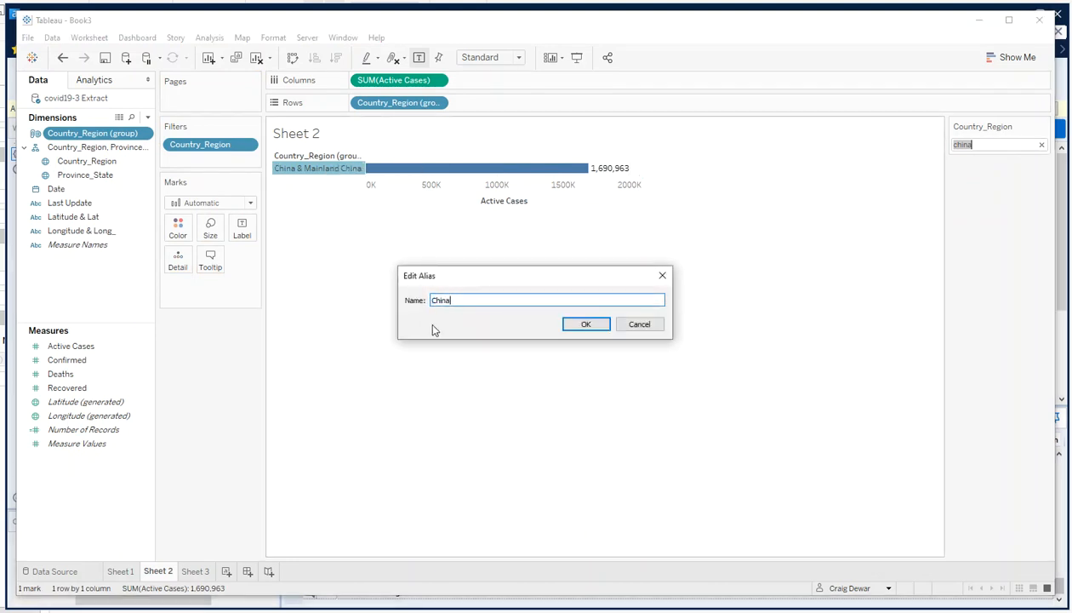
click(583, 324)
Filter the countries for "korea" and group Korea, South with South Korea
double_click(983, 145)
text(korea)
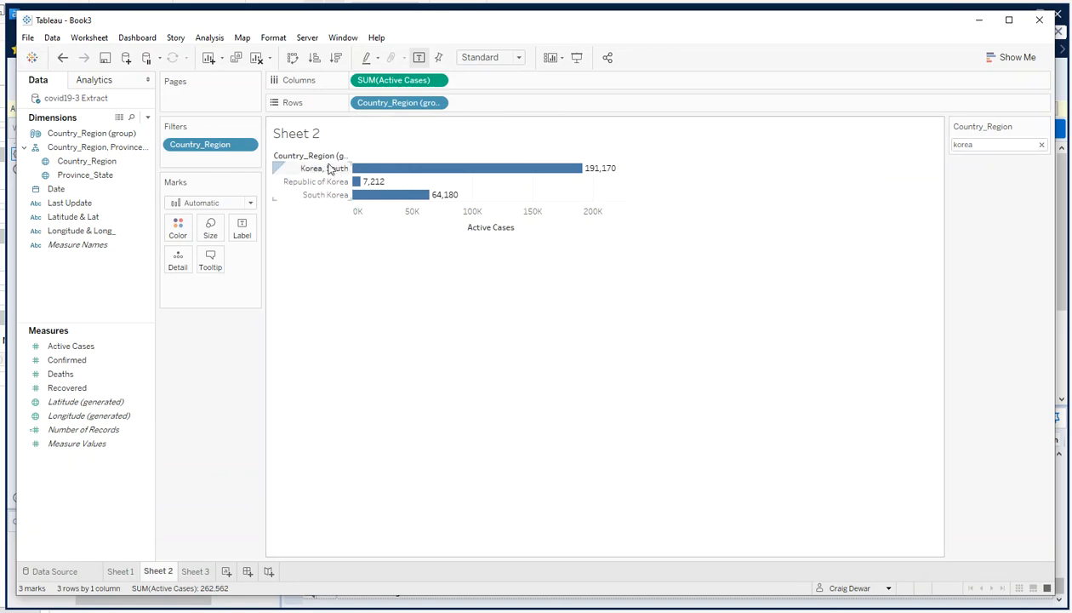
click(324, 169)
ctrl+click(312, 196)
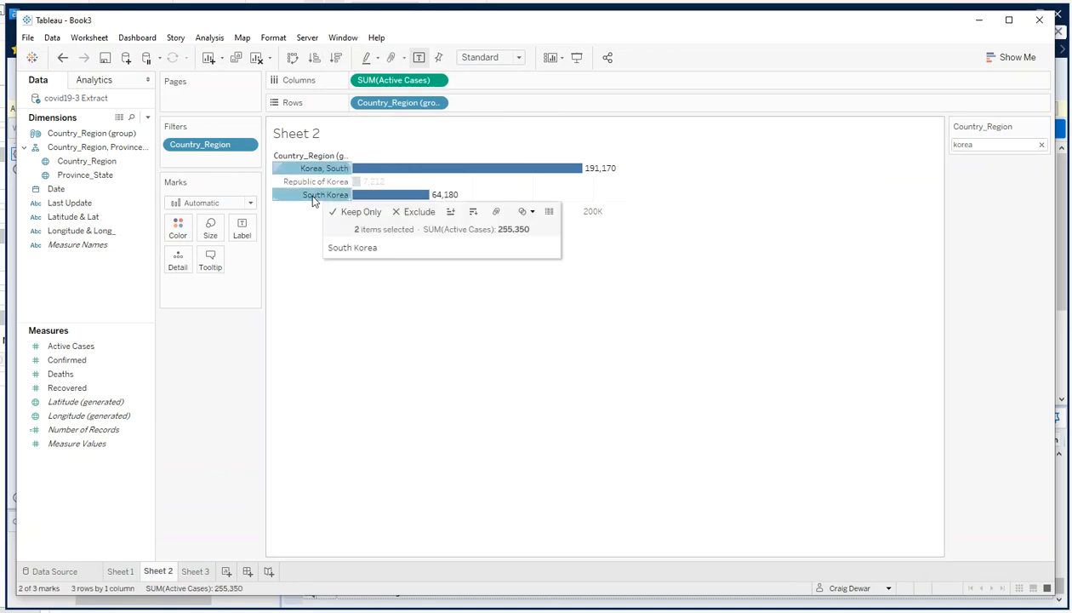
right_click(314, 199)
click(344, 254)
Set the alias of the combined Korea, South & South Korea group to South Korea
right_click(320, 174)
click(358, 297)
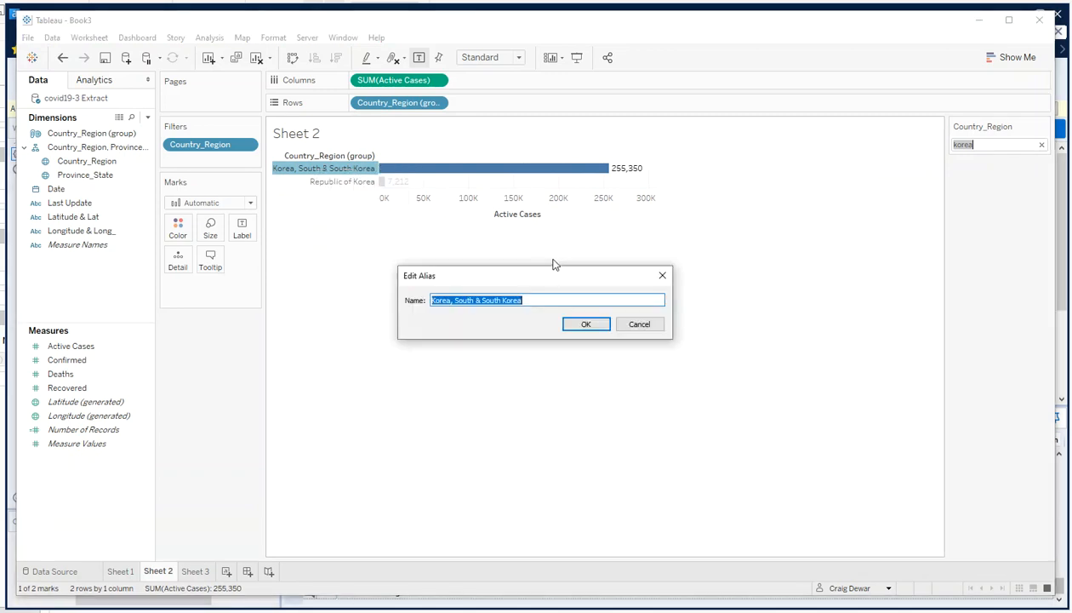
drag(479, 300, 394, 307)
key(BackSpace)
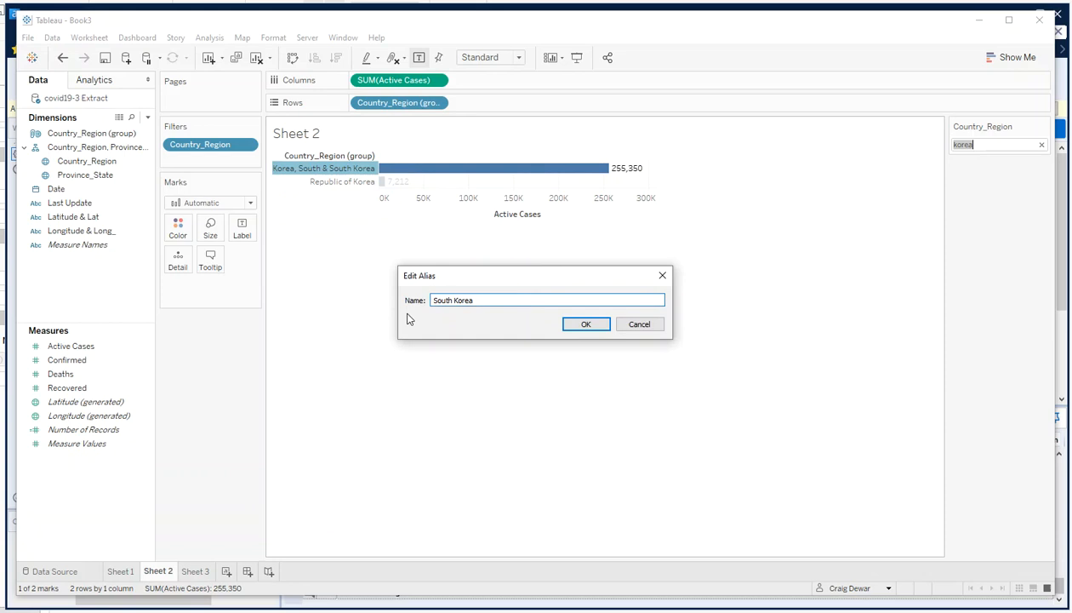
click(584, 327)
On Sheet 3, create a set of the top 10 Country_Region values by sum of Active Cases and filter the chart with it
click(198, 567)
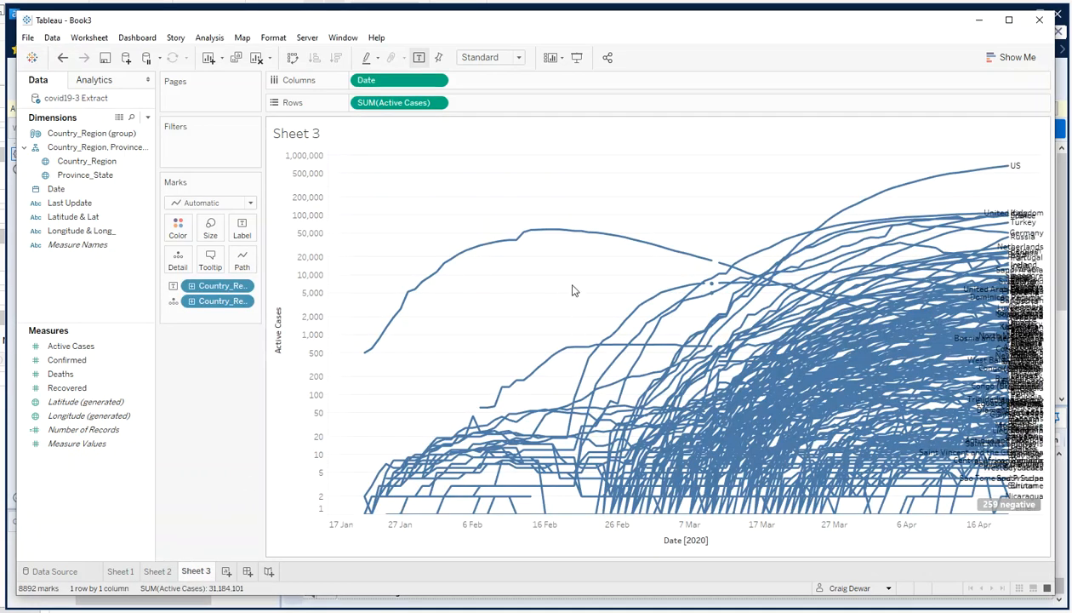
right_click(76, 161)
mouse_move(141, 265)
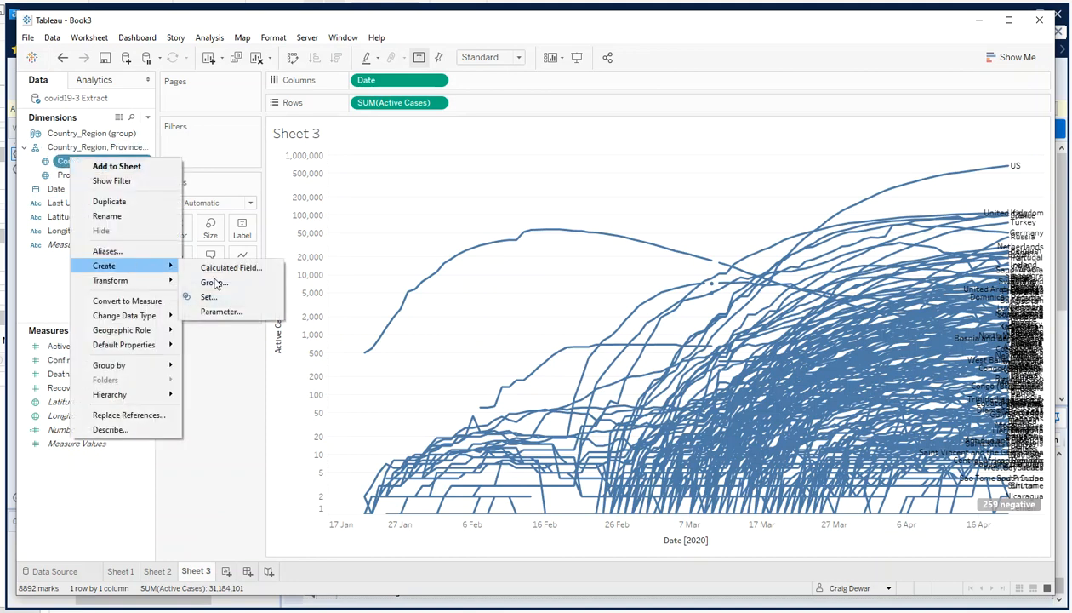
click(211, 296)
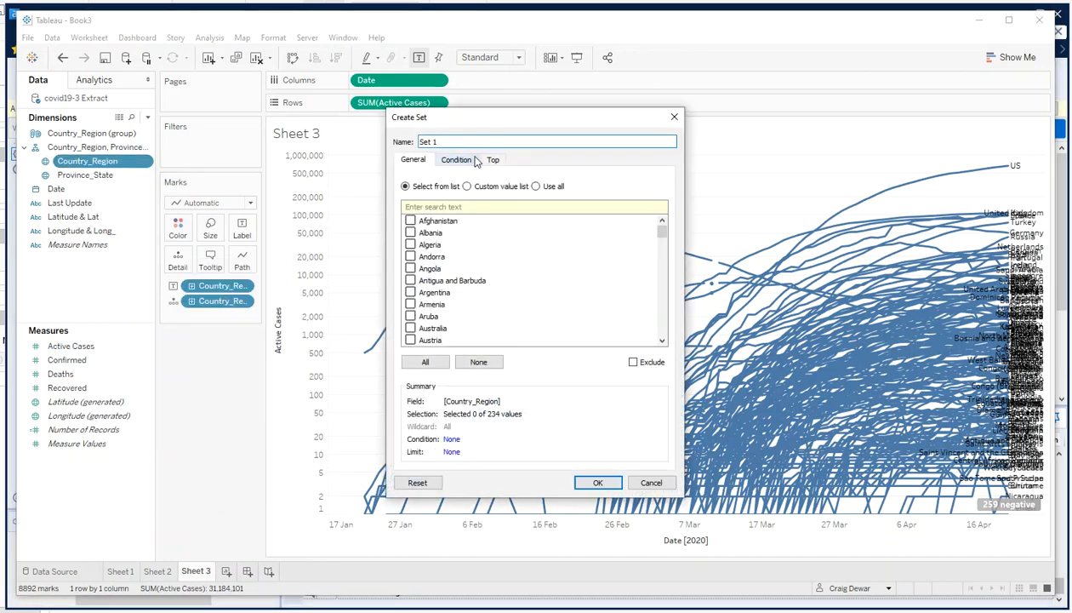
click(494, 160)
click(406, 194)
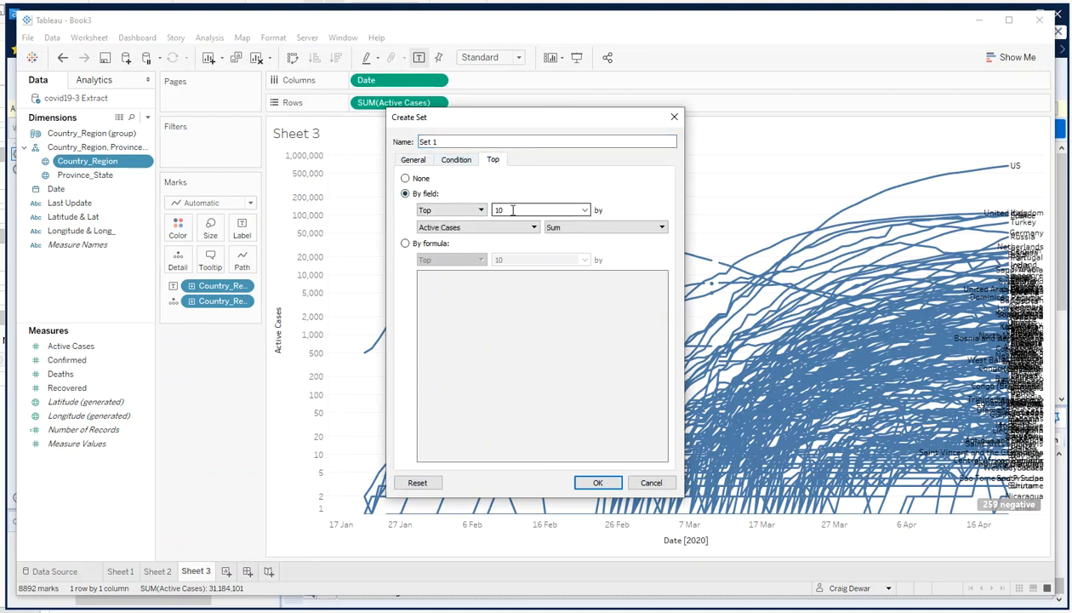
click(596, 483)
drag(56, 504, 204, 143)
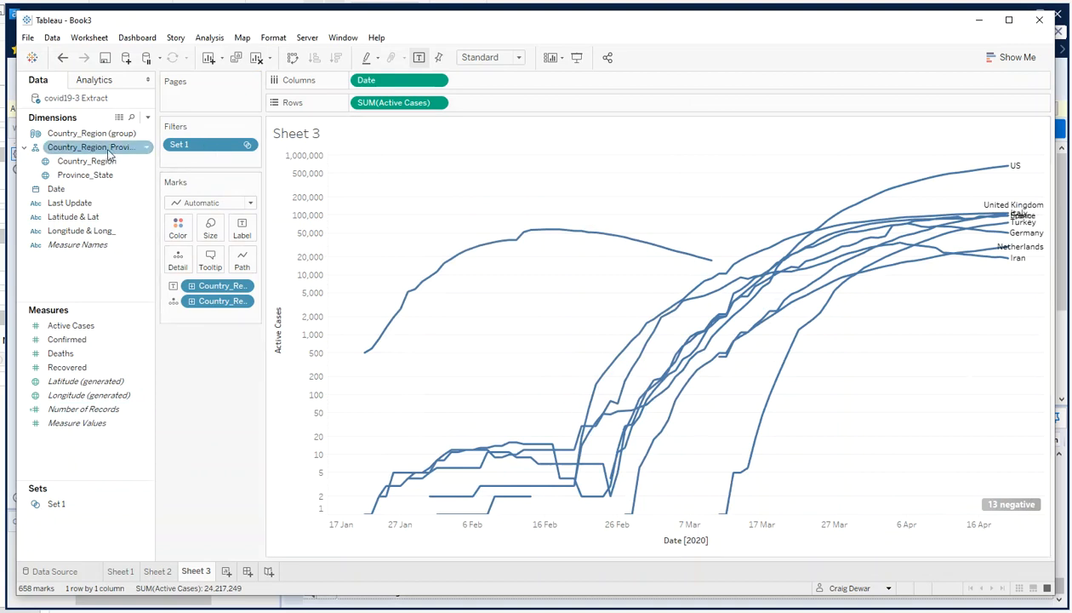
Replace Country_Region with Country_Region (group) for both the label and the detail of the line chart
drag(68, 139, 208, 286)
drag(93, 139, 228, 311)
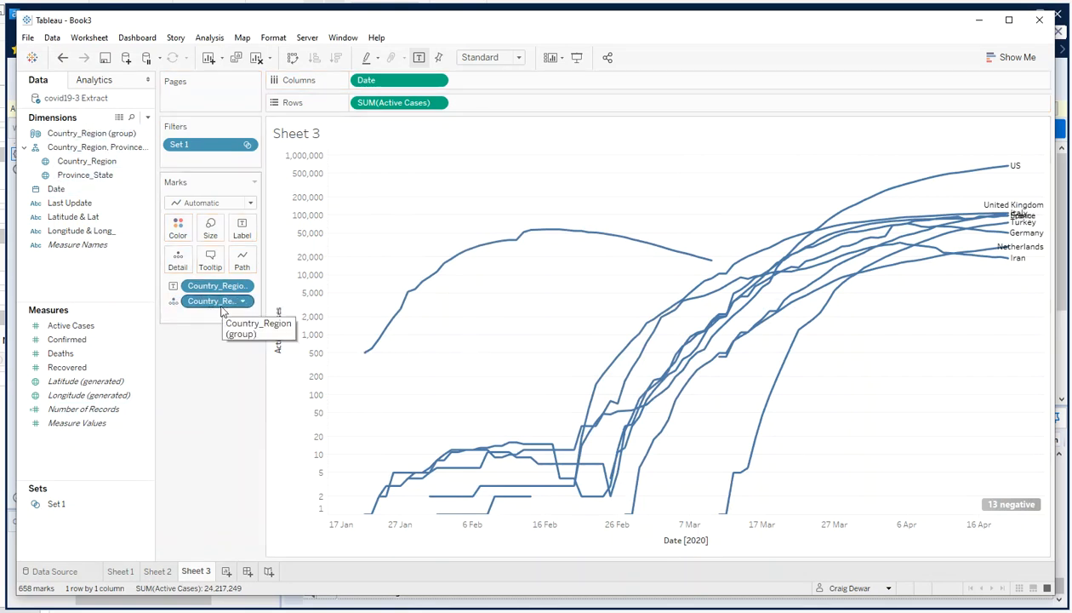
mouse_move(702, 263)
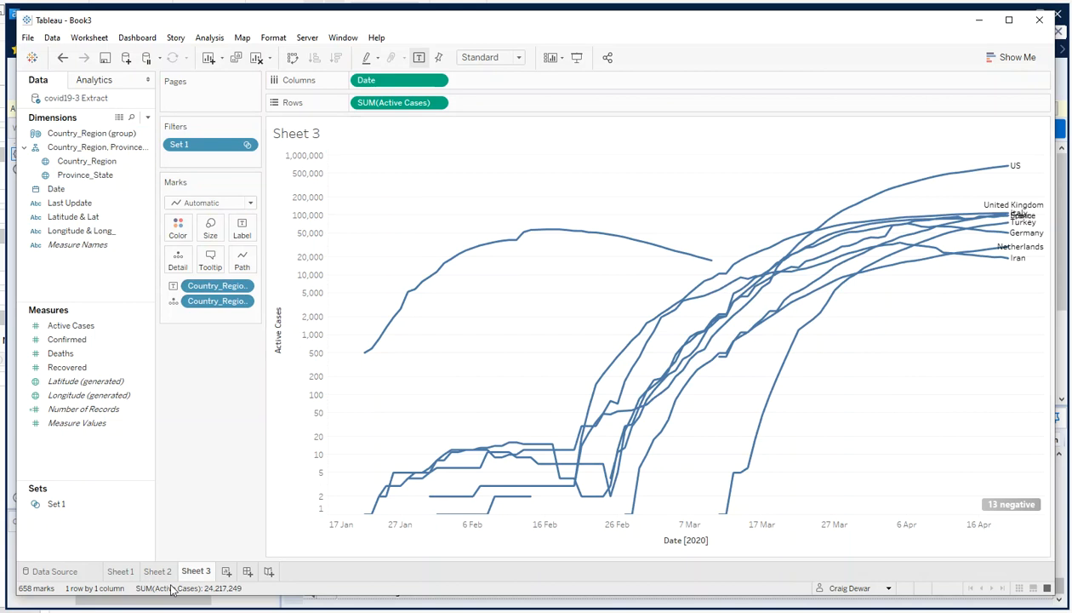
On Sheet 2, remove the Country_Region filter and sort the bars in descending order, then return to Sheet 3
click(128, 578)
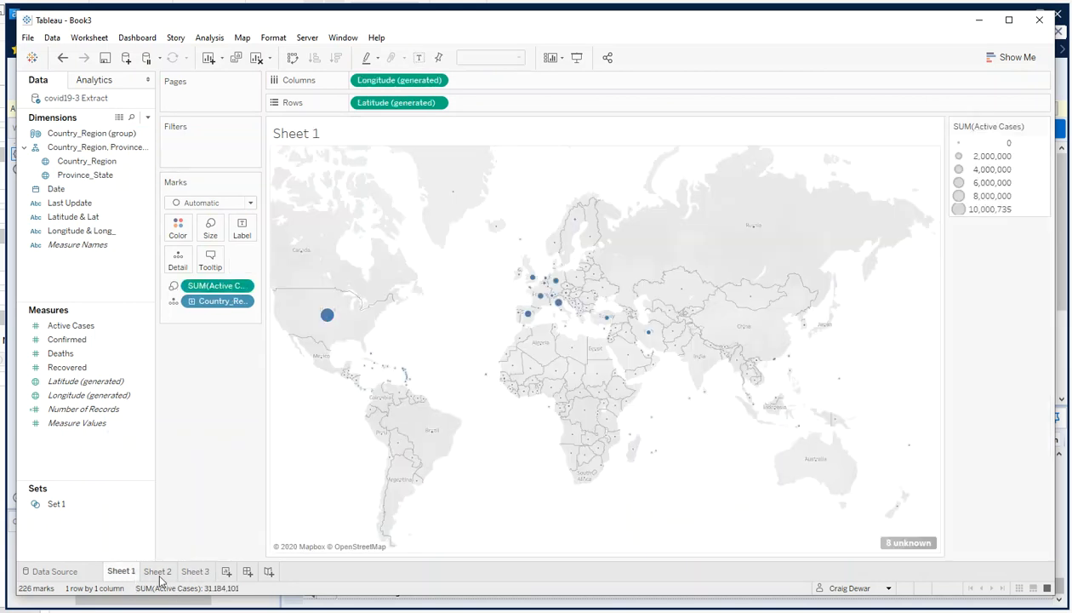
click(160, 573)
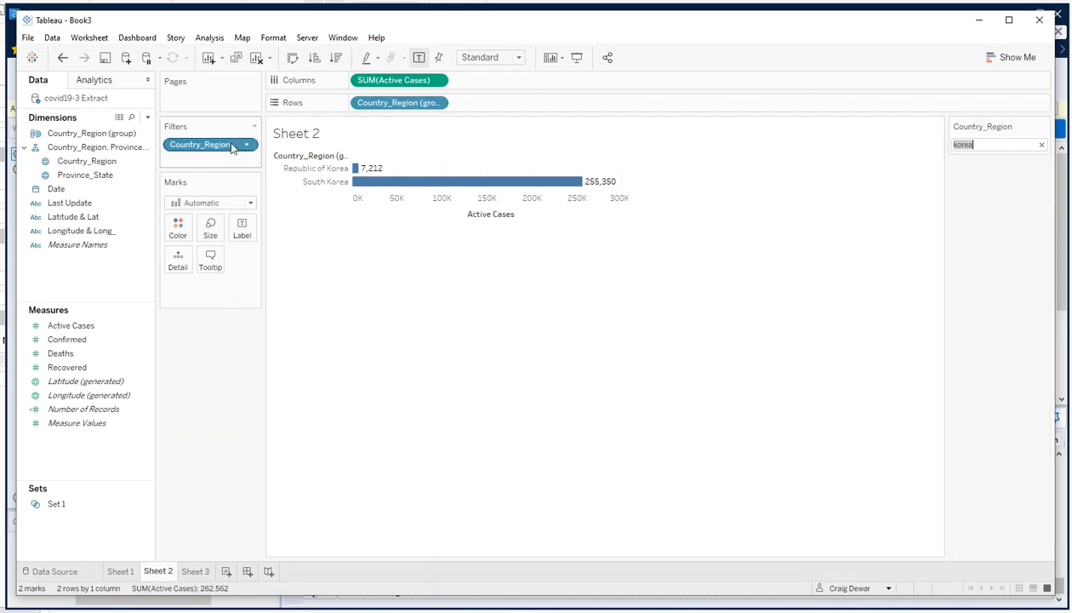
drag(206, 143, 214, 464)
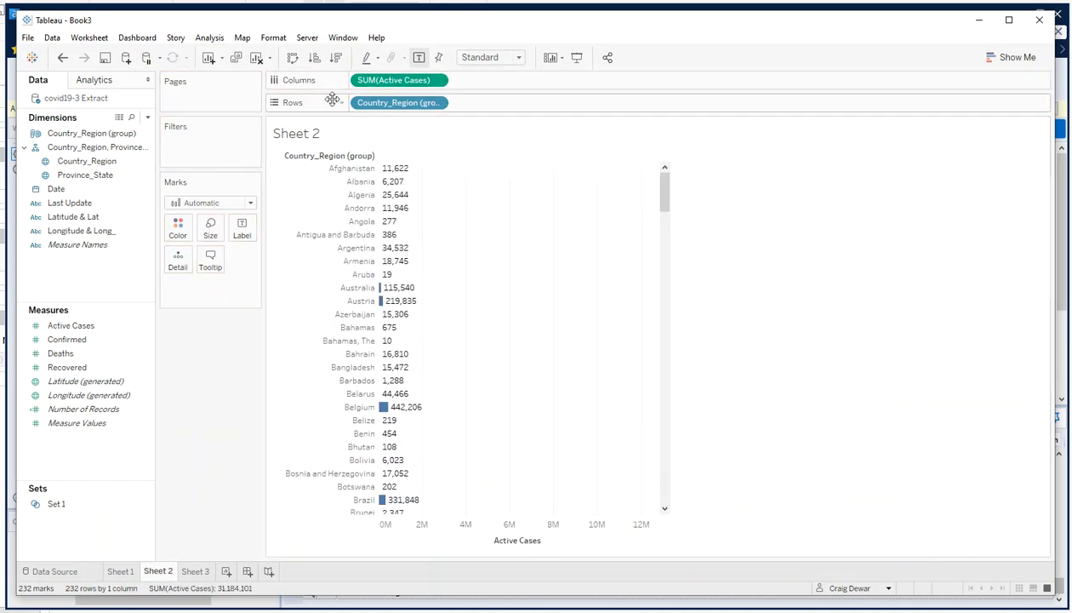
click(336, 57)
click(197, 573)
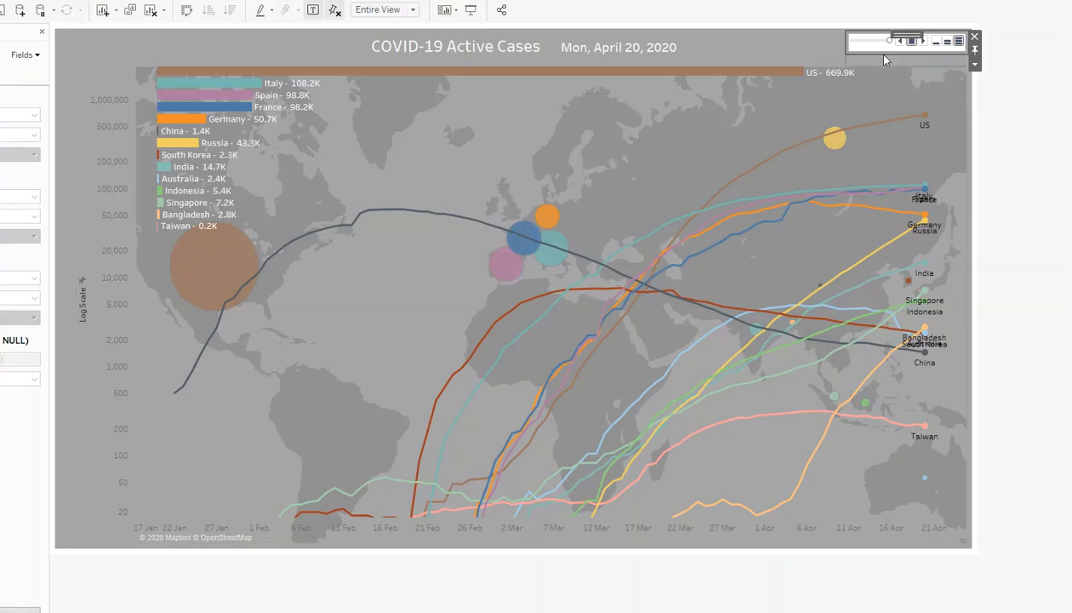
Rewind the COVID-19 Active Cases dashboard to January 22, 2020 and play the date animation
drag(888, 44, 850, 46)
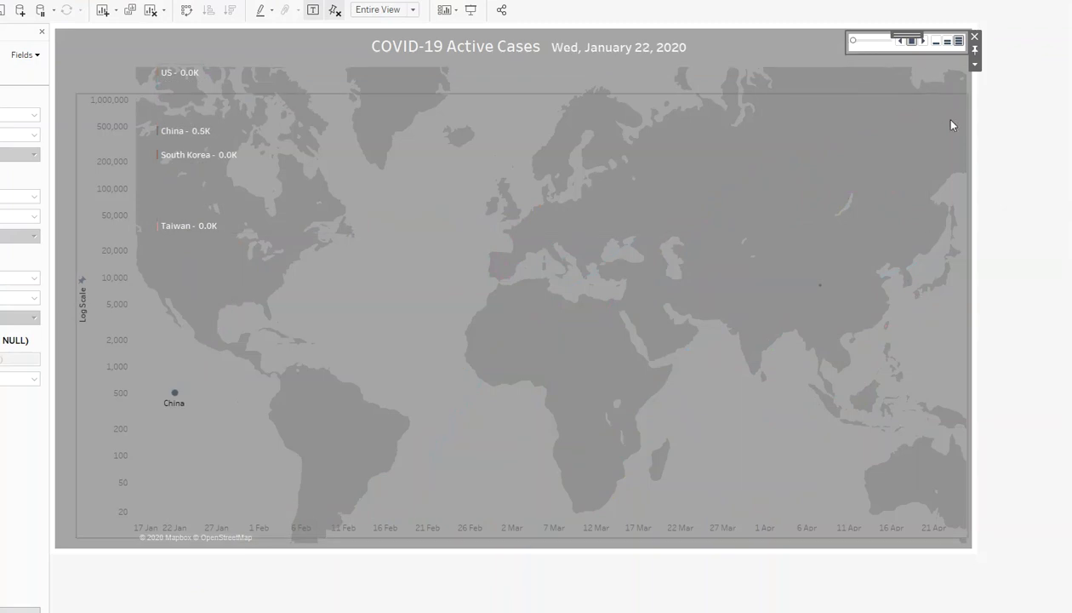
click(918, 42)
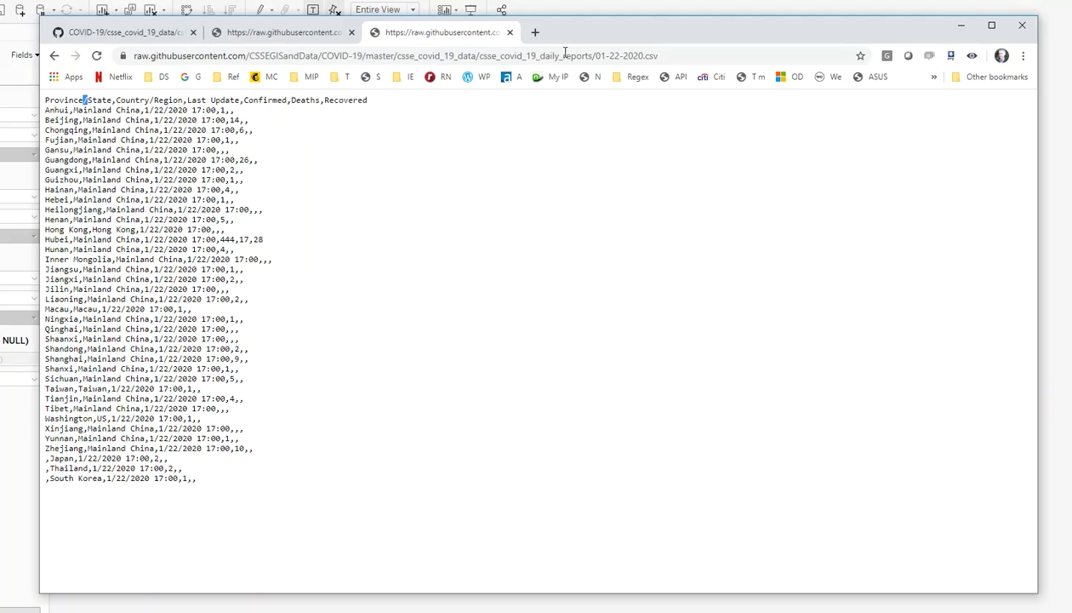
Switch to Chrome and view the CSSEGISandData COVID-19 daily reports folder on GitHub and its repository owner
click(119, 32)
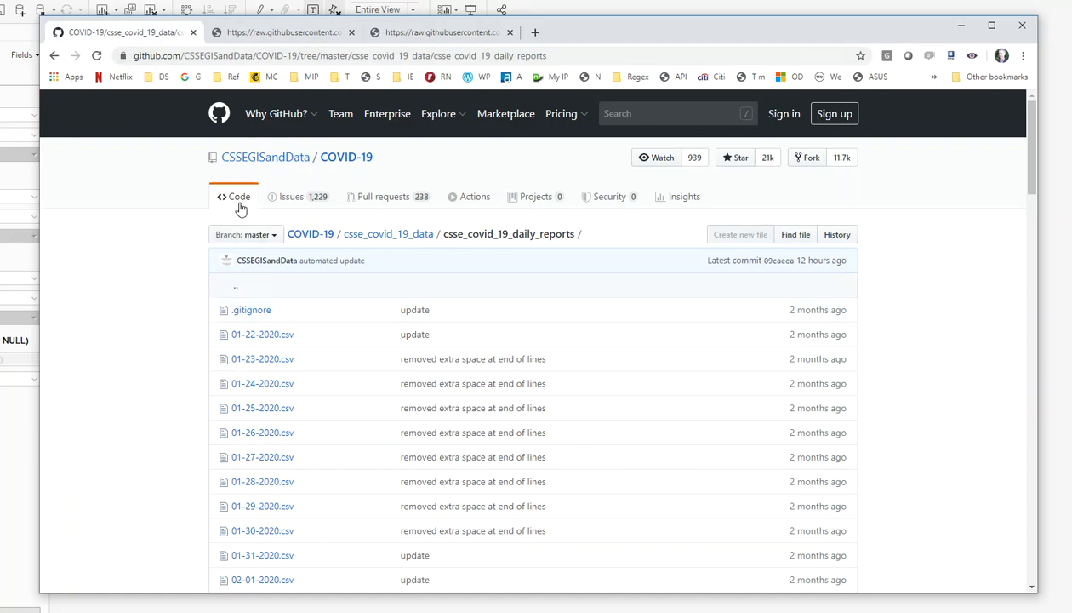
mouse_move(239, 160)
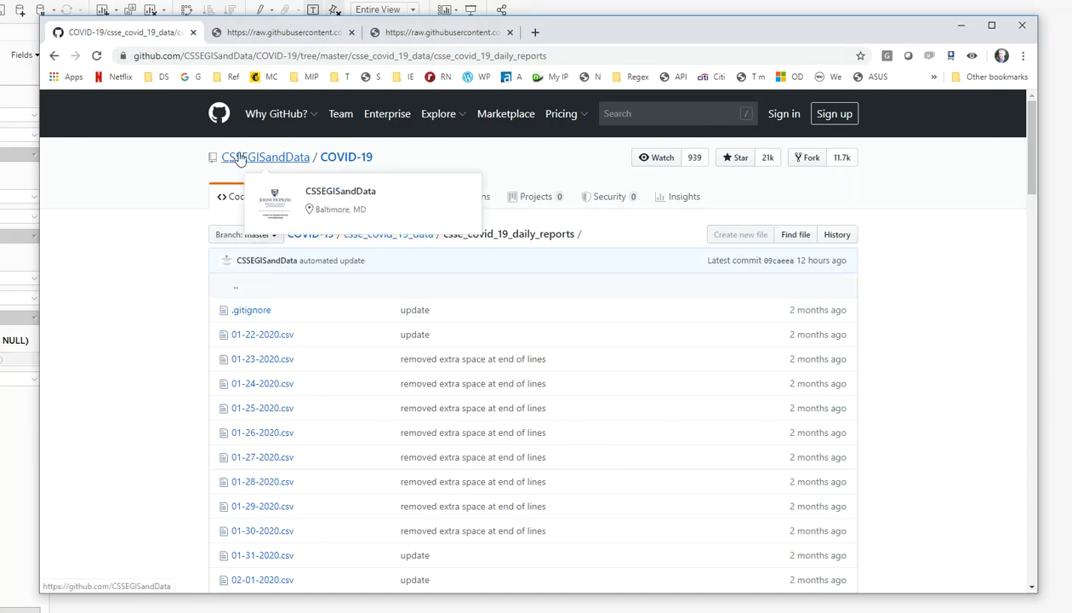